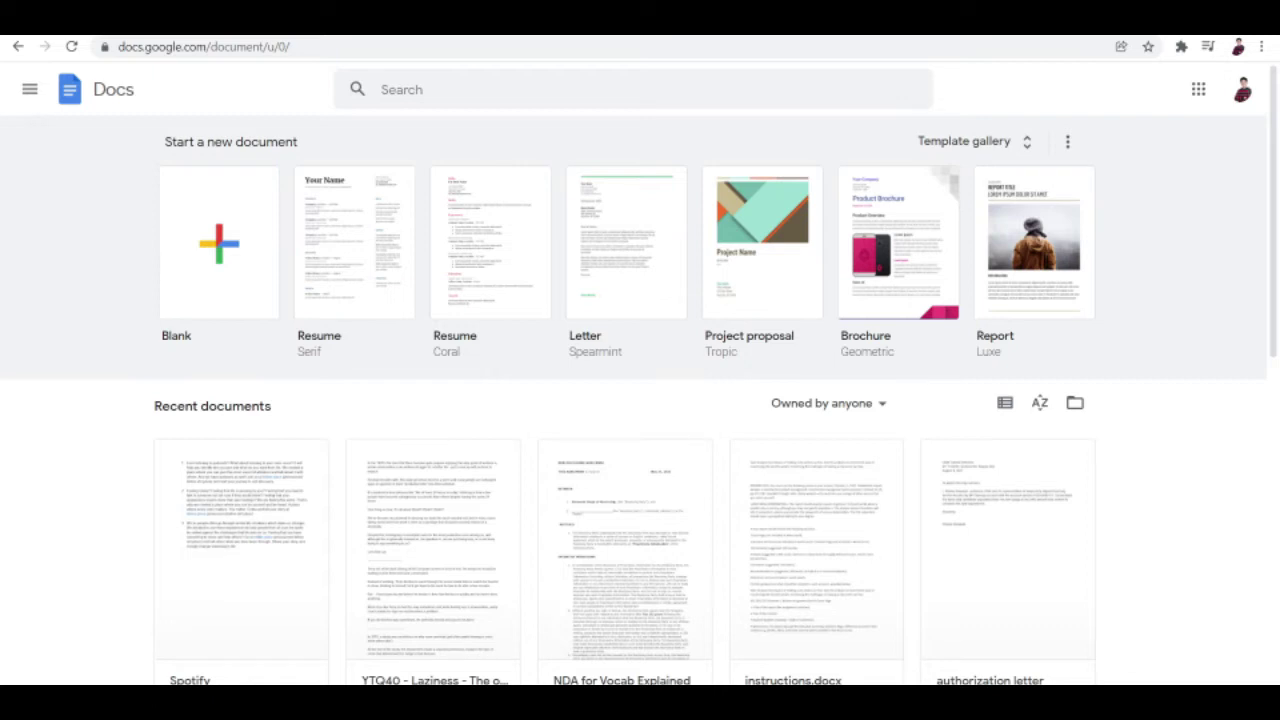
Step: Return to the Docs home page and clear the Newsletter search term
mouse_move(601, 705)
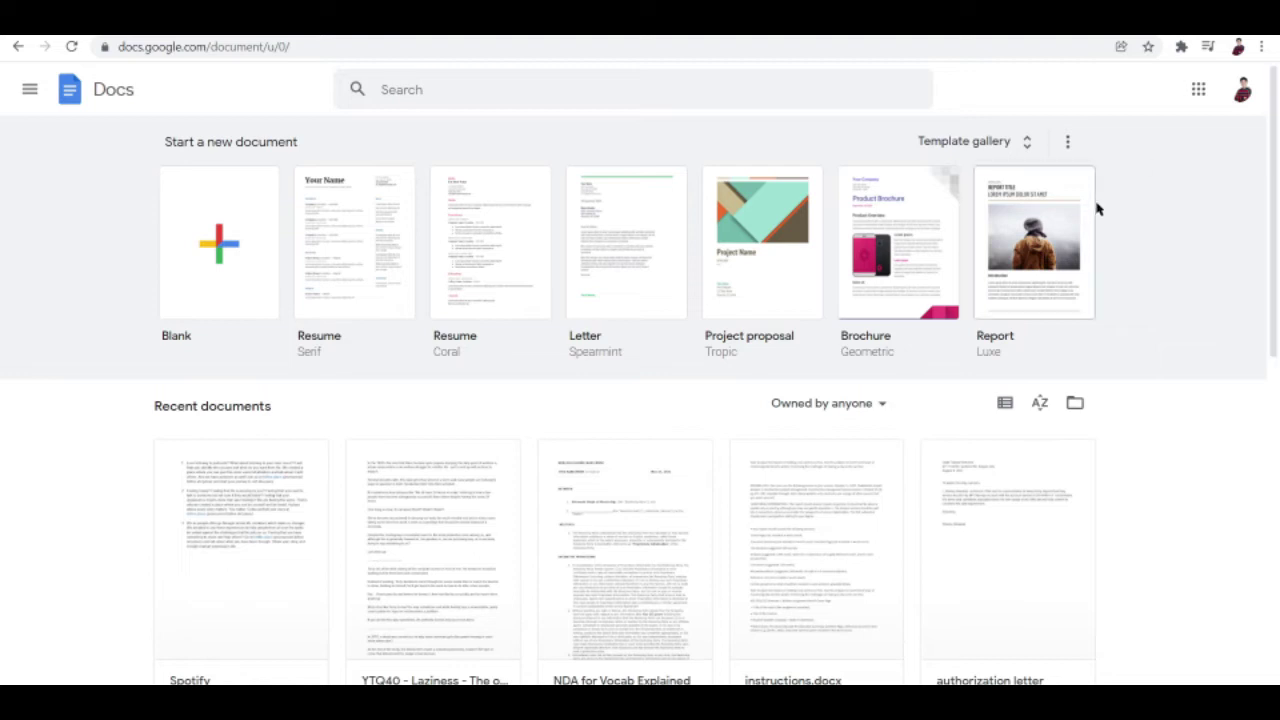
scroll(1095, 206, "down", 3)
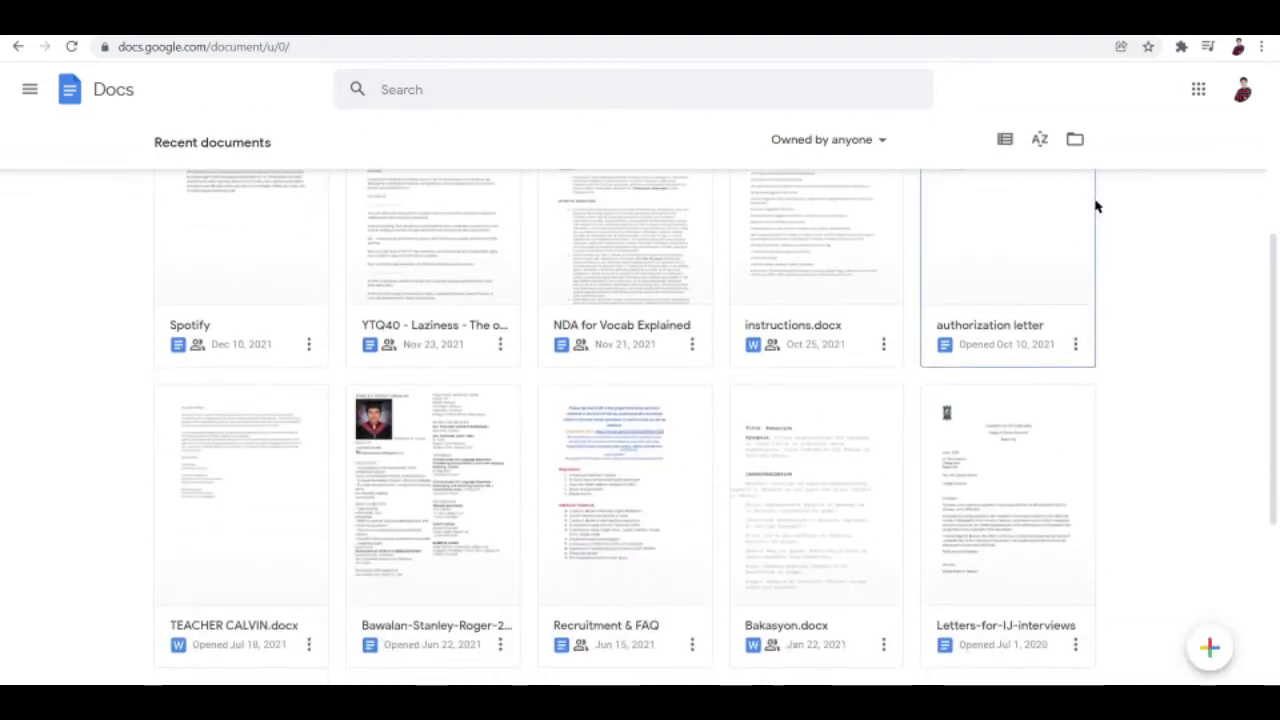
scroll(1095, 206, "up", 4)
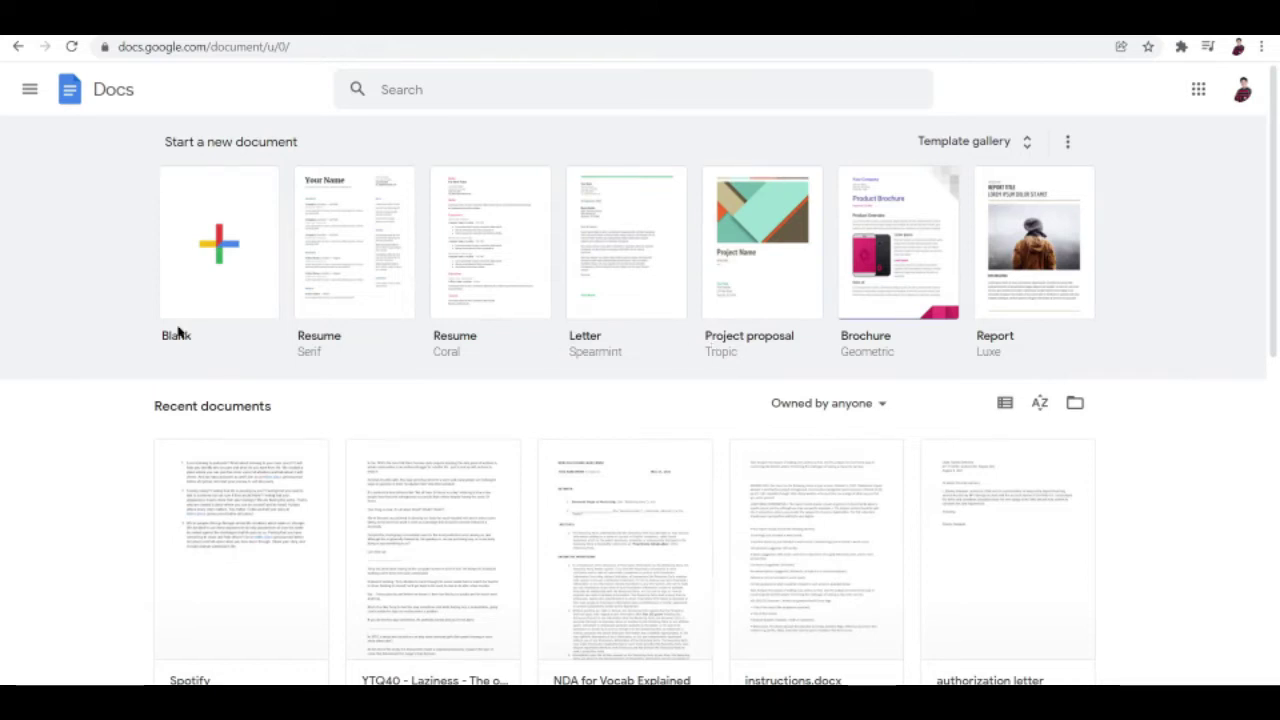
scroll(949, 463, "down", 1)
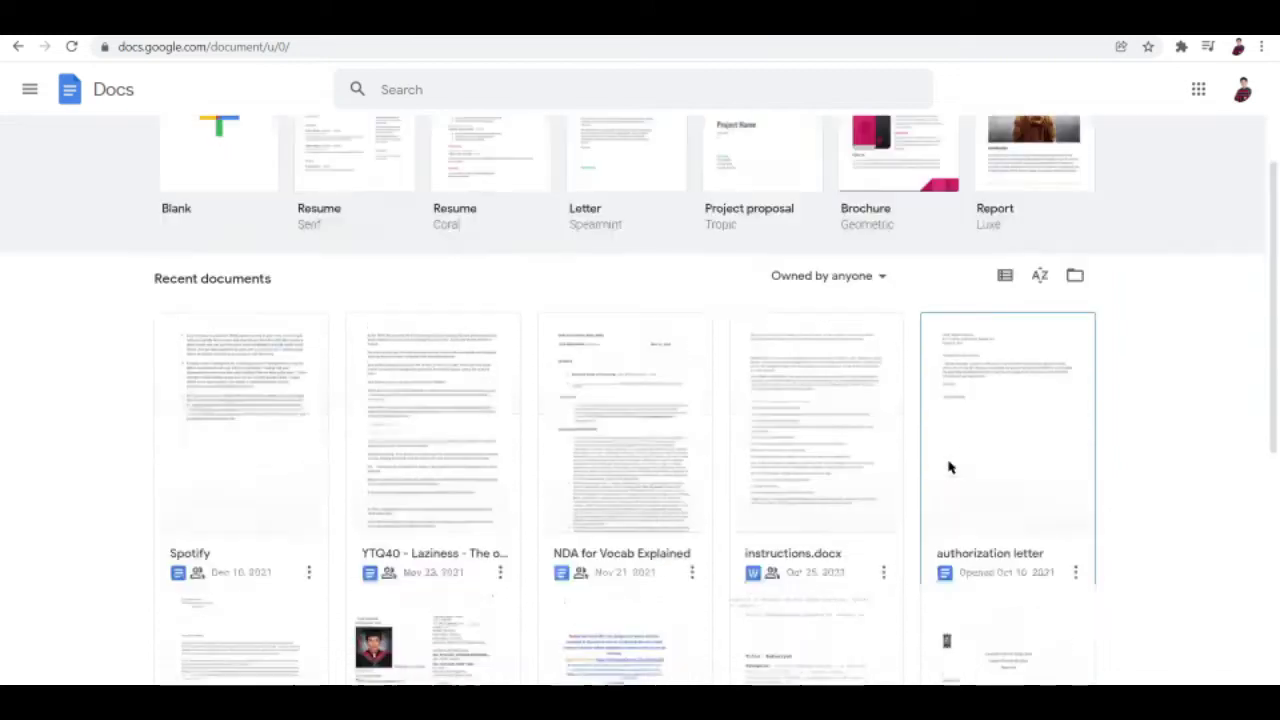
scroll(1000, 320, "up", 1)
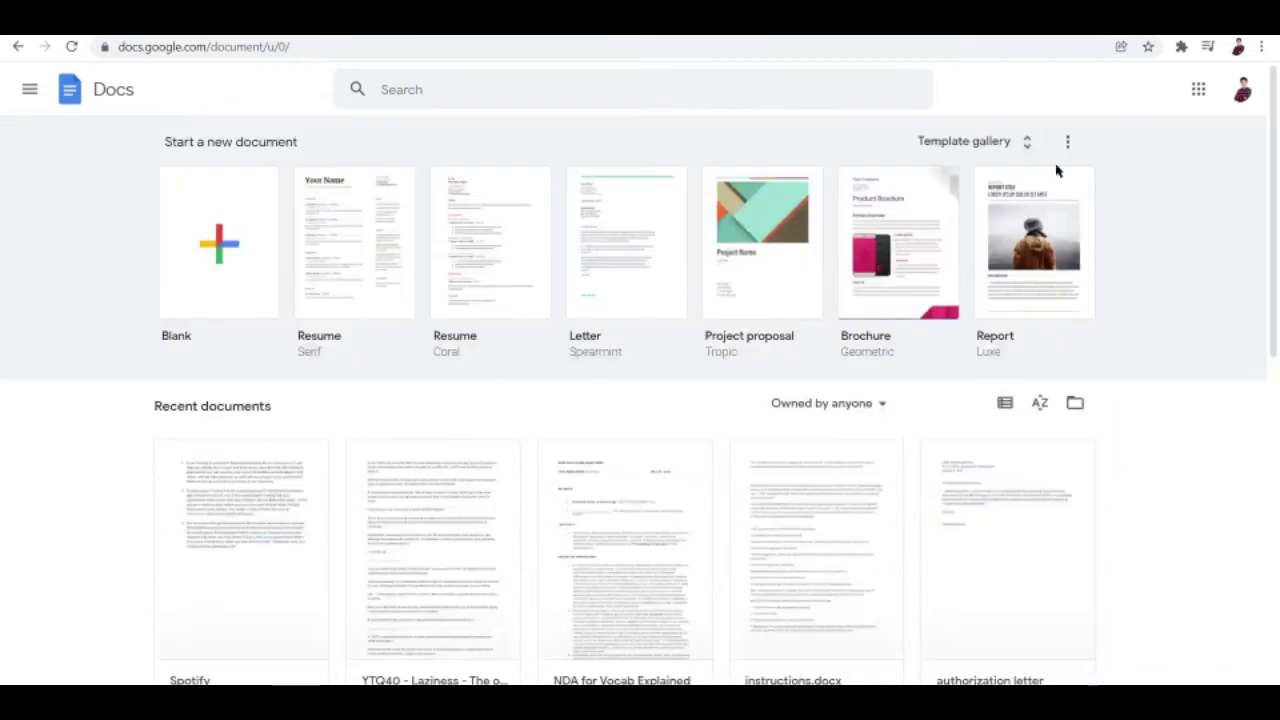
left_click(26, 89)
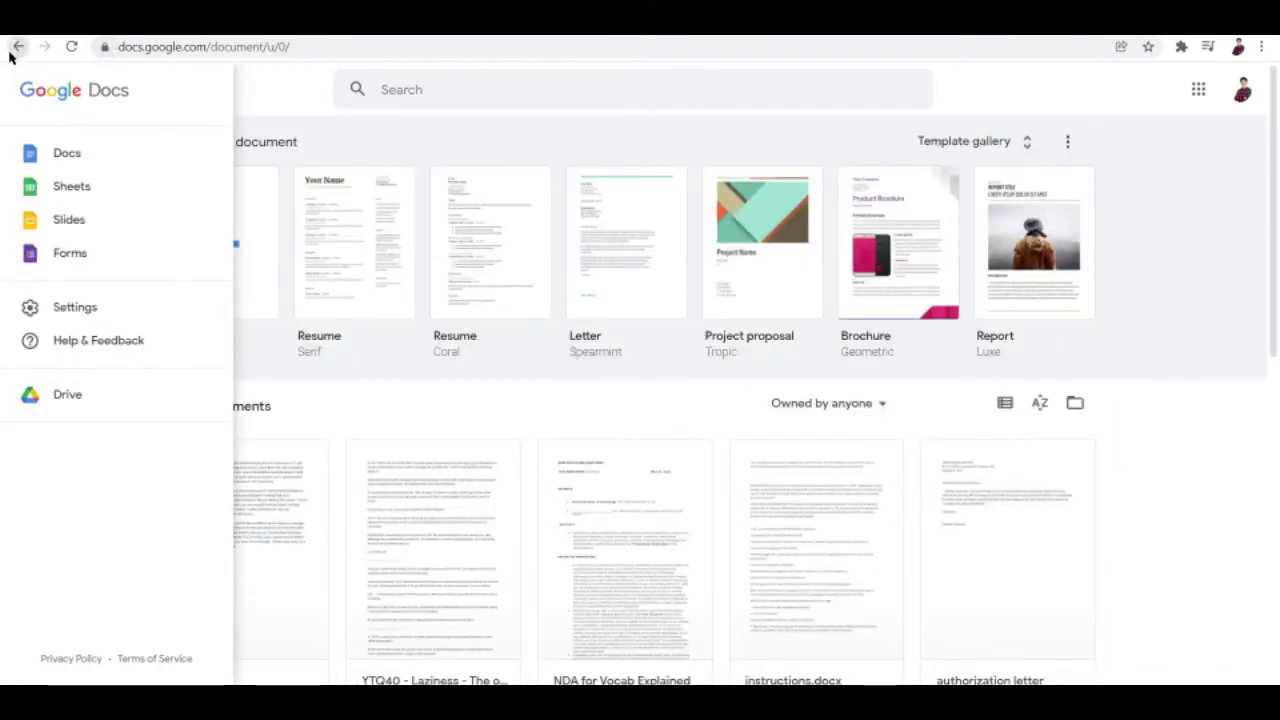
left_click(16, 47)
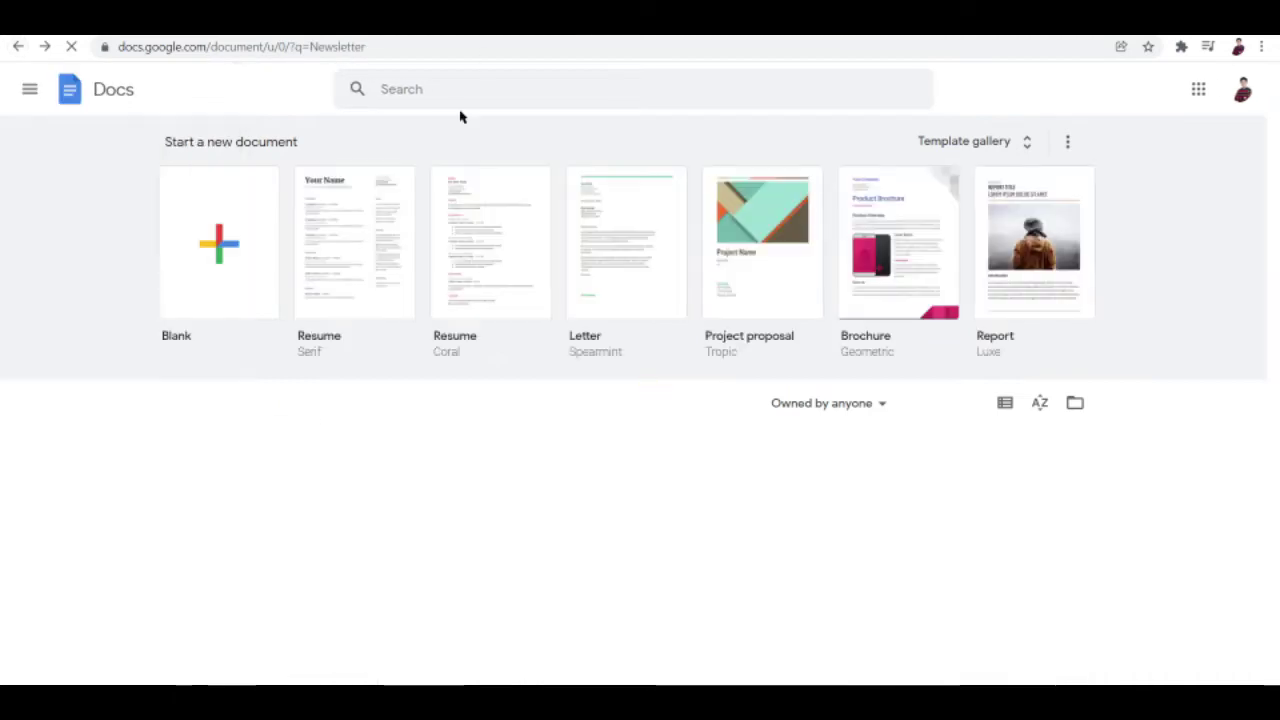
left_click(468, 90)
key("BackSpace")
key("BackSpace")
key("BackSpace")
key("BackSpace")
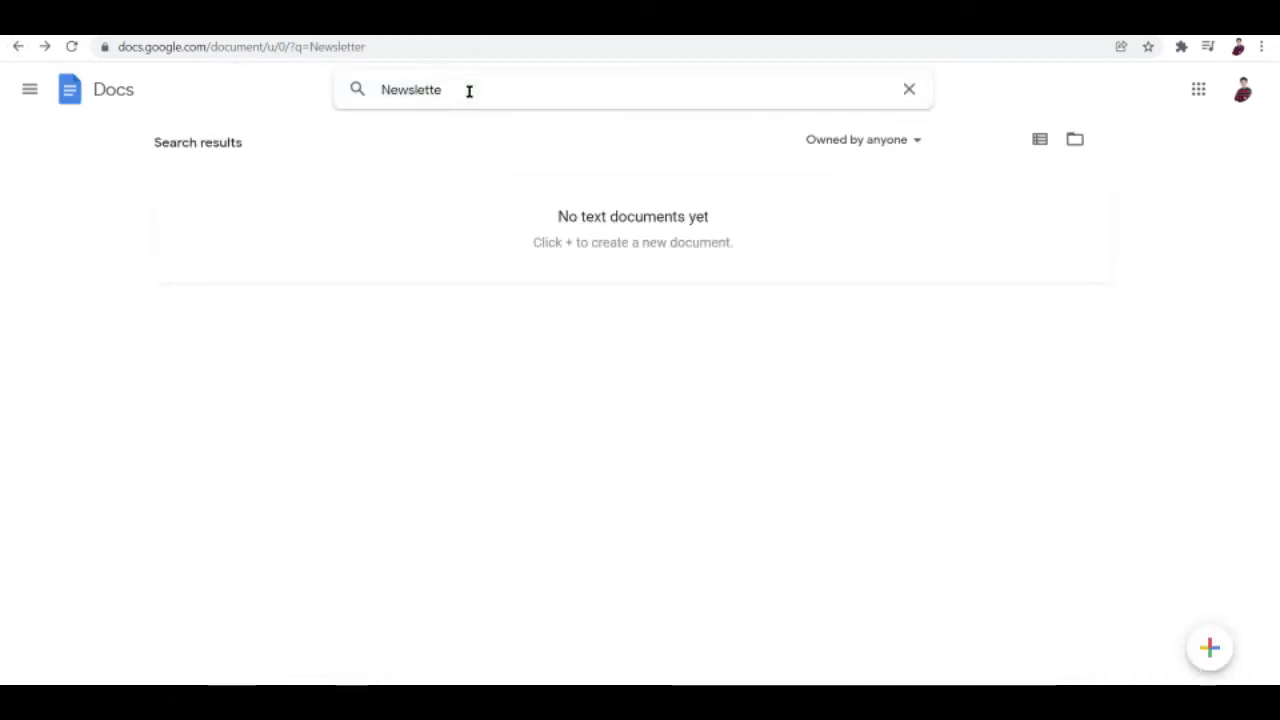
key("BackSpace")
key("BackSpace")
key("BackSpace")
key("BackSpace")
key("BackSpace")
key("BackSpace")
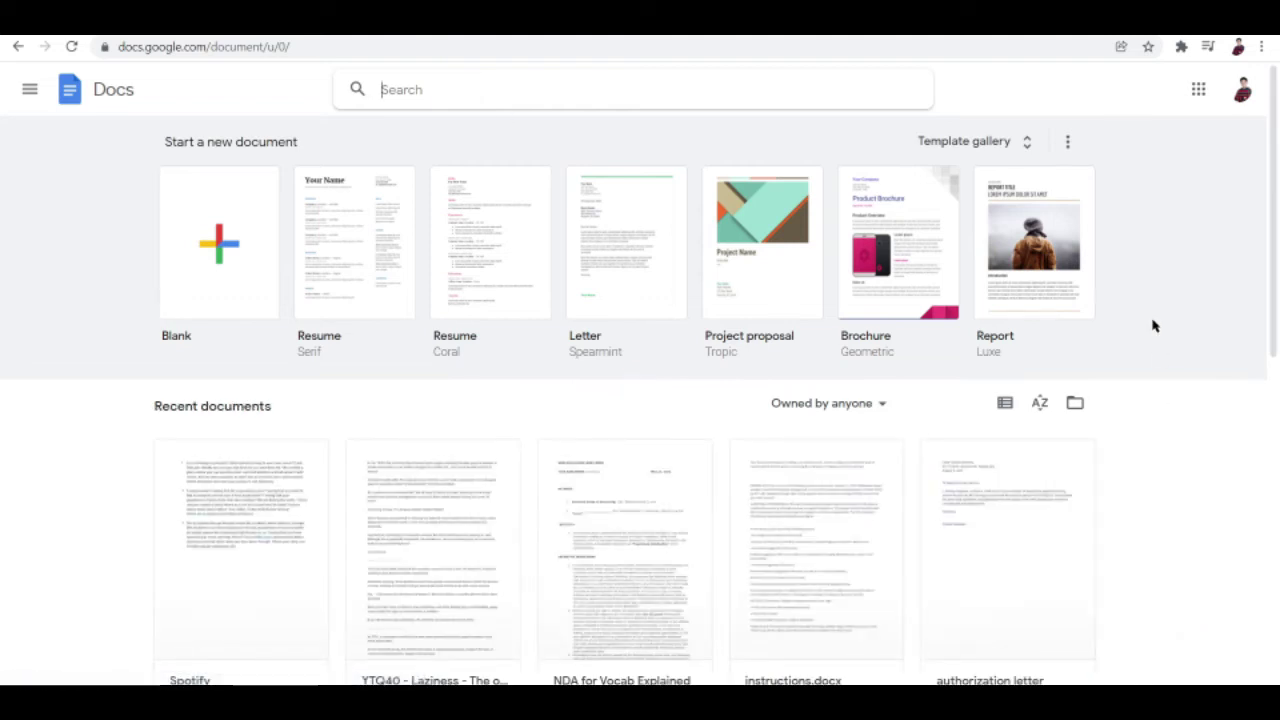
scroll(1152, 325, "down", 2)
scroll(1152, 325, "up", 2)
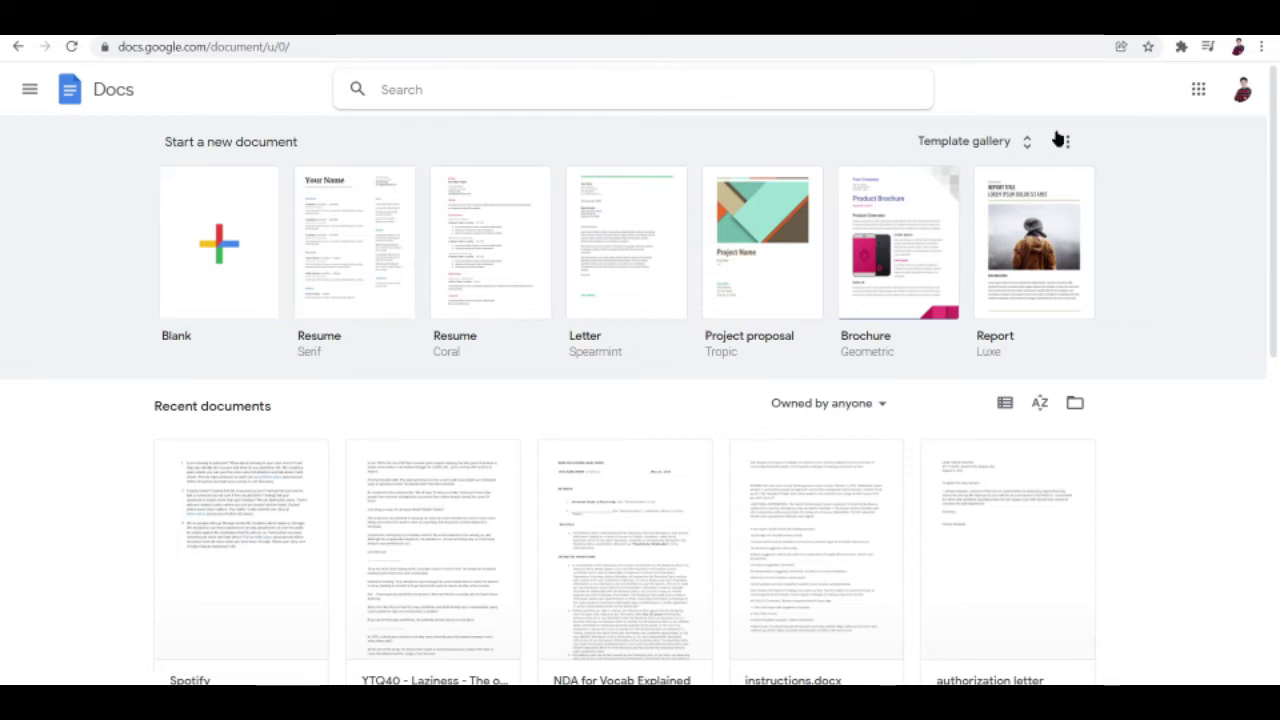
Step: Open the full template gallery and scroll to the Work section's Geometric newsletter
left_click(1027, 145)
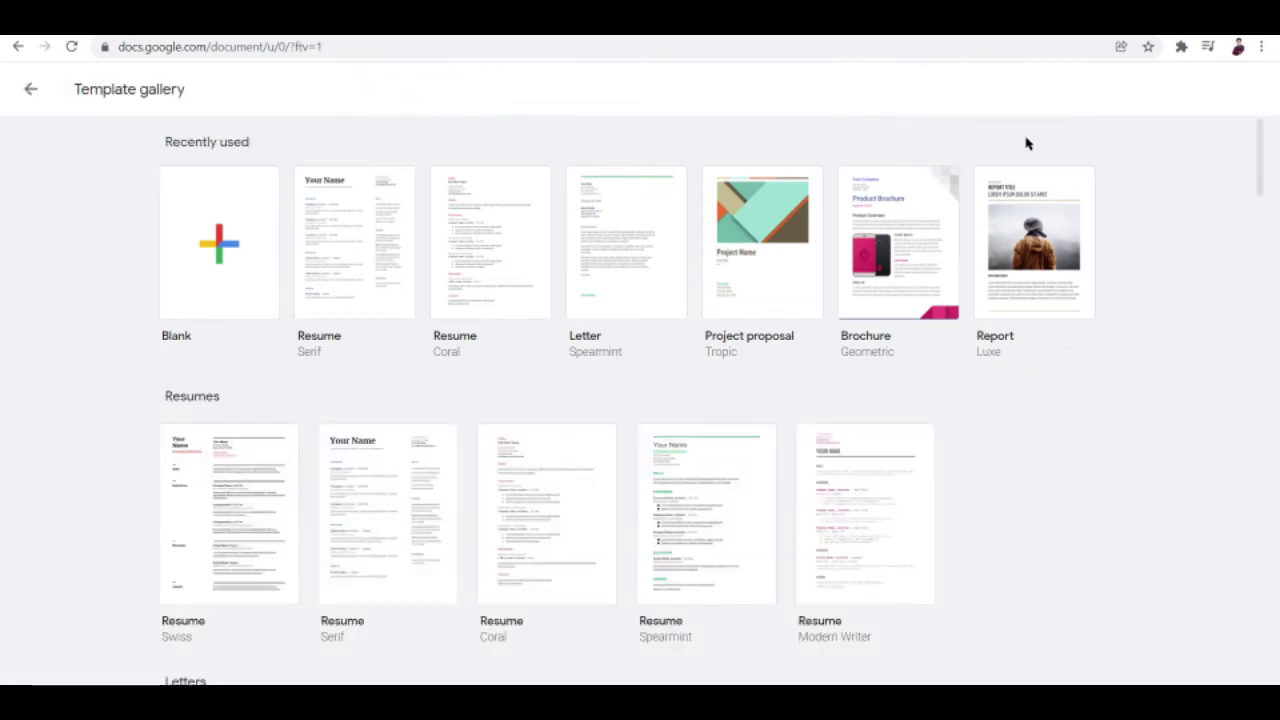
scroll(931, 477, "down", 5)
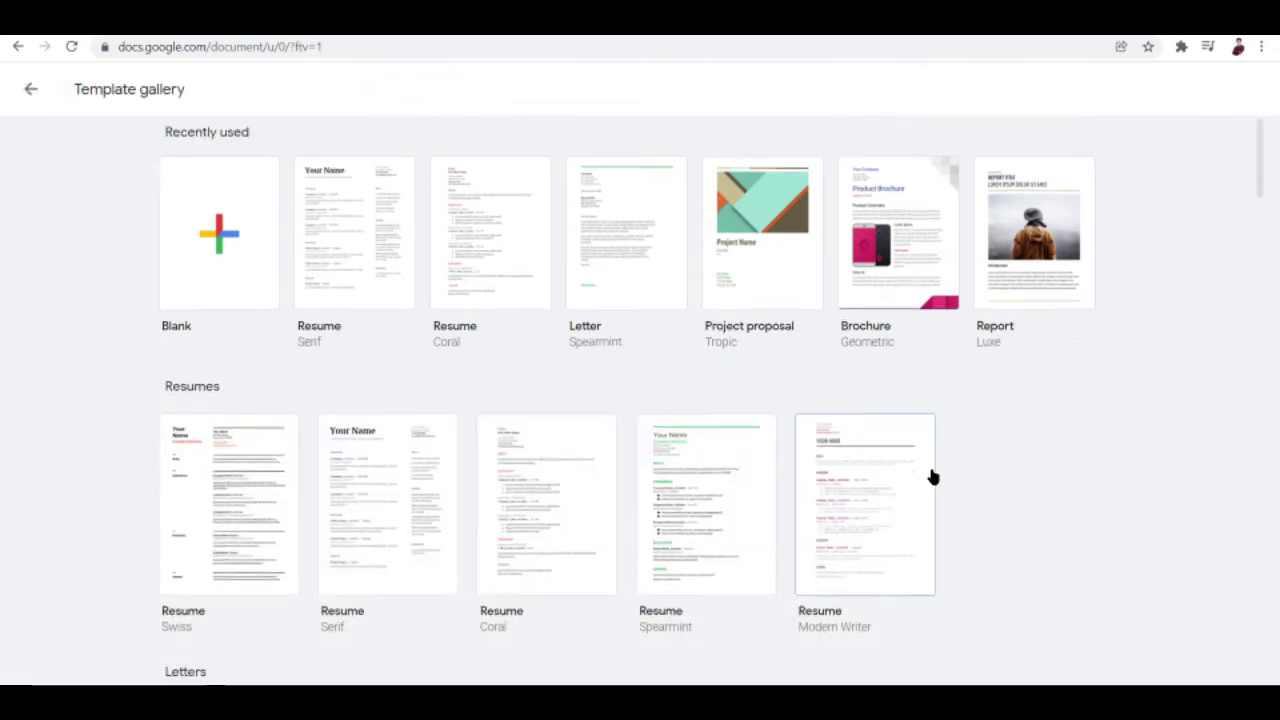
scroll(931, 476, "down", 6)
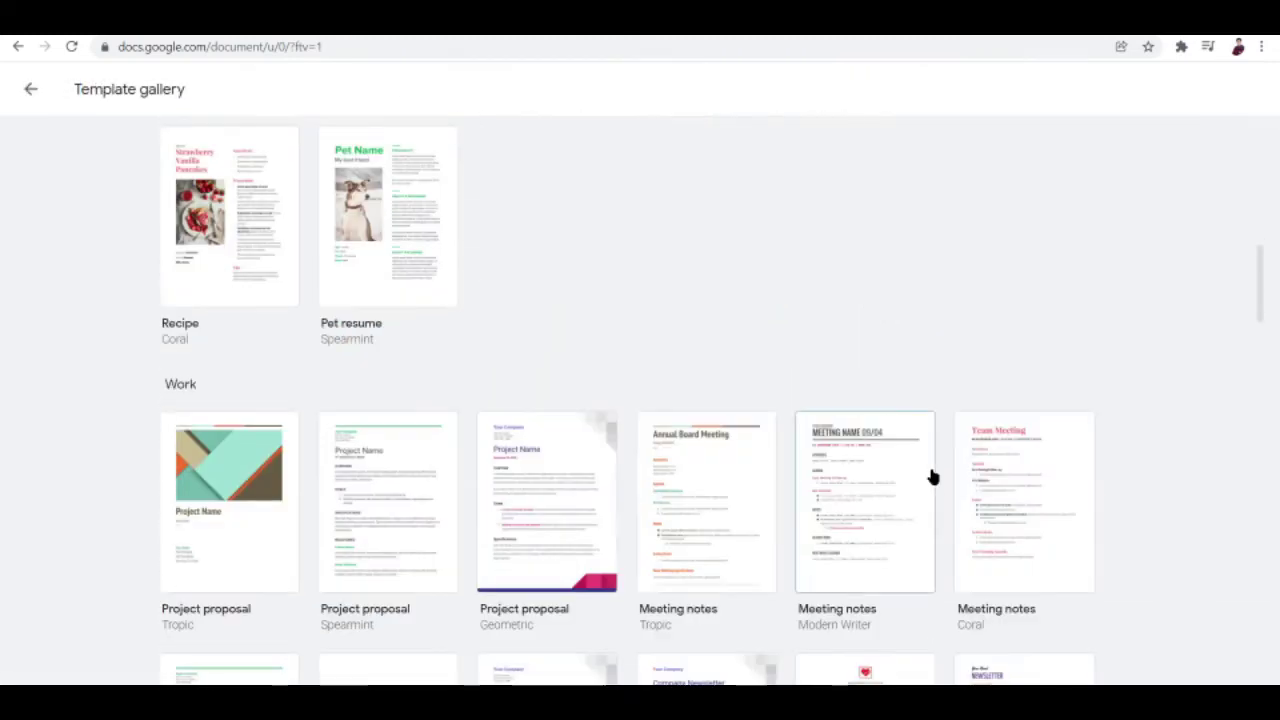
scroll(931, 476, "down", 4)
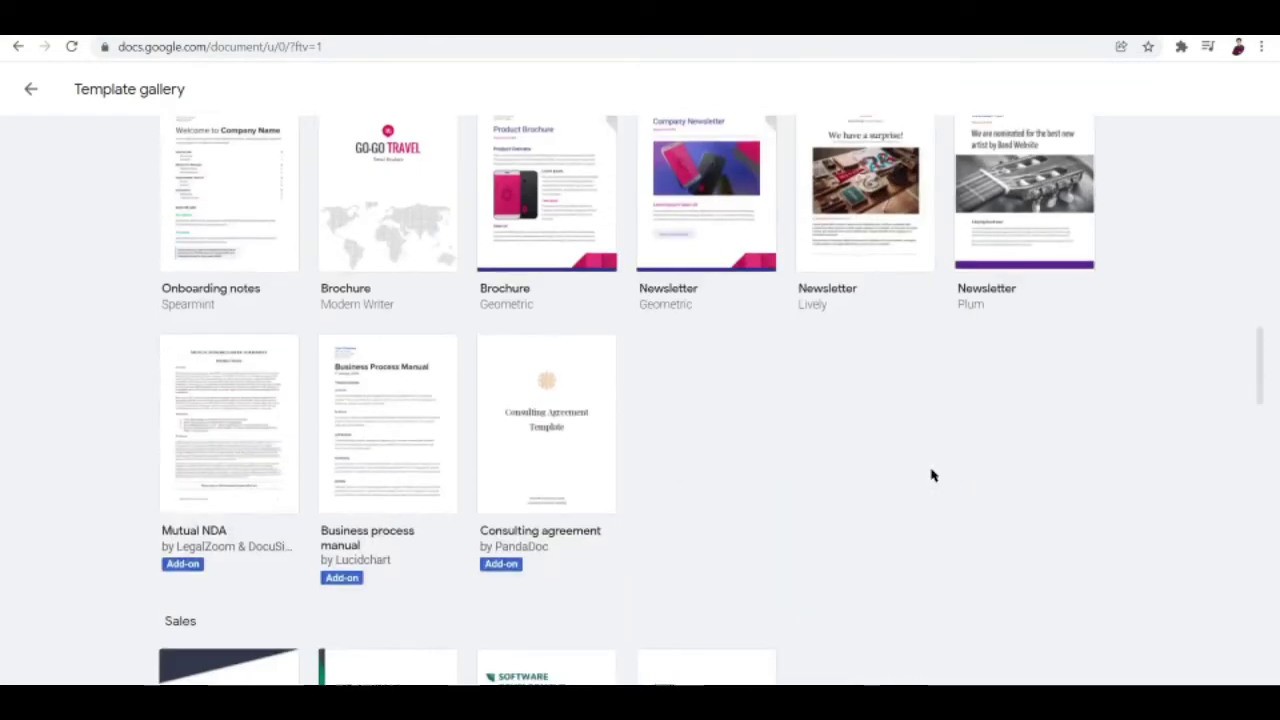
scroll(545, 338, "up", 1)
scroll(545, 340, "up", 1)
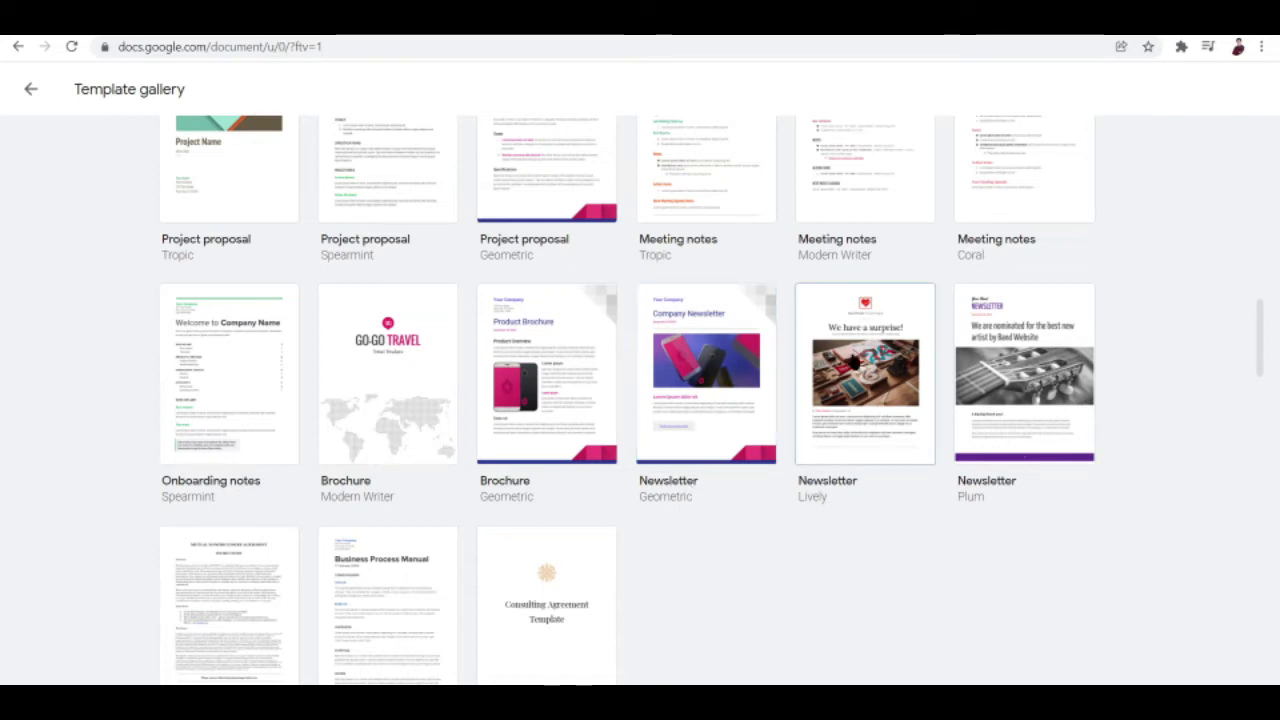
scroll(853, 365, "down", 3)
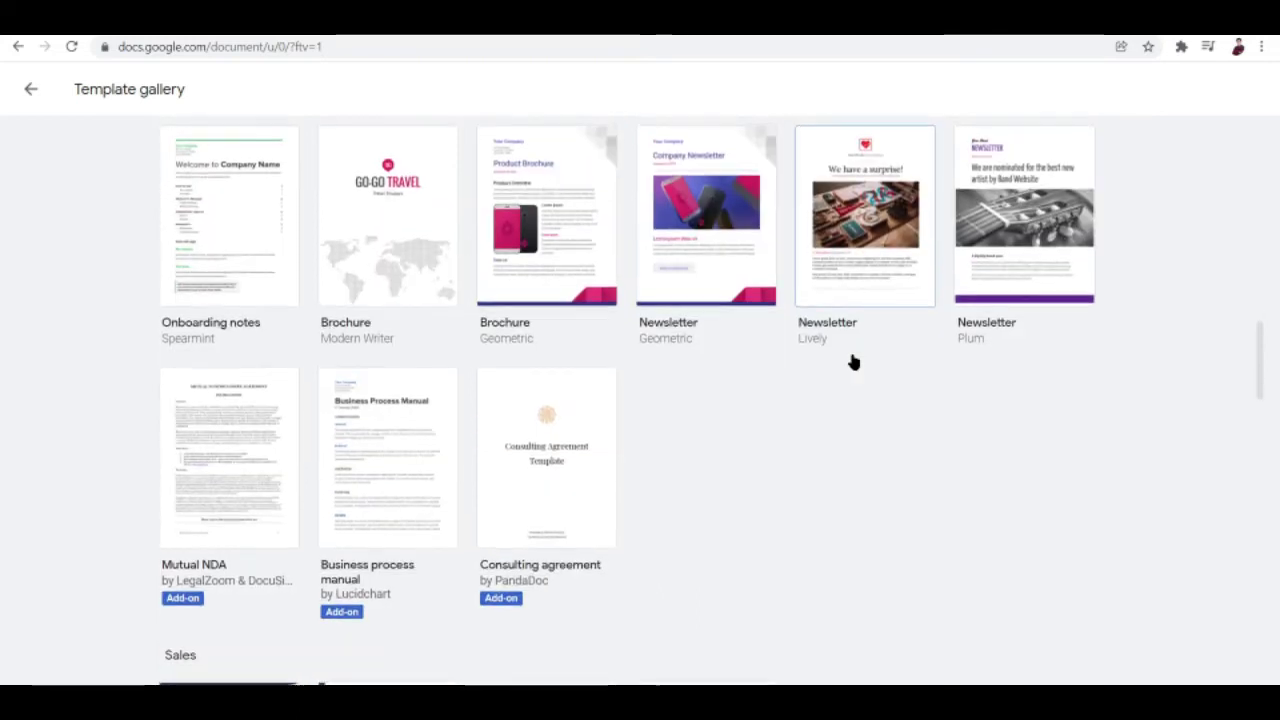
scroll(853, 362, "up", 1)
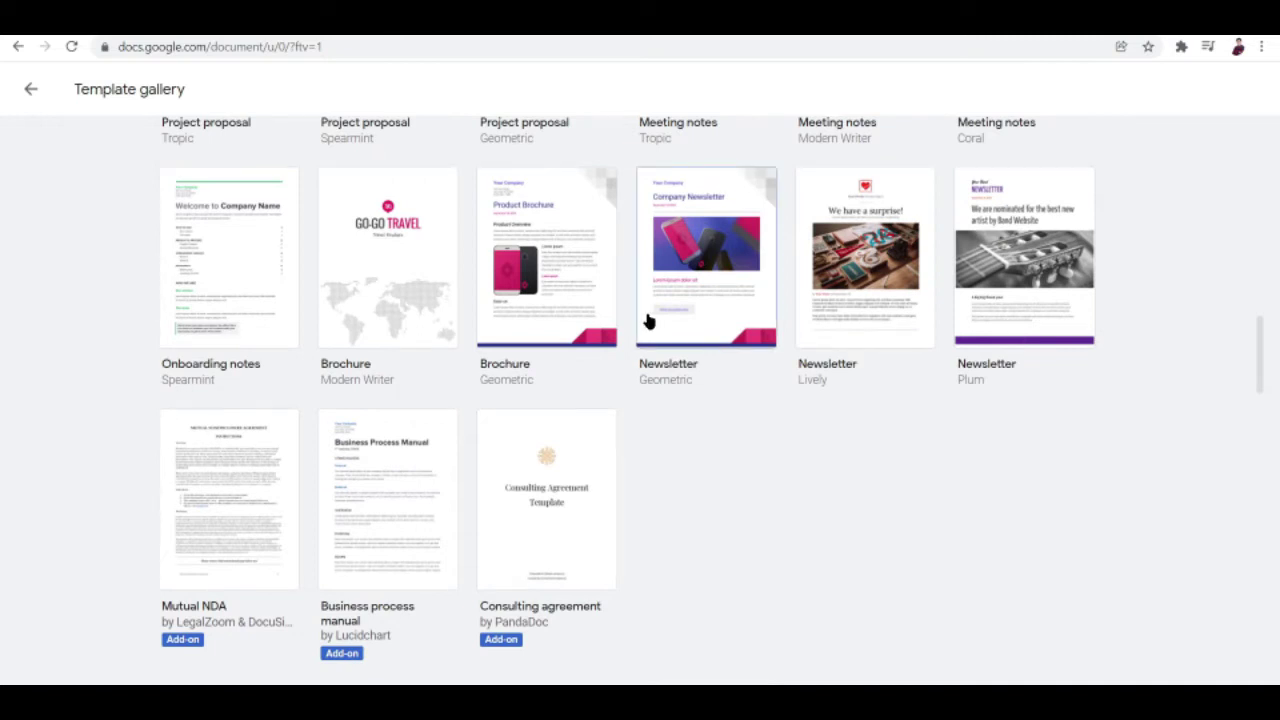
Step: Create a document from the Geometric newsletter template and scroll through its sample pages
left_click(716, 297)
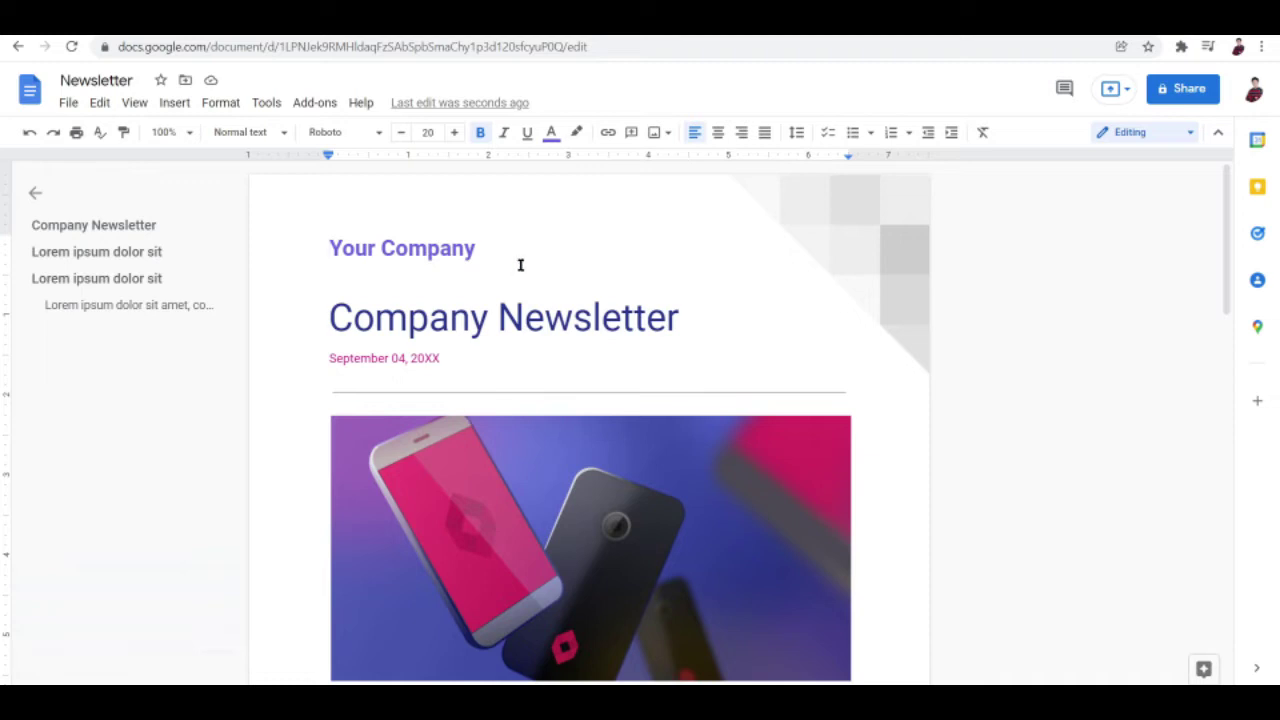
scroll(520, 265, "down", 3)
scroll(520, 265, "down", 4)
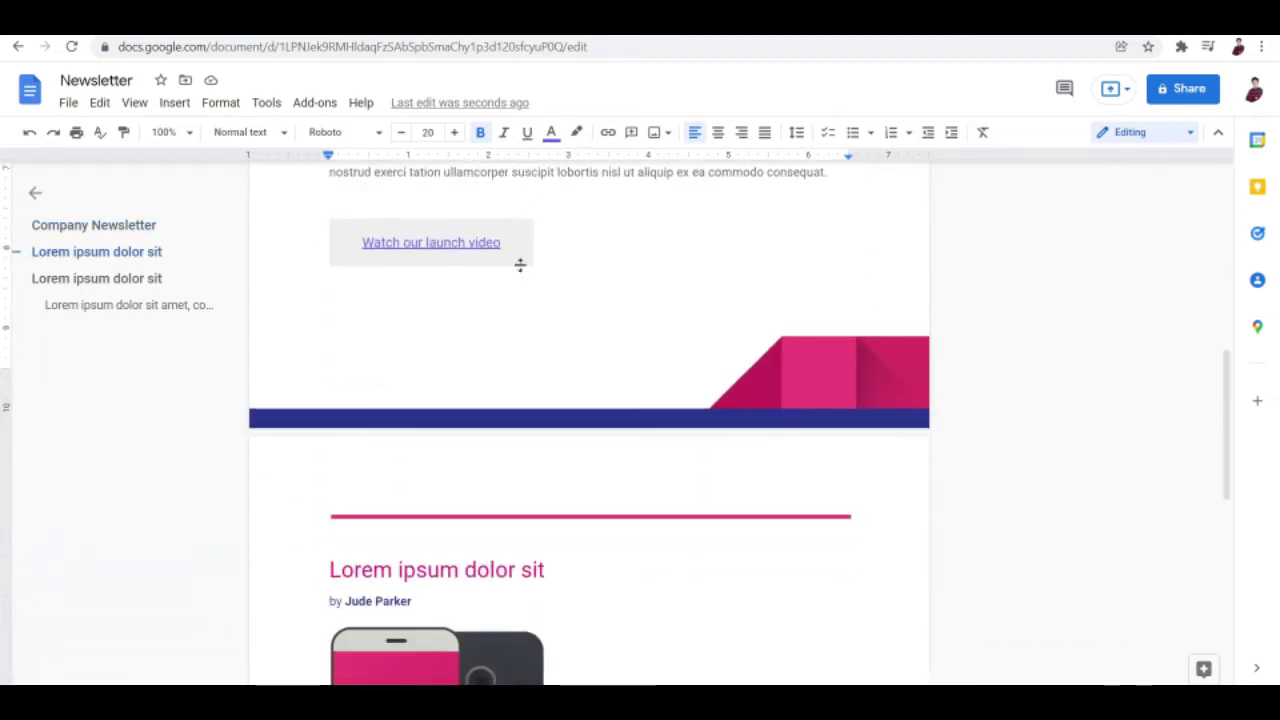
scroll(520, 265, "up", 5)
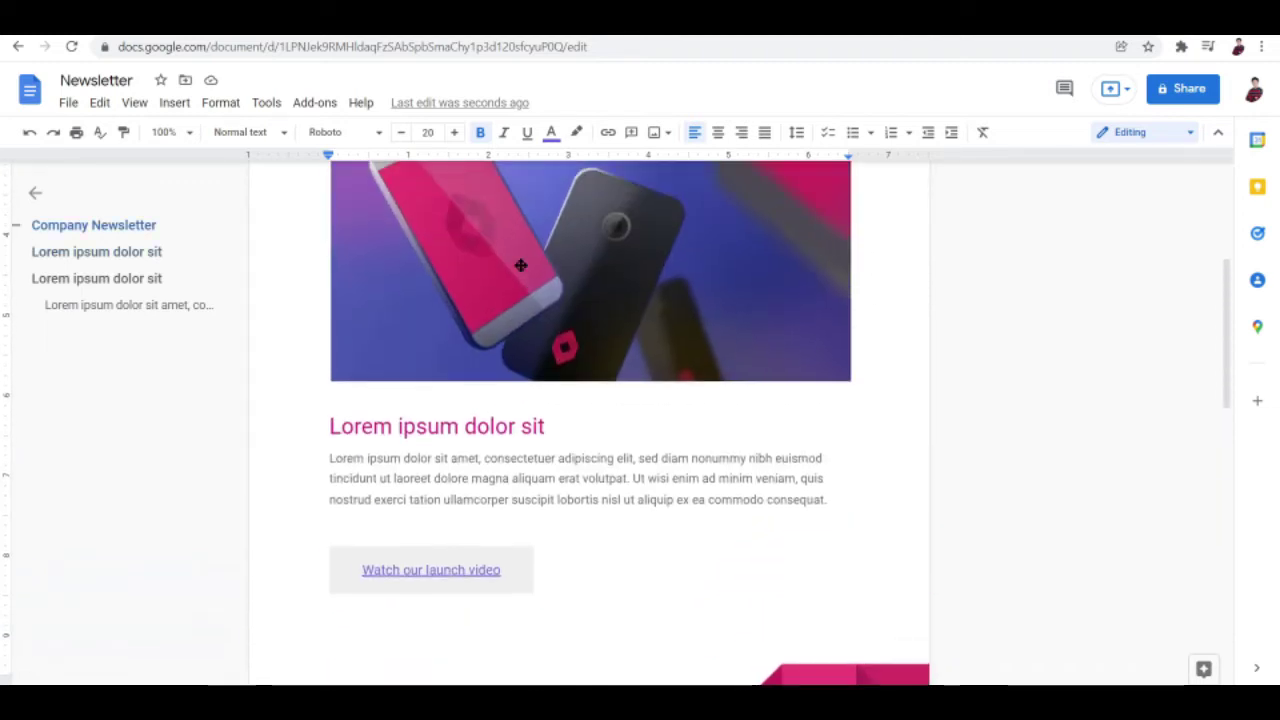
scroll(520, 265, "up", 2)
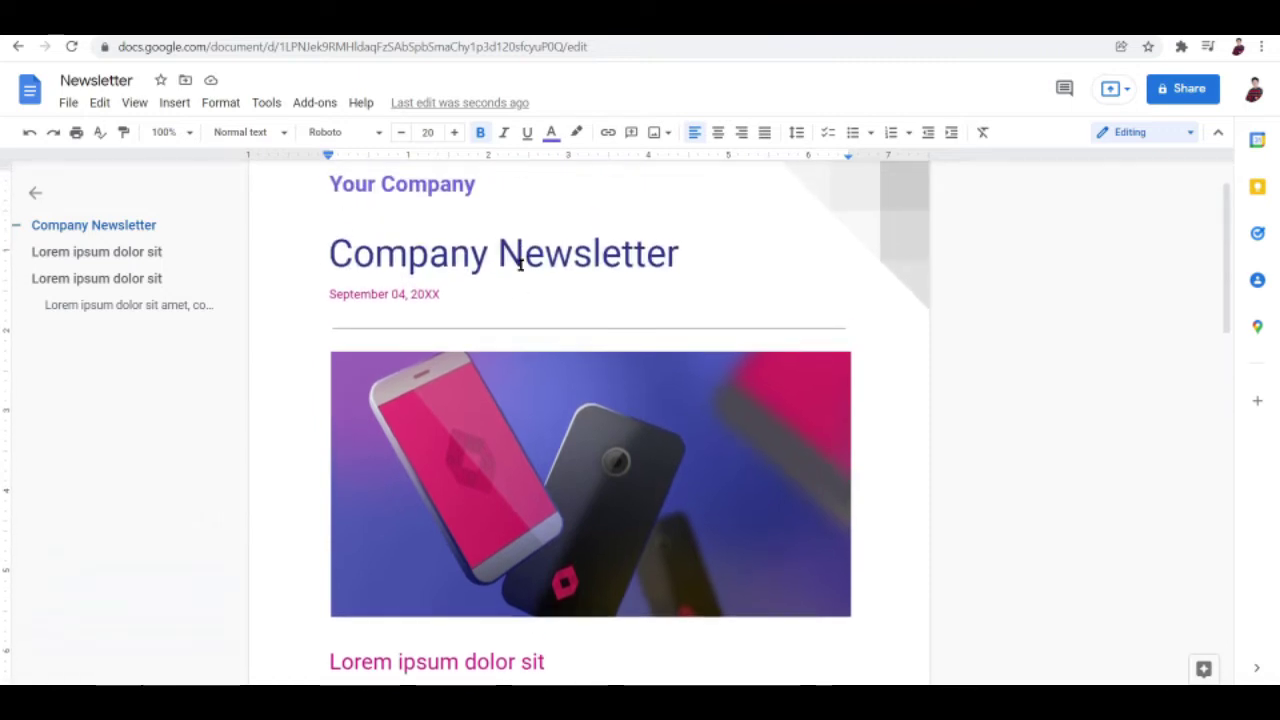
scroll(520, 265, "down", 3)
scroll(520, 265, "down", 5)
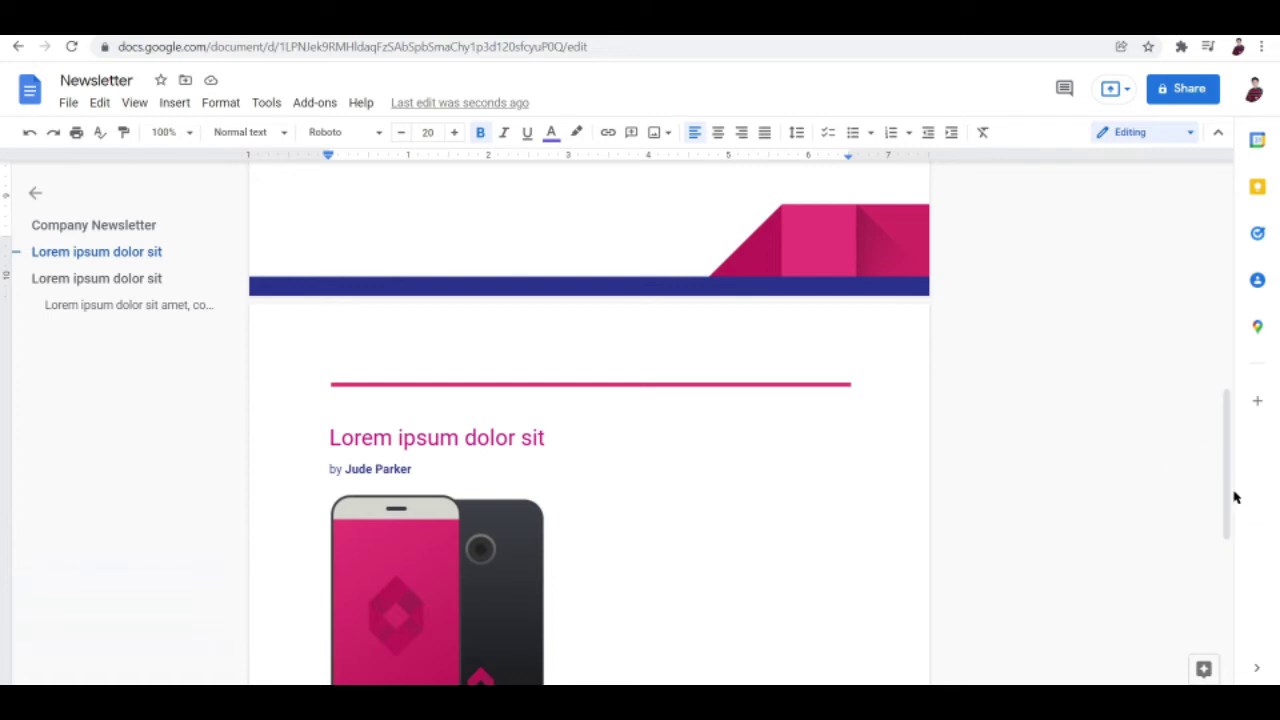
left_click_drag(1229, 491, 1237, 303)
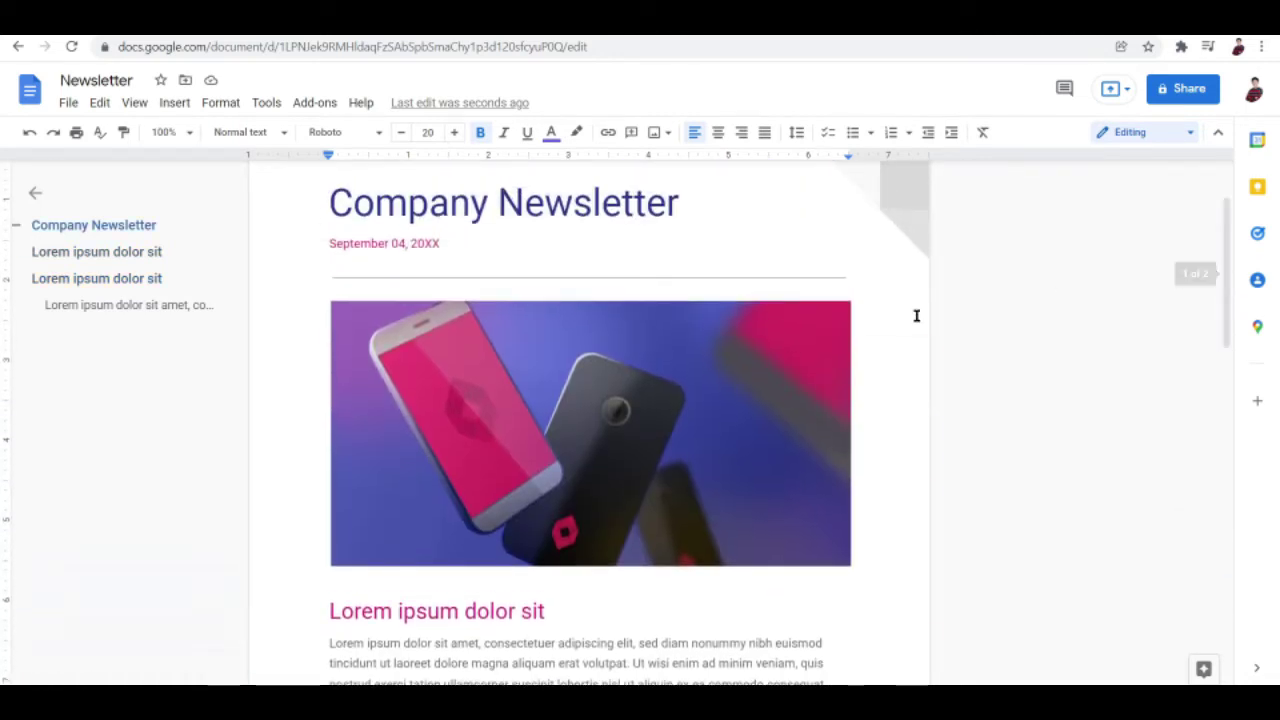
scroll(914, 323, "down", 2)
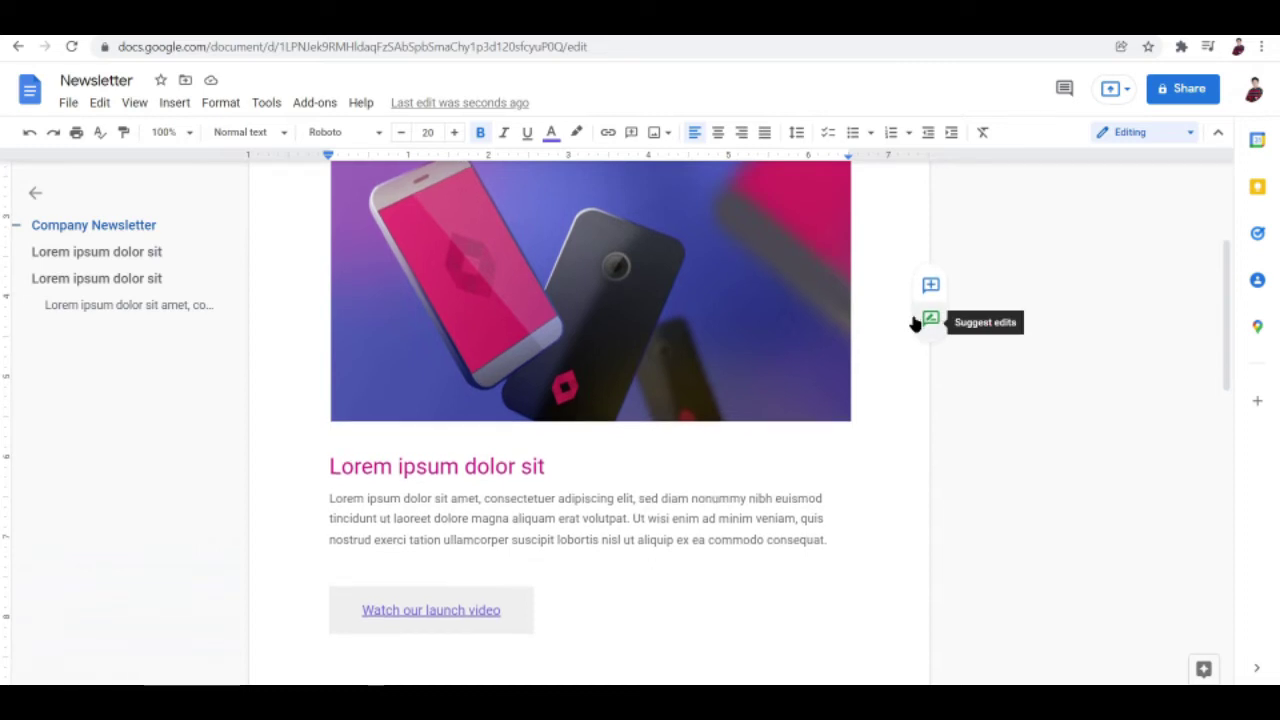
scroll(914, 323, "down", 8)
scroll(913, 316, "up", 7)
scroll(913, 316, "up", 4)
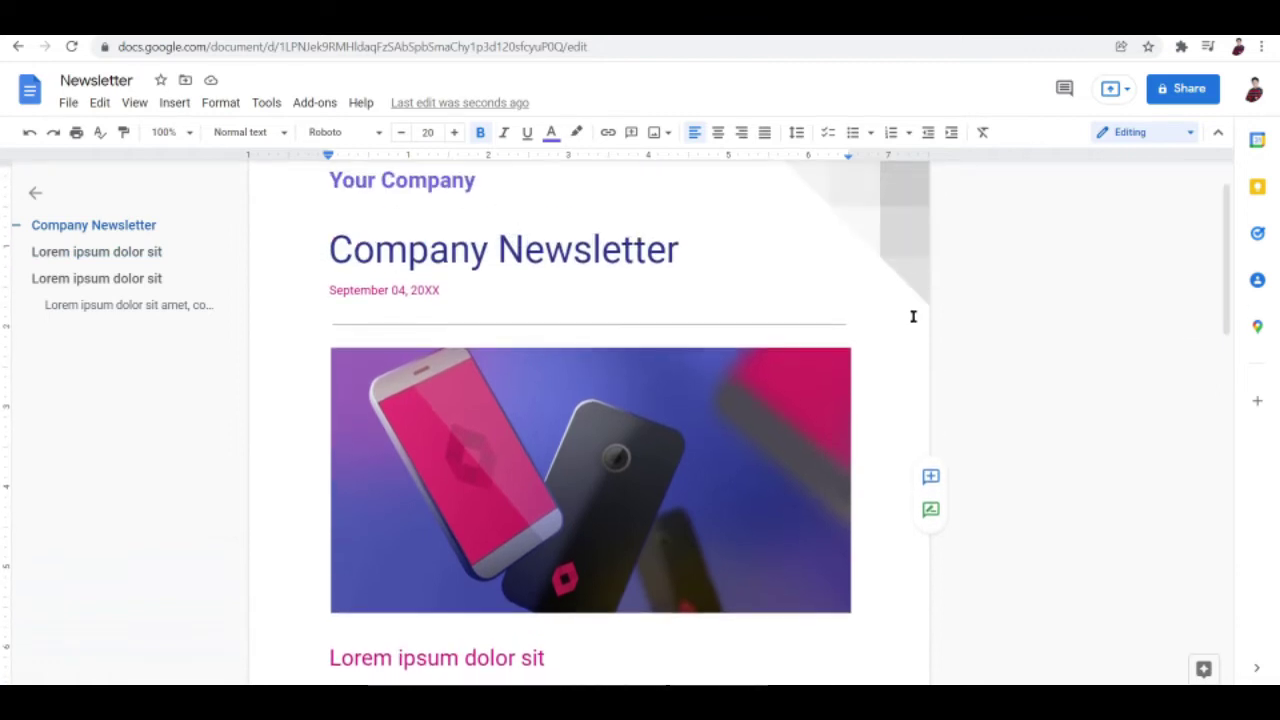
scroll(913, 316, "up", 1)
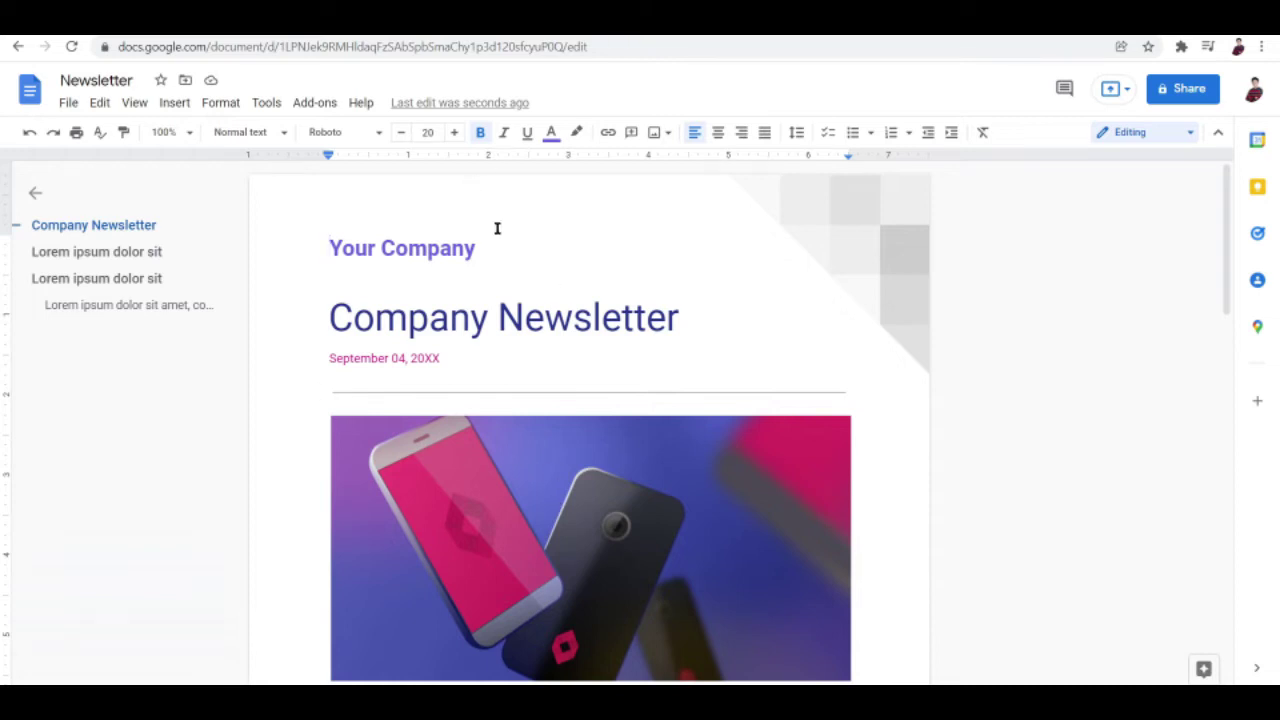
Step: Scroll from the footer back to the top and put the caret in the Your Company heading
scroll(628, 436, "down", 6)
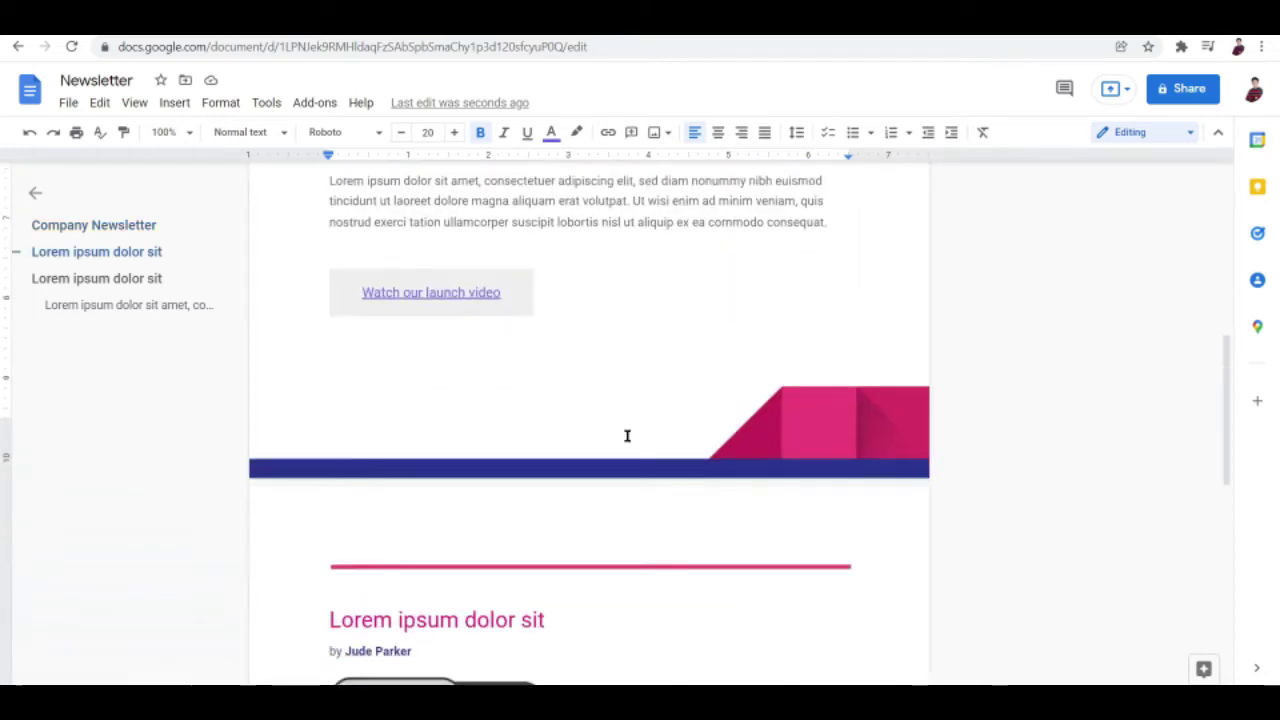
scroll(627, 436, "down", 7)
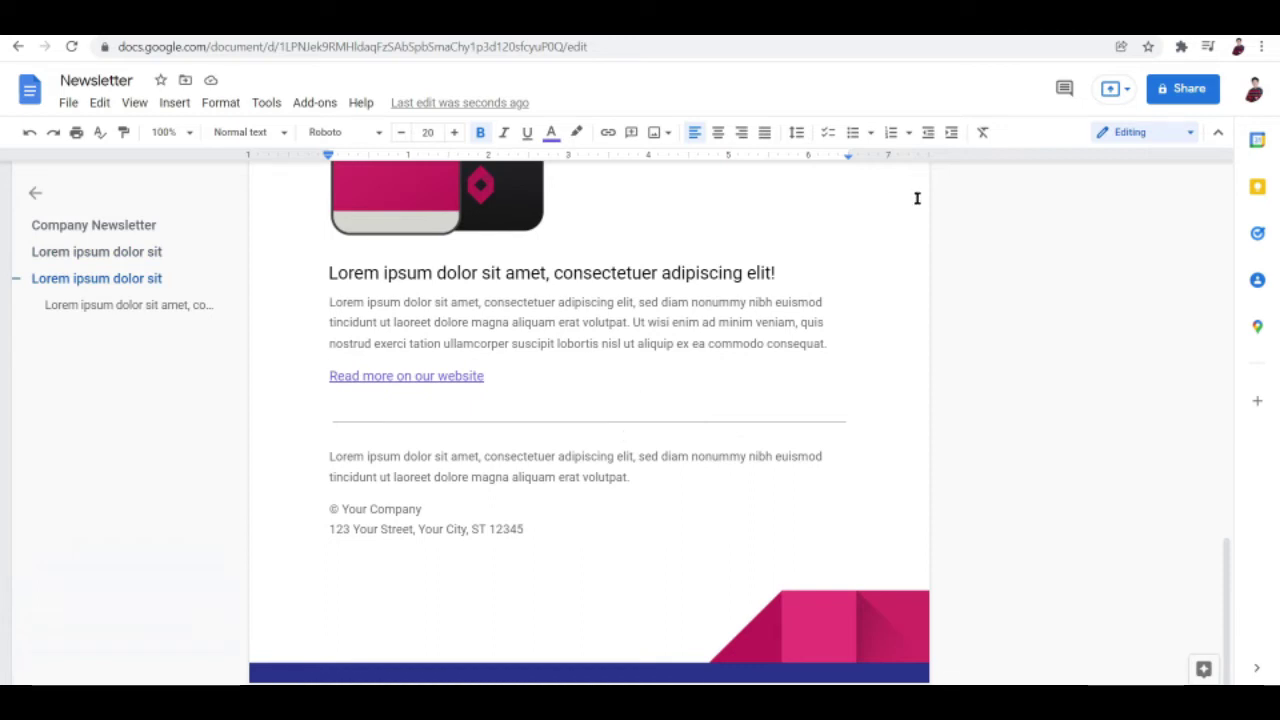
scroll(1168, 386, "up", 2)
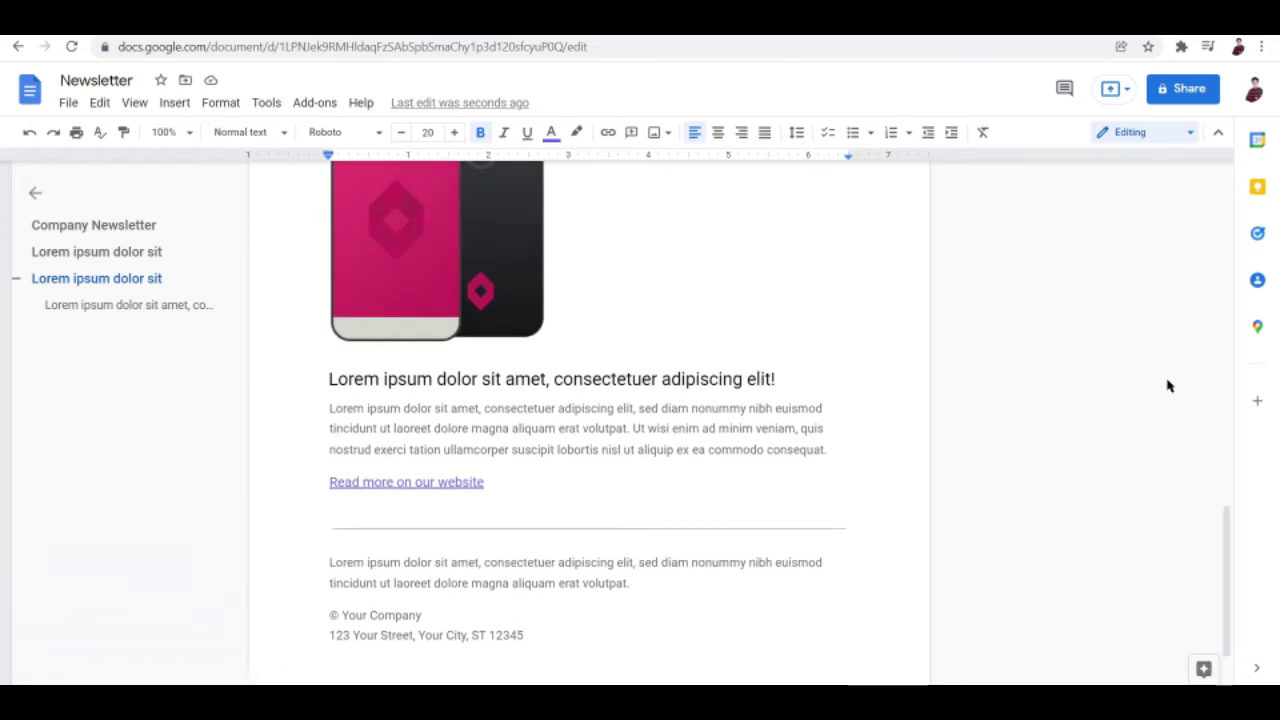
scroll(1167, 386, "up", 1)
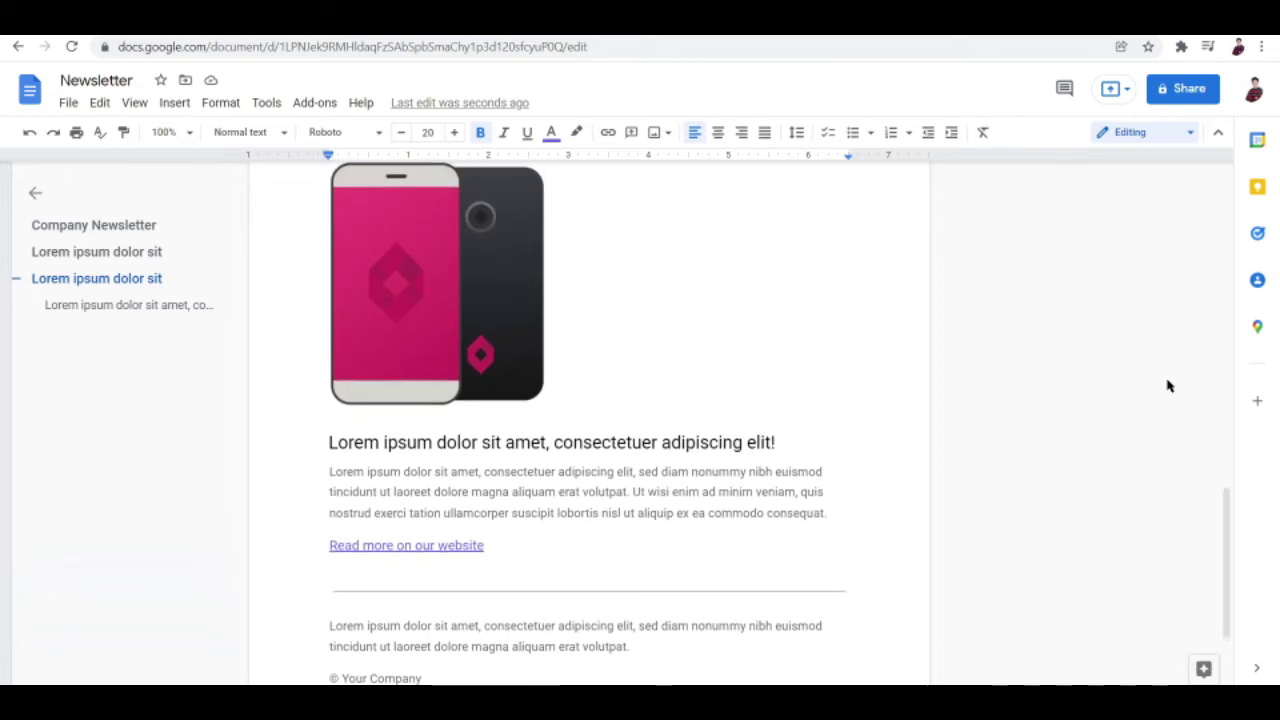
scroll(1167, 386, "up", 1)
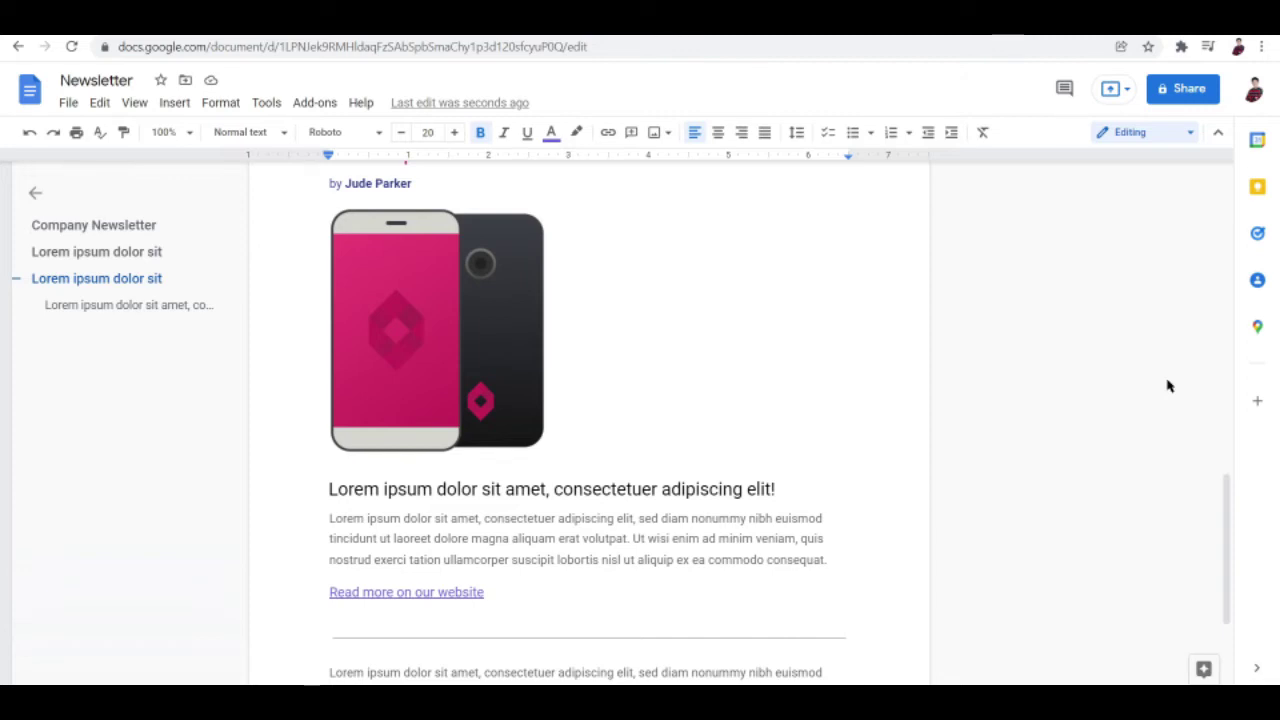
scroll(1167, 386, "up", 2)
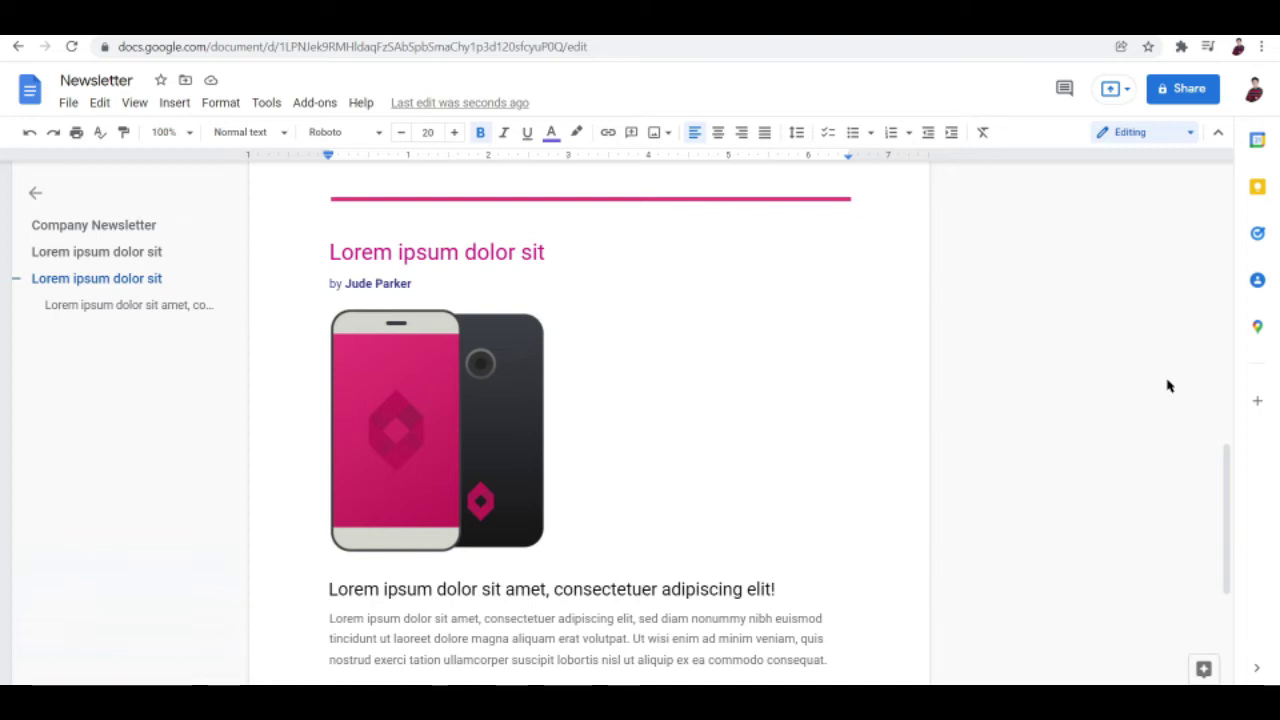
scroll(1168, 386, "up", 10)
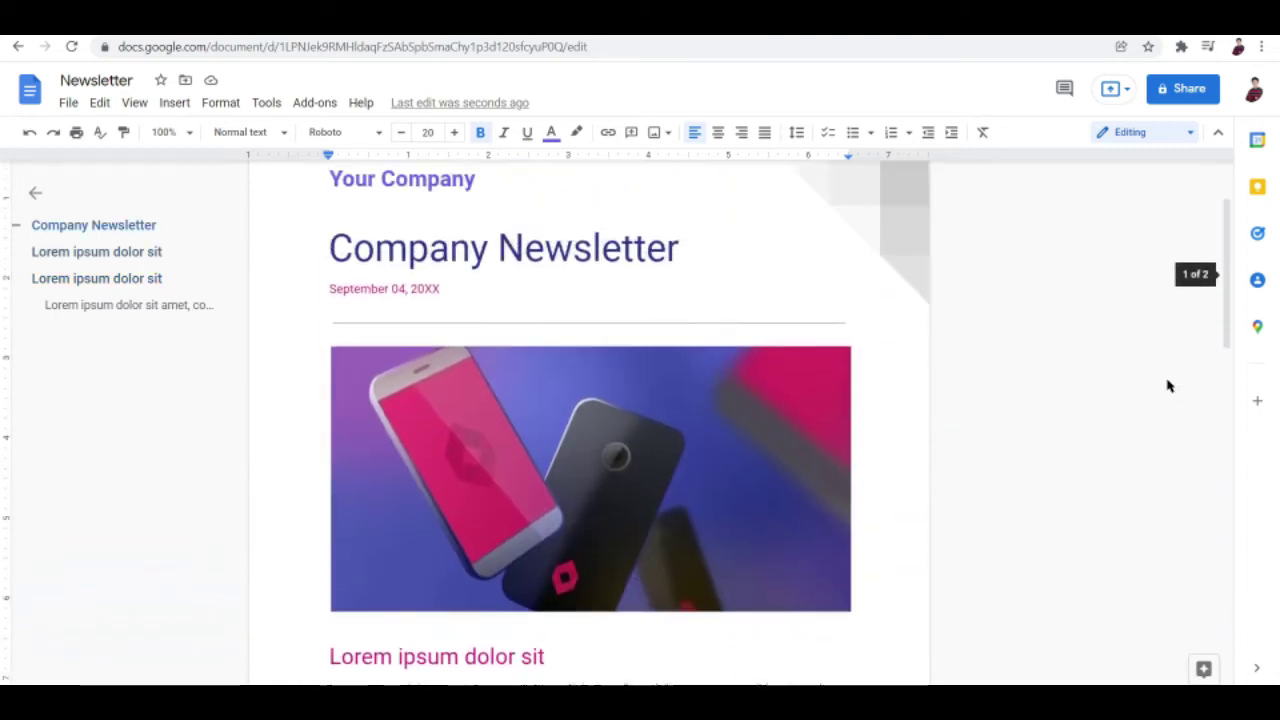
scroll(1167, 383, "up", 1)
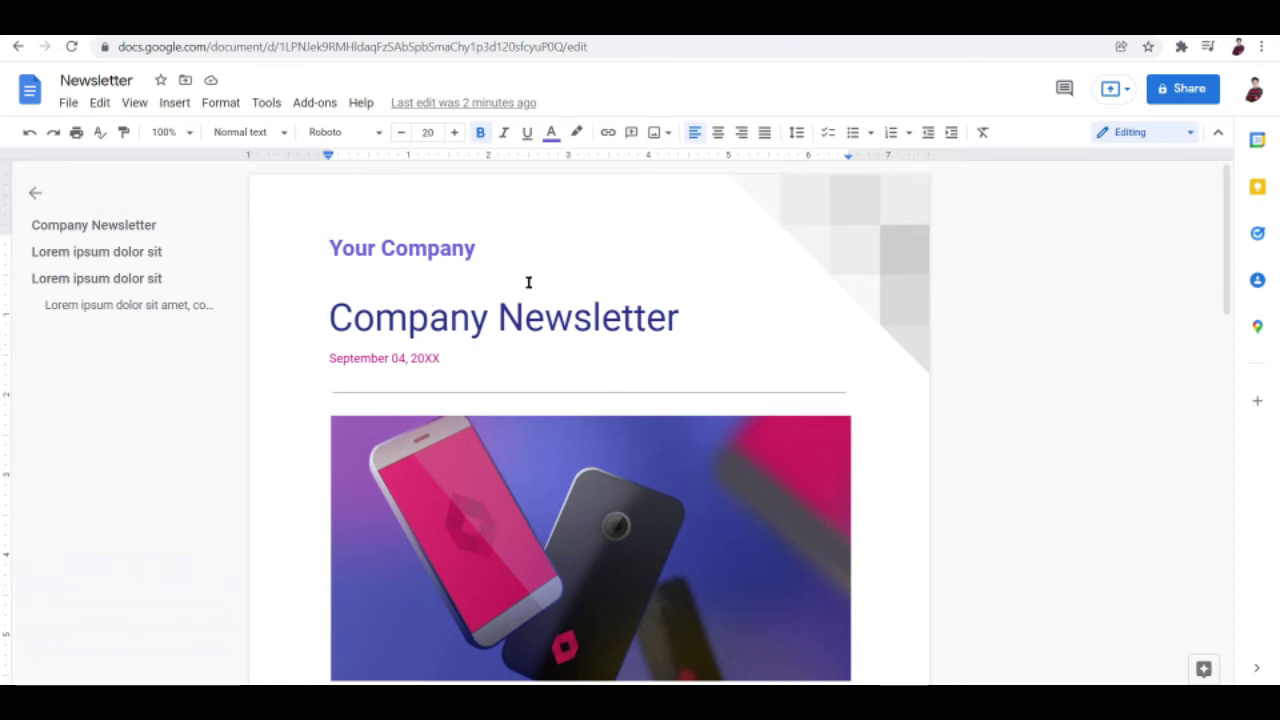
scroll(823, 420, "down", 5)
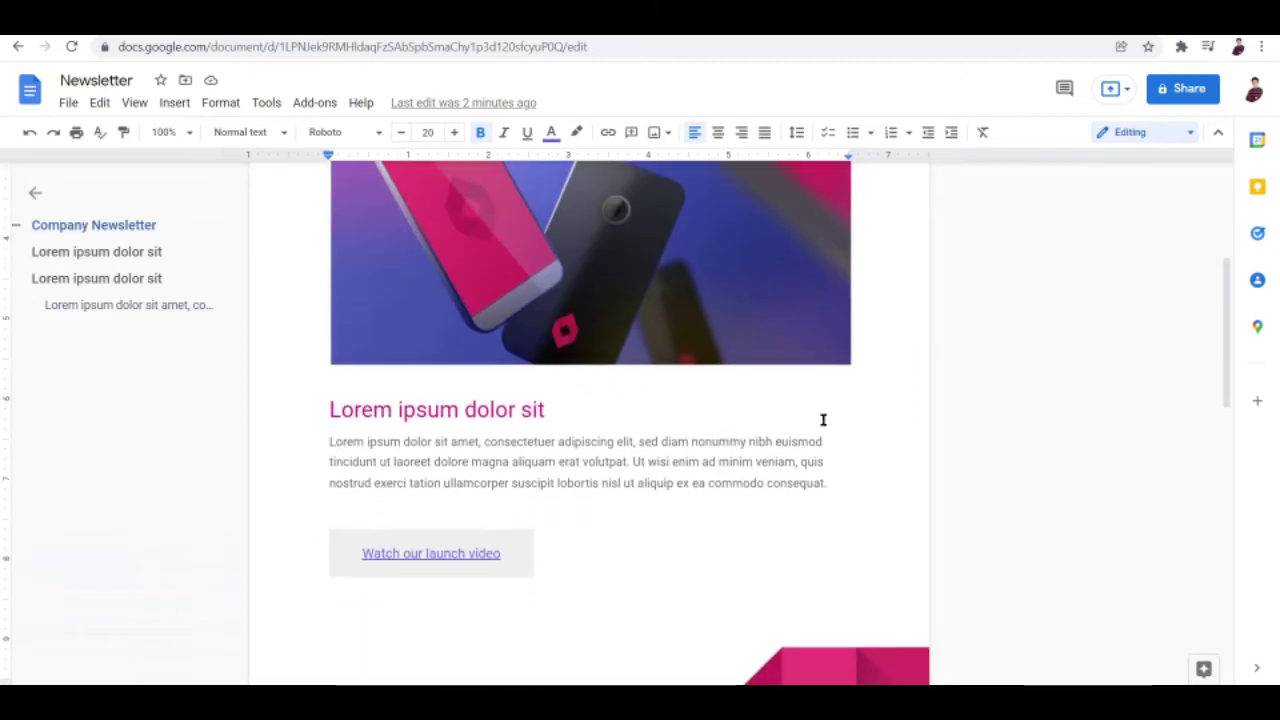
scroll(823, 420, "up", 5)
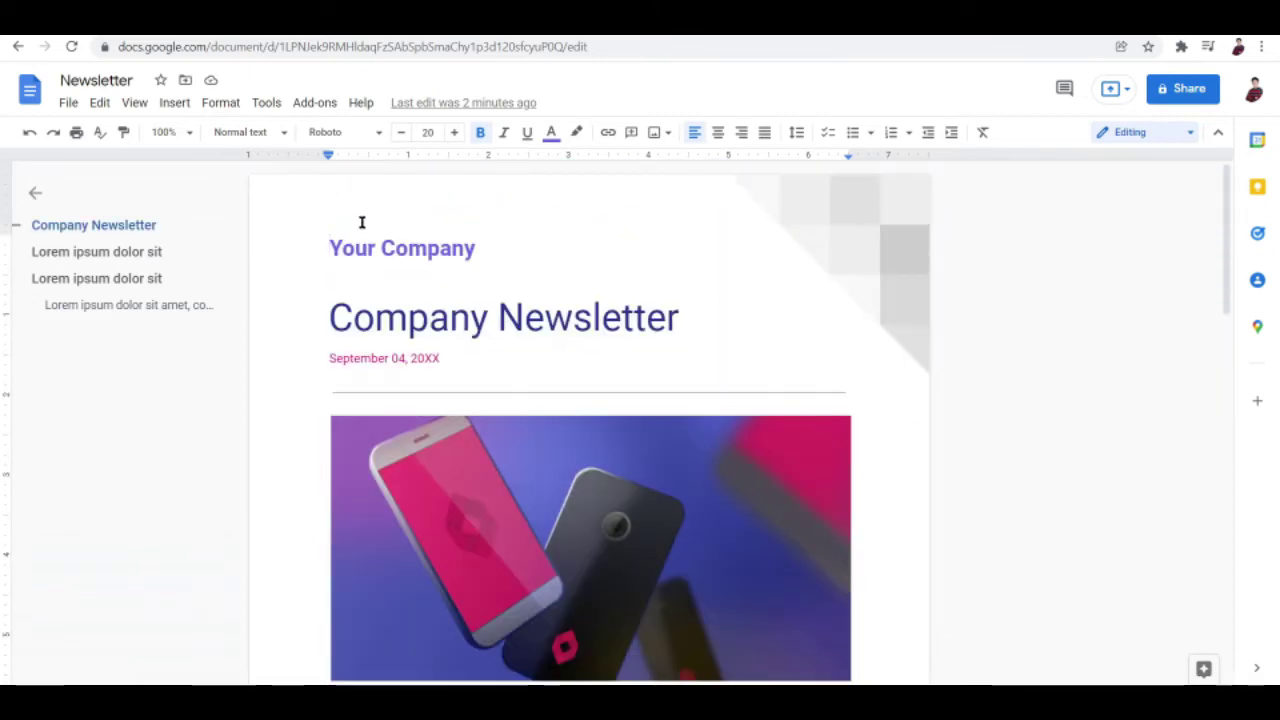
left_click(355, 249)
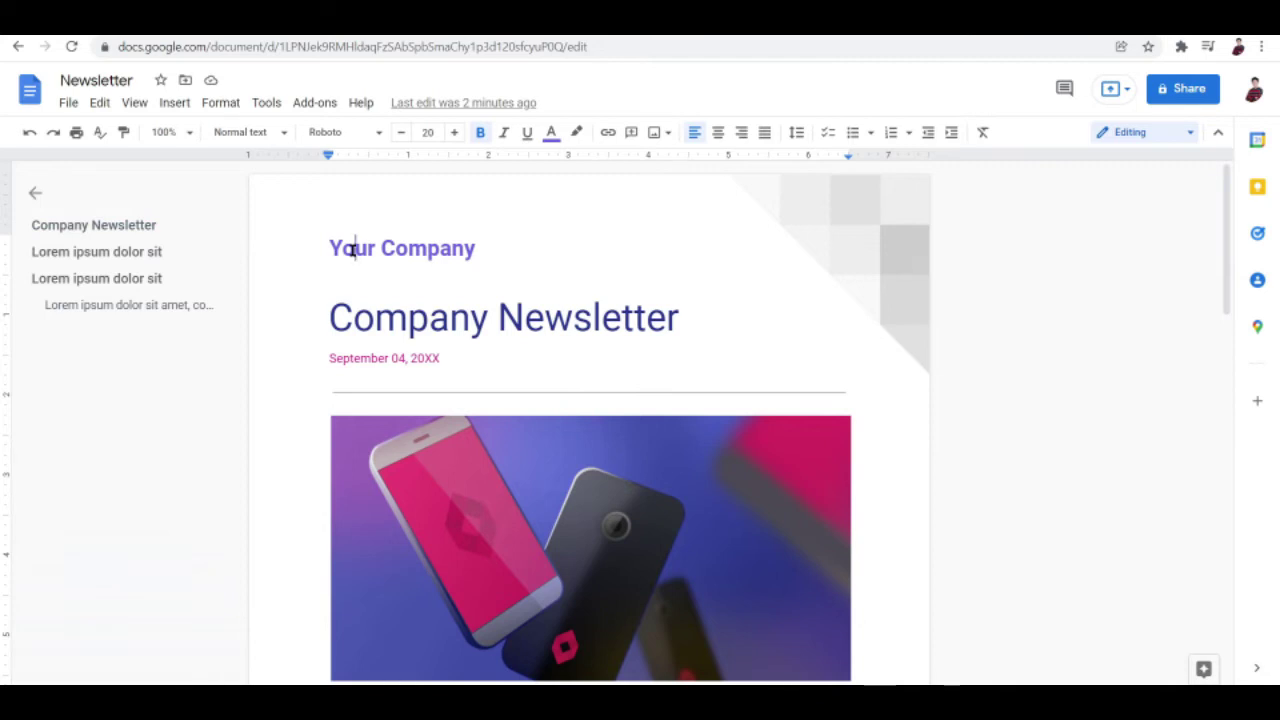
Step: Replace the Your Company heading with 'Blackparade'
left_click_drag(483, 251, 223, 249)
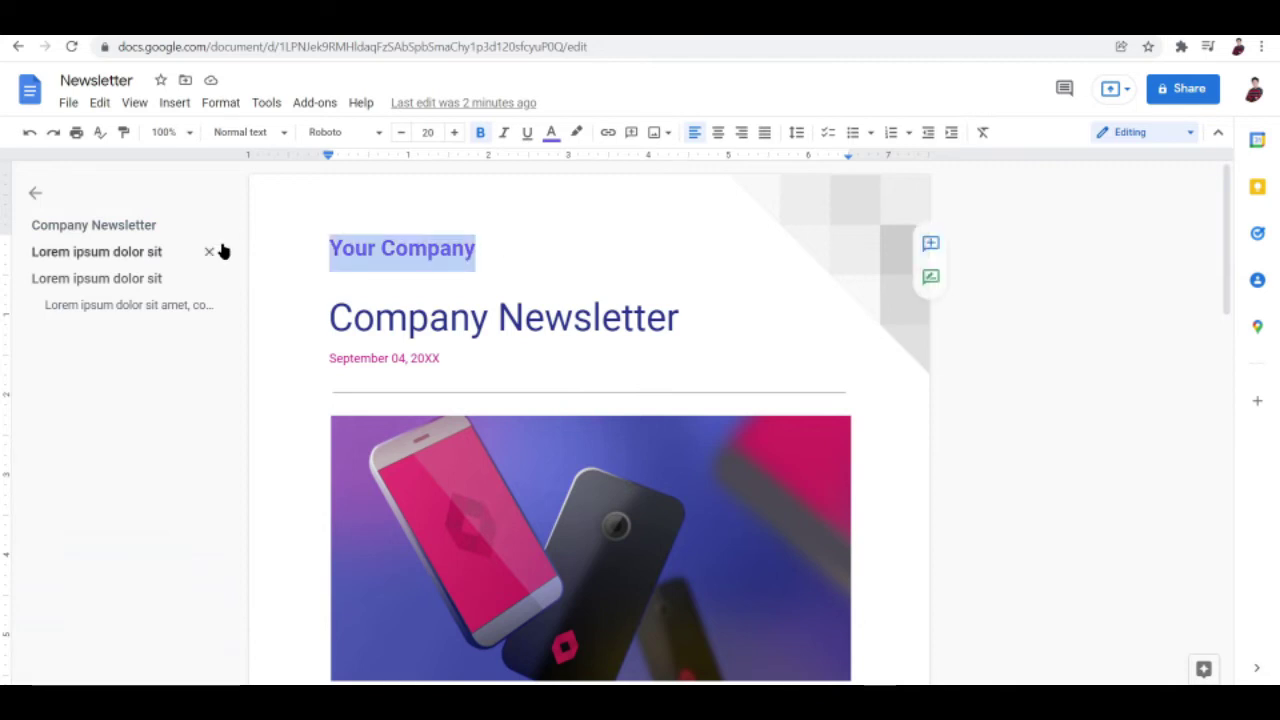
key("BackSpace")
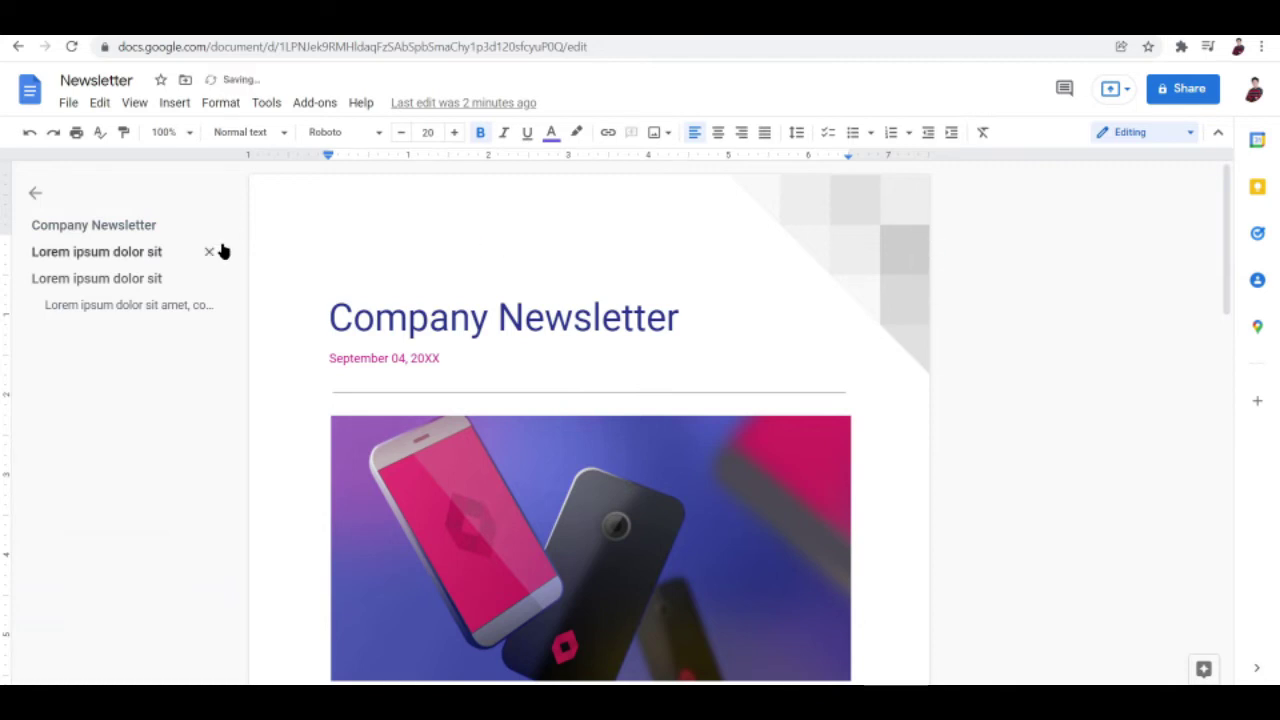
type("Blaack")
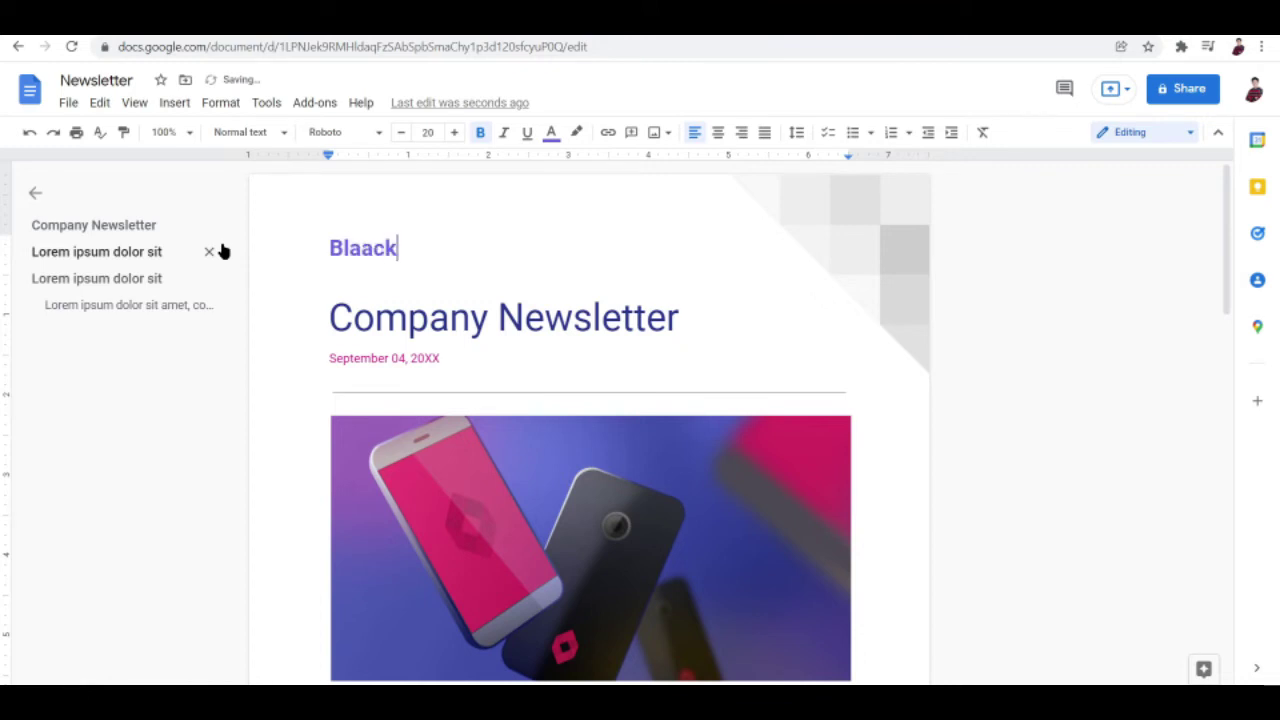
key("BackSpace")
key("BackSpace")
key("BackSpace")
type("ckparade")
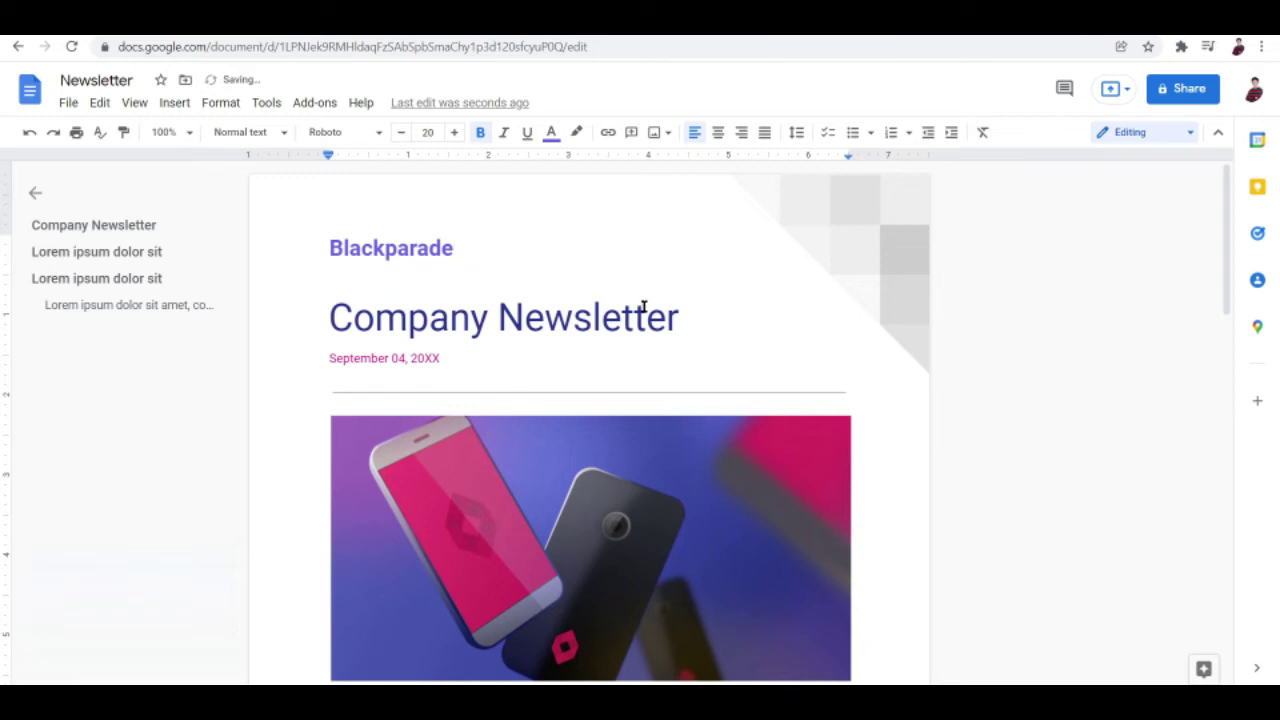
Step: Replace the Company Newsletter title with 'NEW RELEASE'
scroll(587, 330, "down", 1)
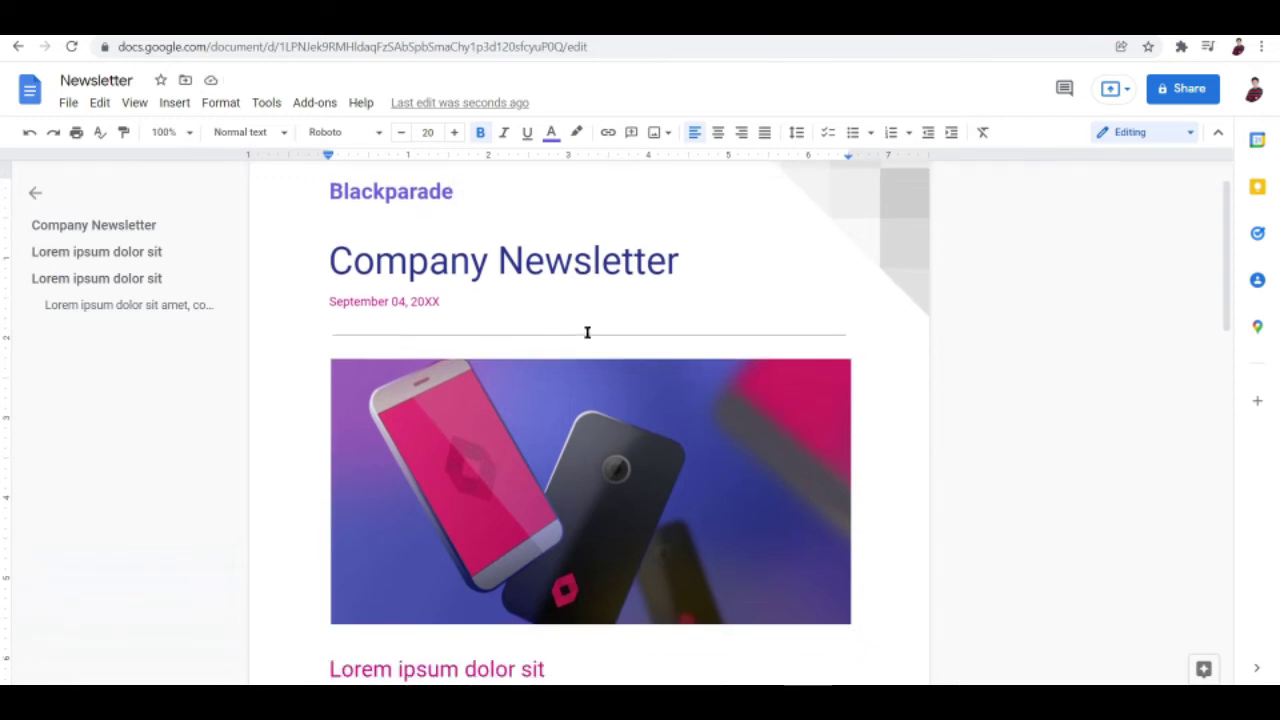
scroll(587, 332, "up", 1)
left_click(601, 300)
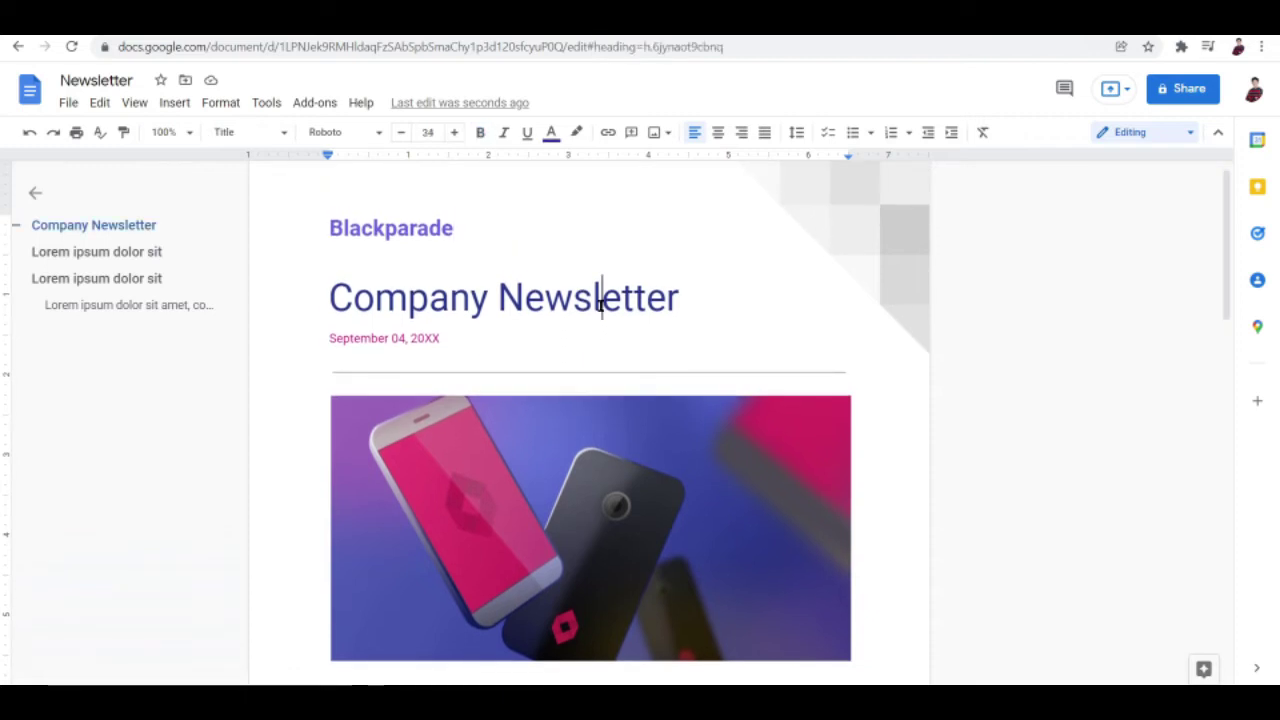
left_click(499, 297)
left_click_drag(683, 301, 329, 306)
key("BackSpace")
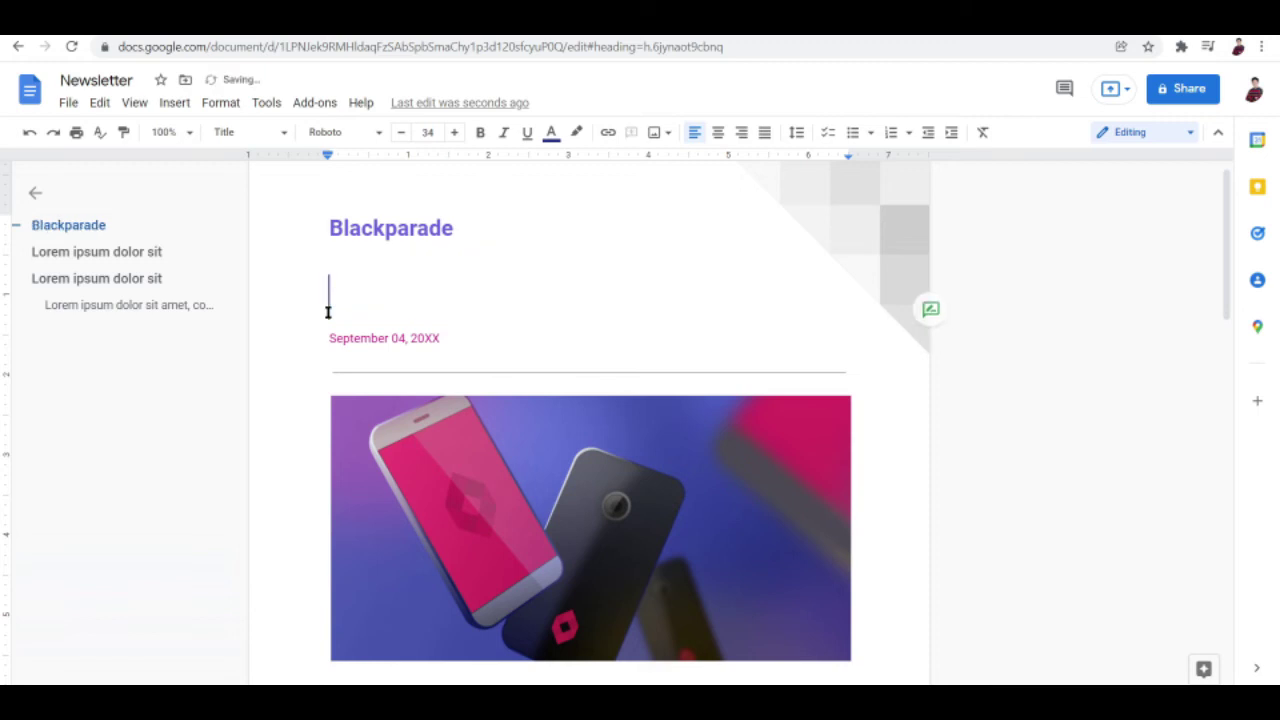
type("NEW RE")
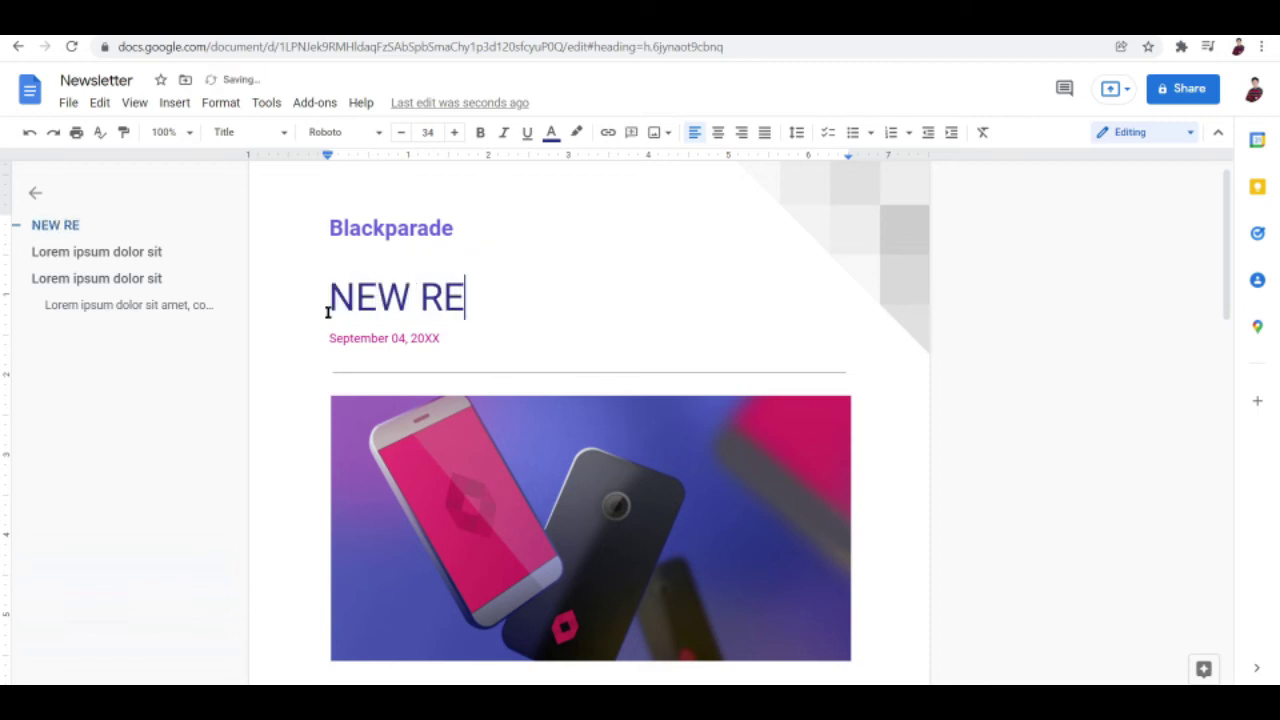
type("LEASE")
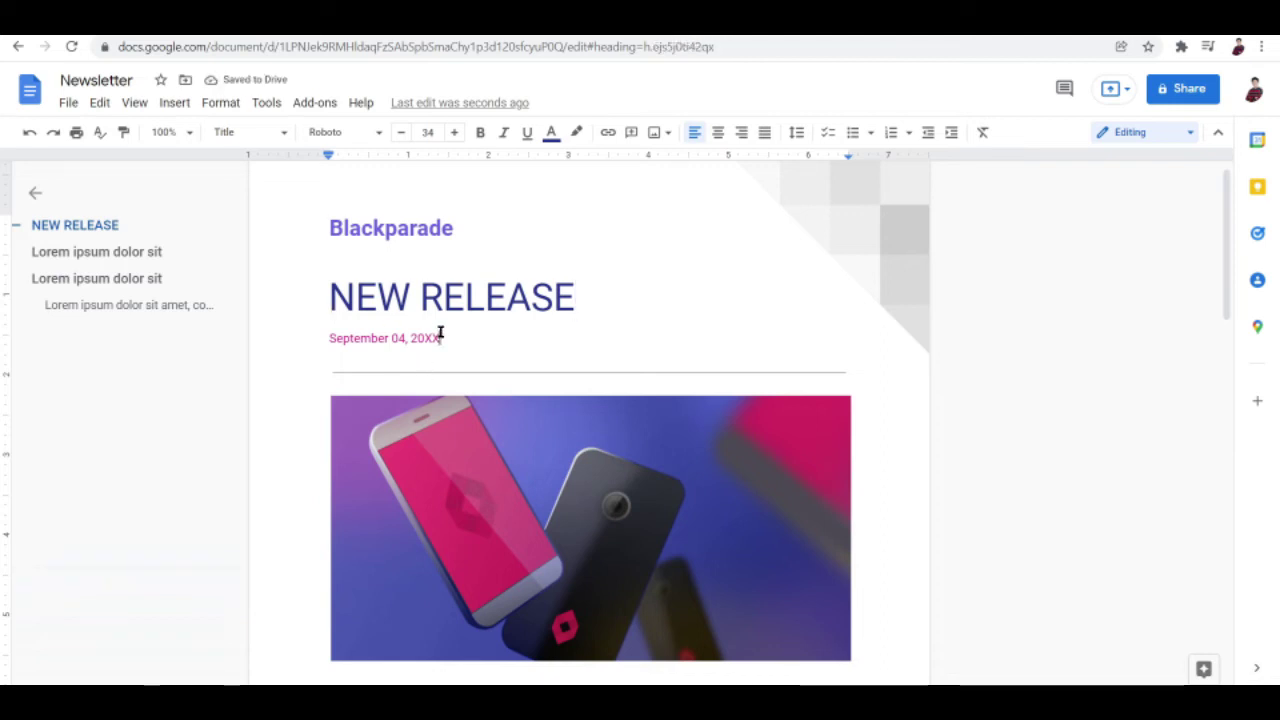
Step: Edit the date line, removing the XX from the 20XX year placeholder
left_click_drag(439, 336, 306, 341)
key("Return")
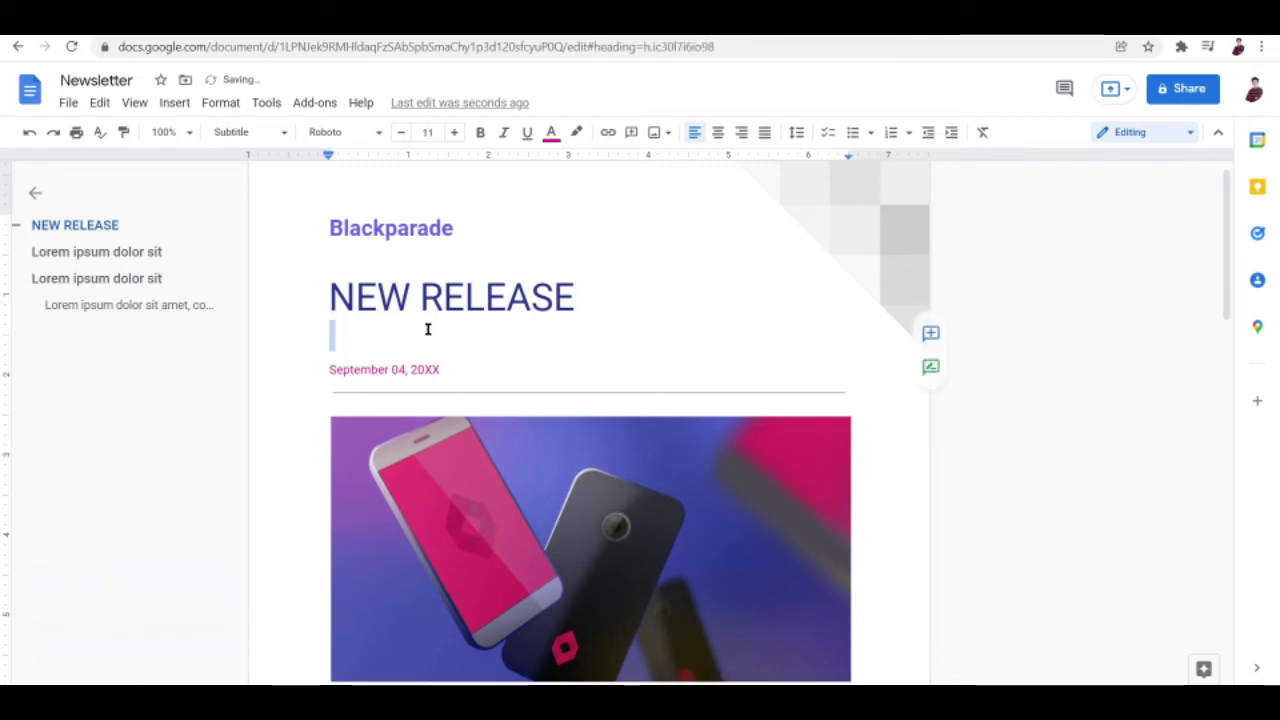
key("ctrl+z")
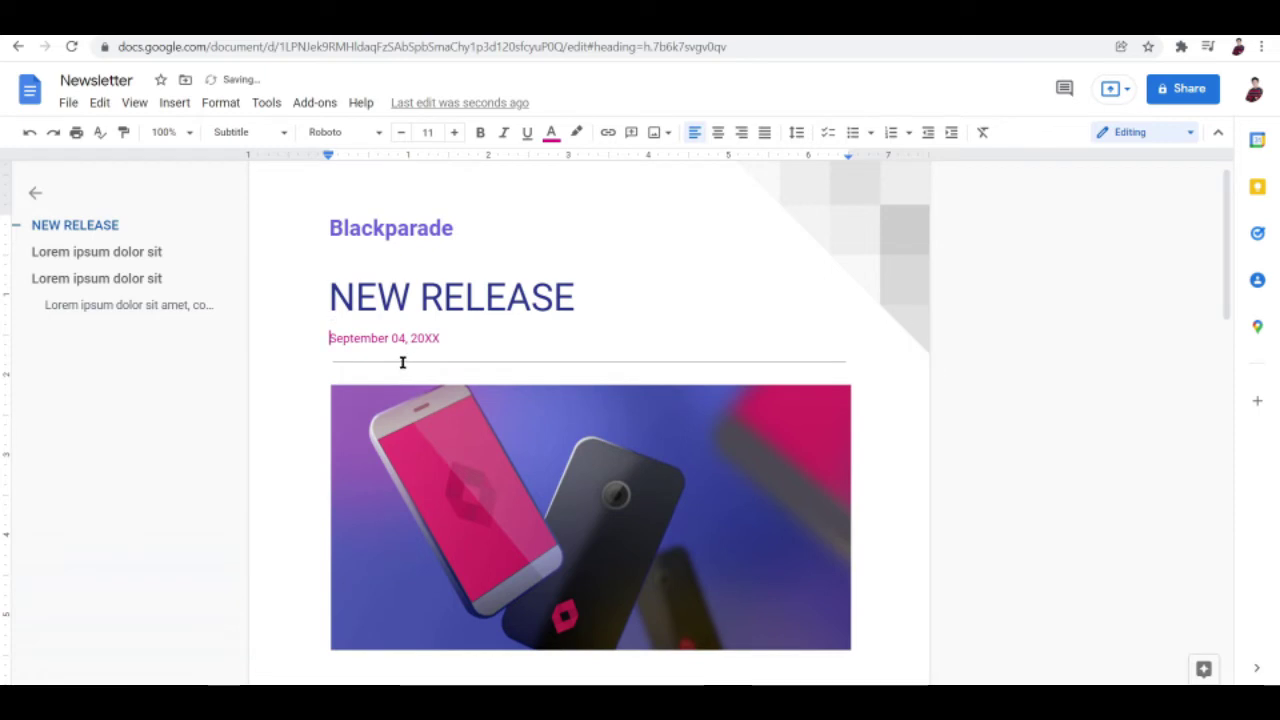
triple_click(393, 343)
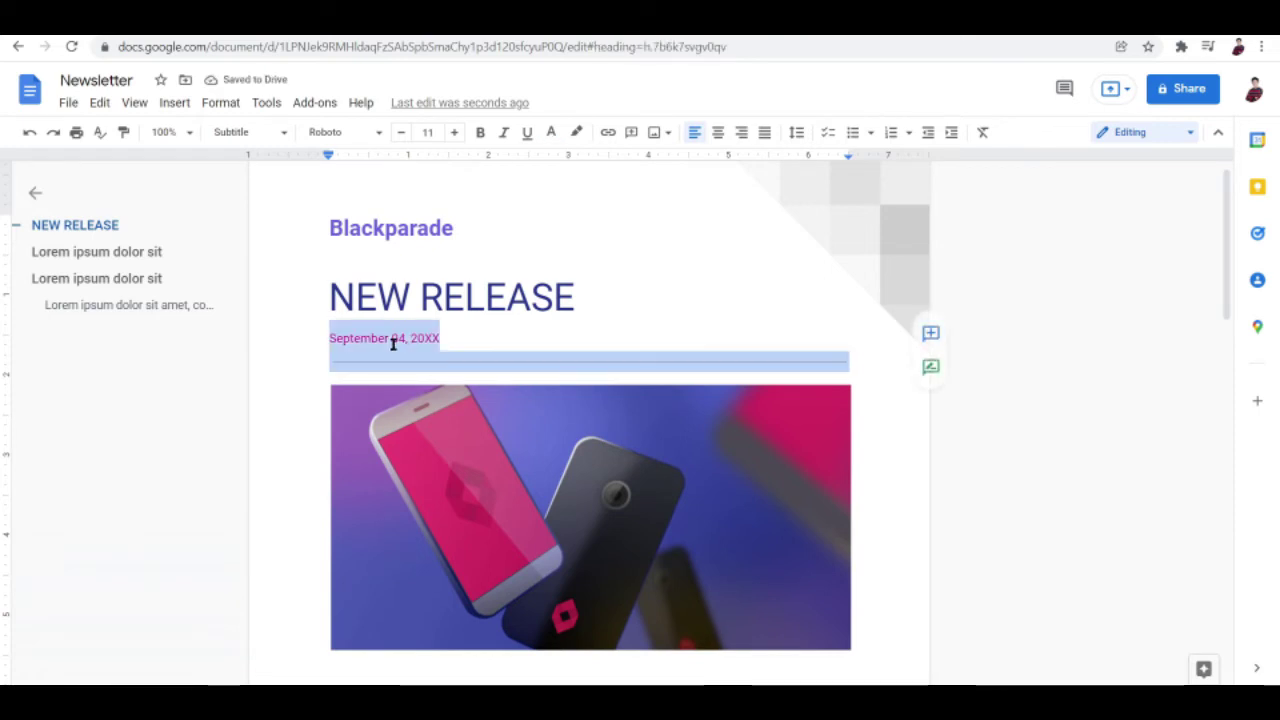
left_click(393, 343)
left_click(448, 340)
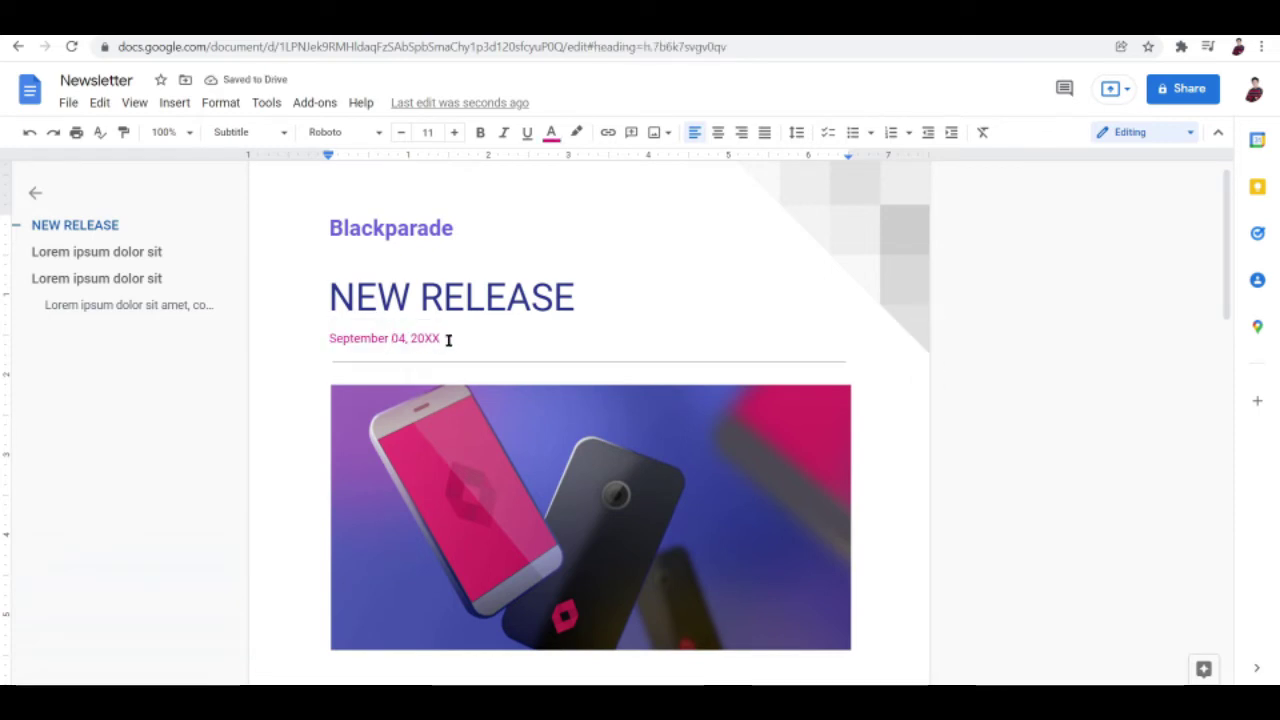
key("BackSpace")
key("BackSpace")
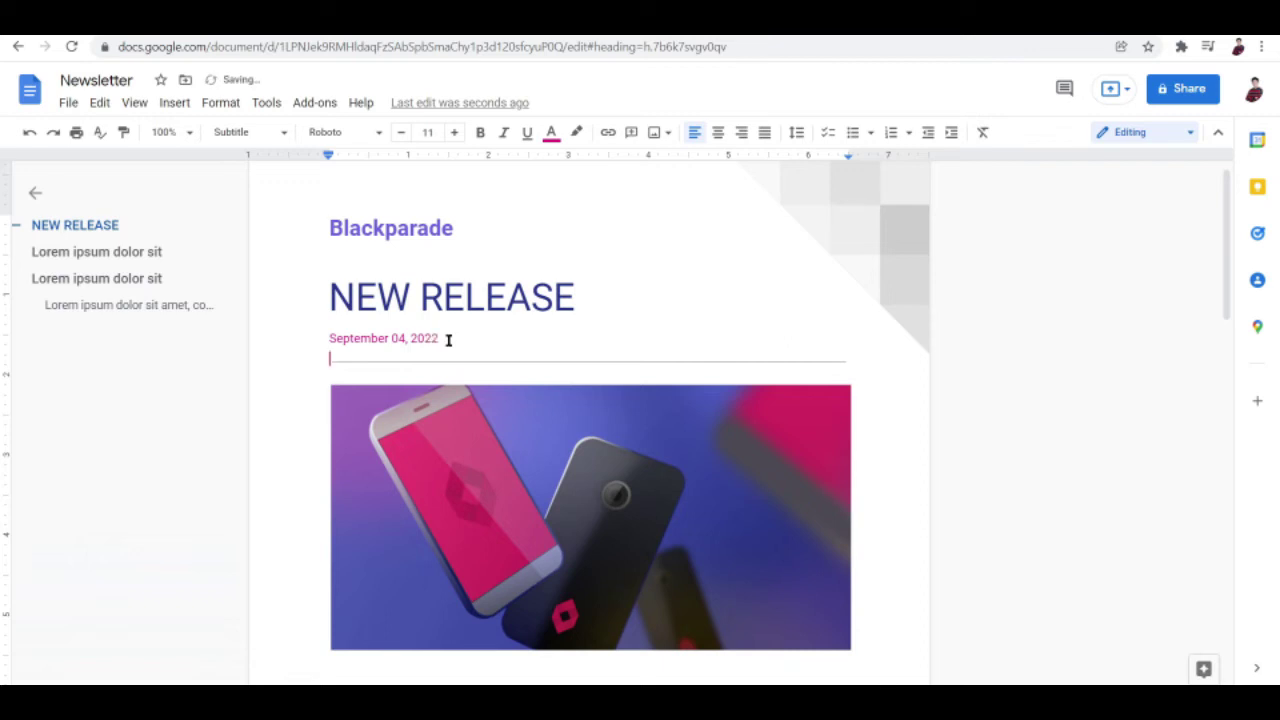
scroll(448, 340, "down", 2)
Step: Delete the template's sample phone image below the date and open Insert's Image submenu
left_click(542, 315)
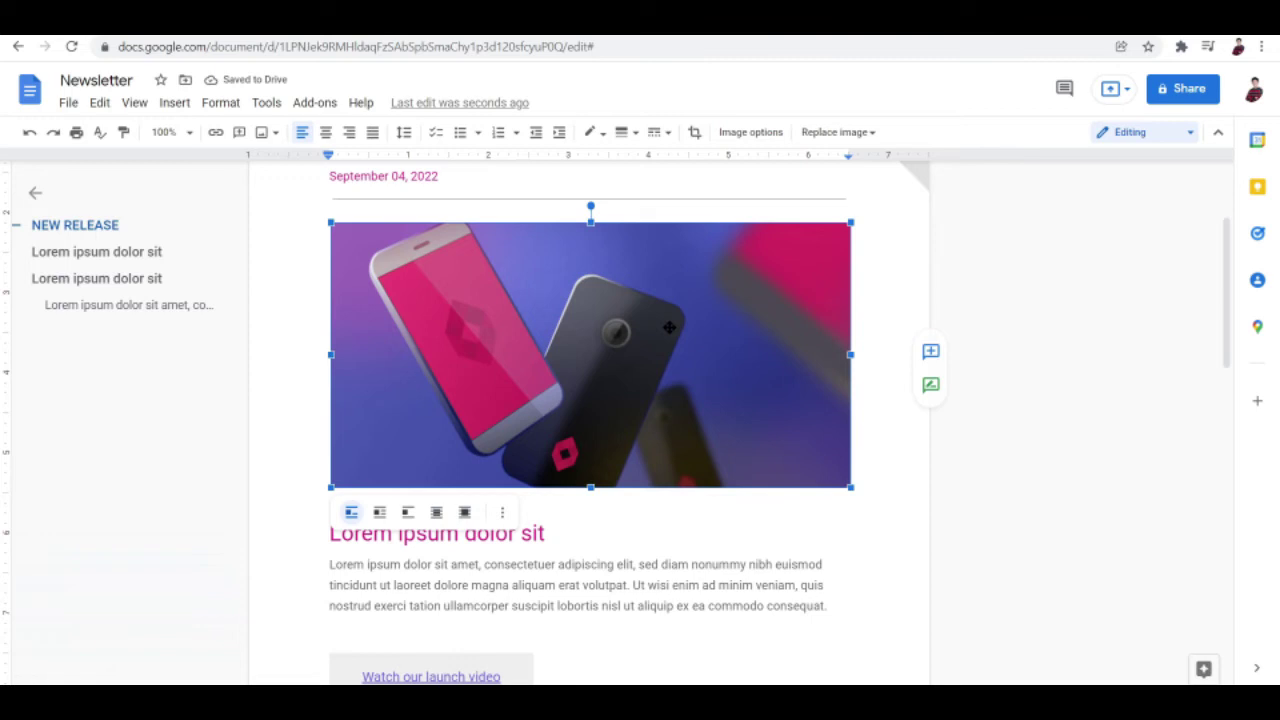
left_click(502, 513)
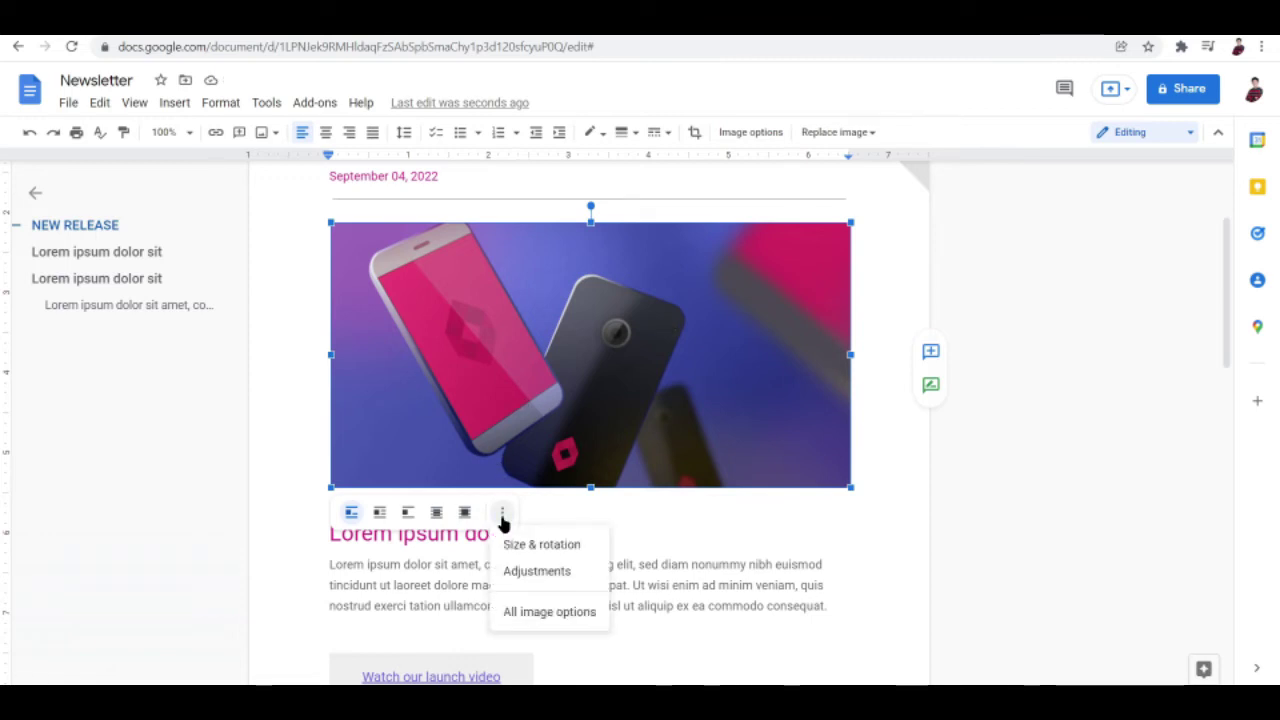
left_click(569, 616)
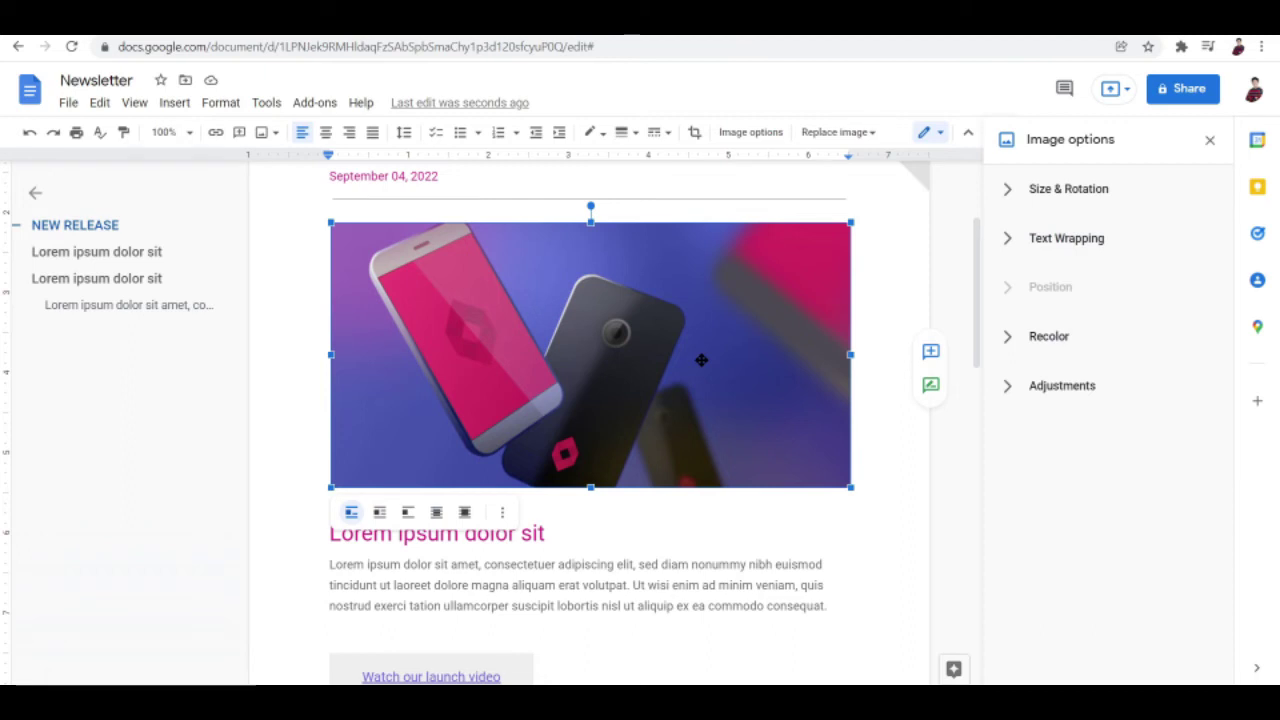
left_click(894, 317)
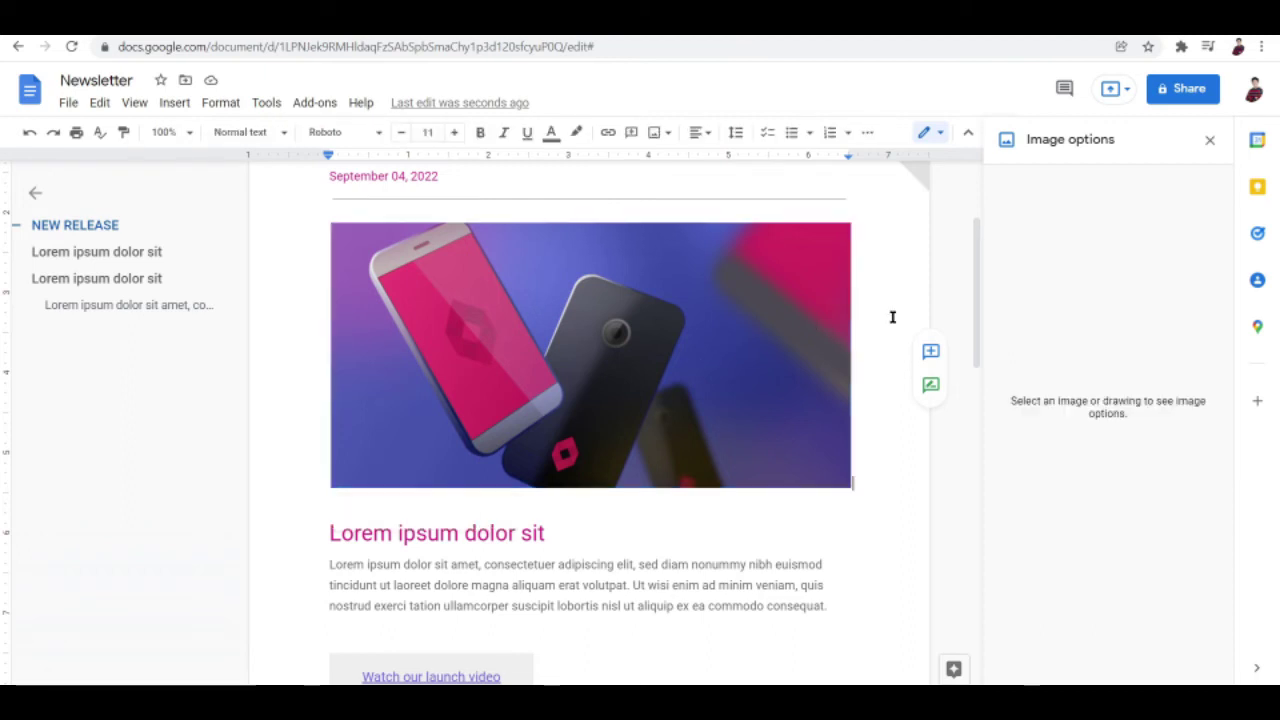
left_click(632, 283)
key("Delete")
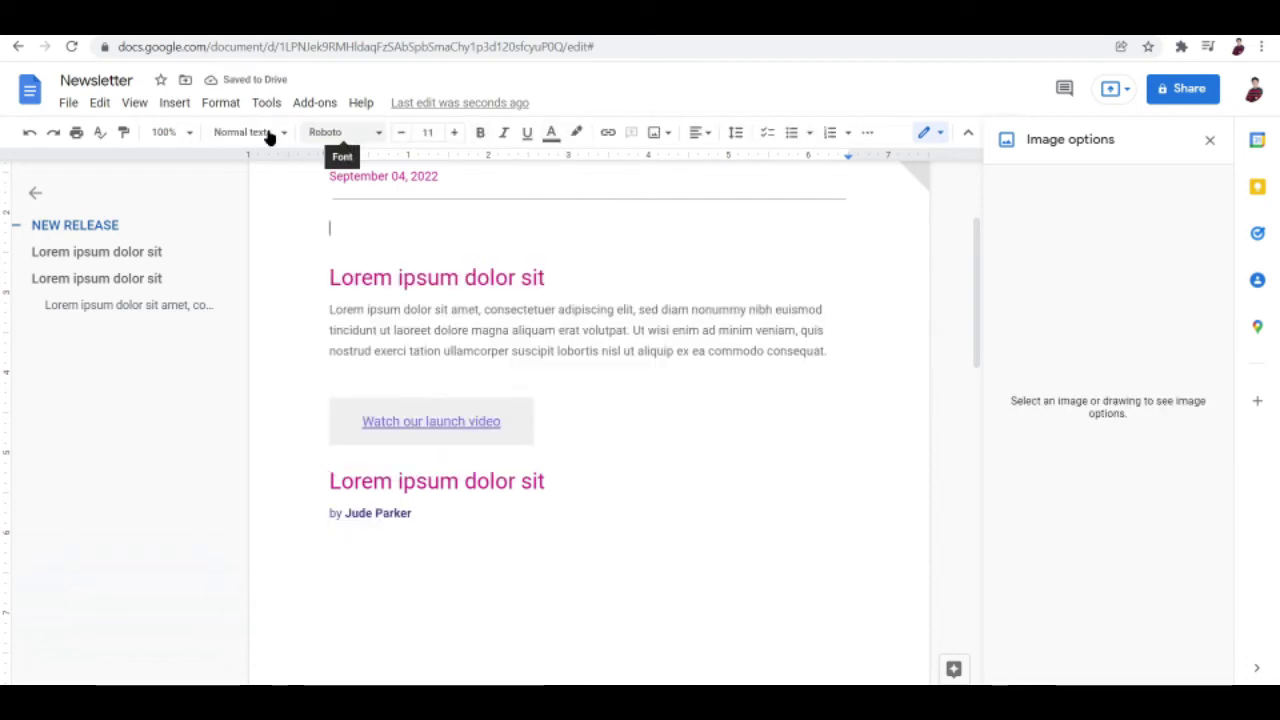
left_click(165, 105)
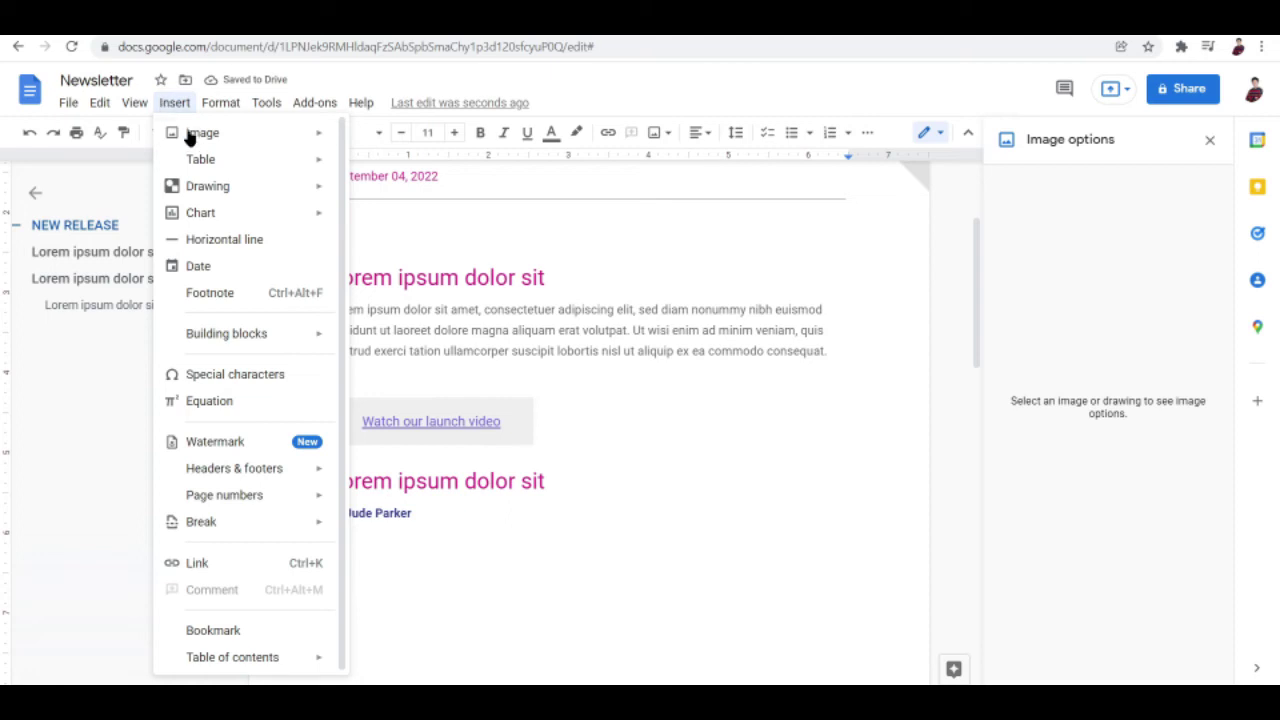
mouse_move(190, 140)
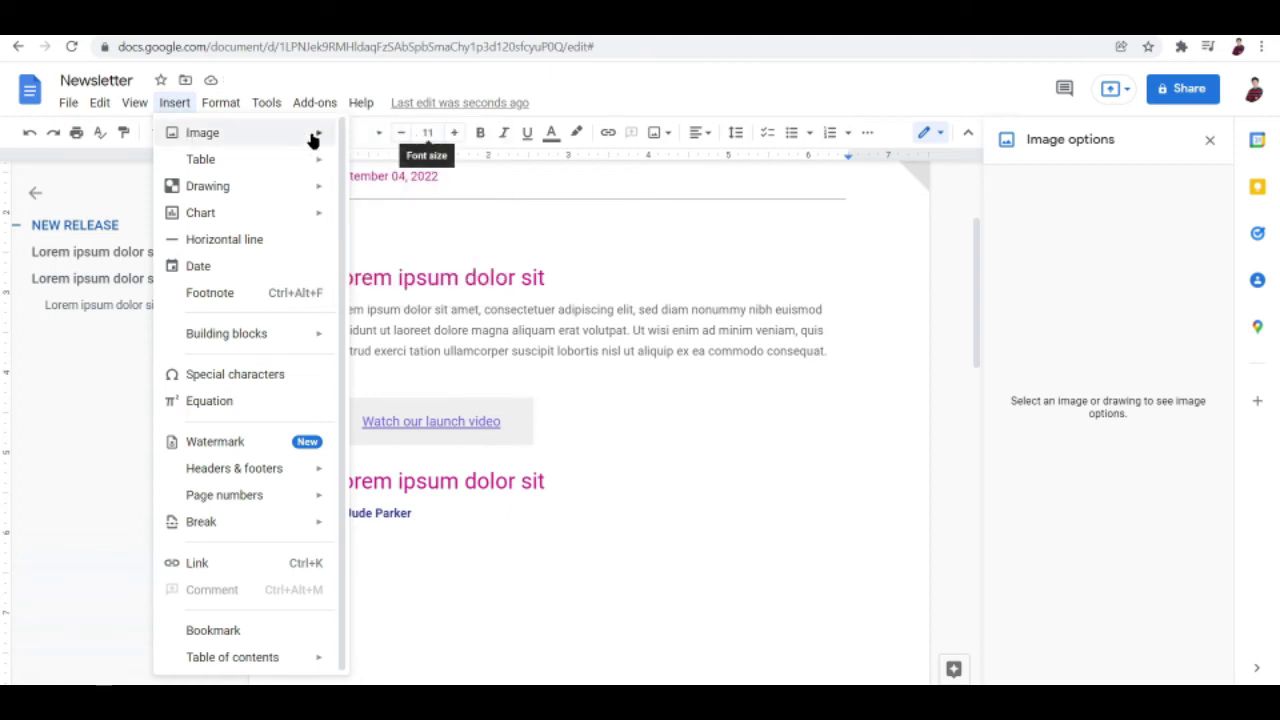
Step: Upload the hooded-black-jacket photo from Downloads > Portfolio into the newsletter
left_click(366, 138)
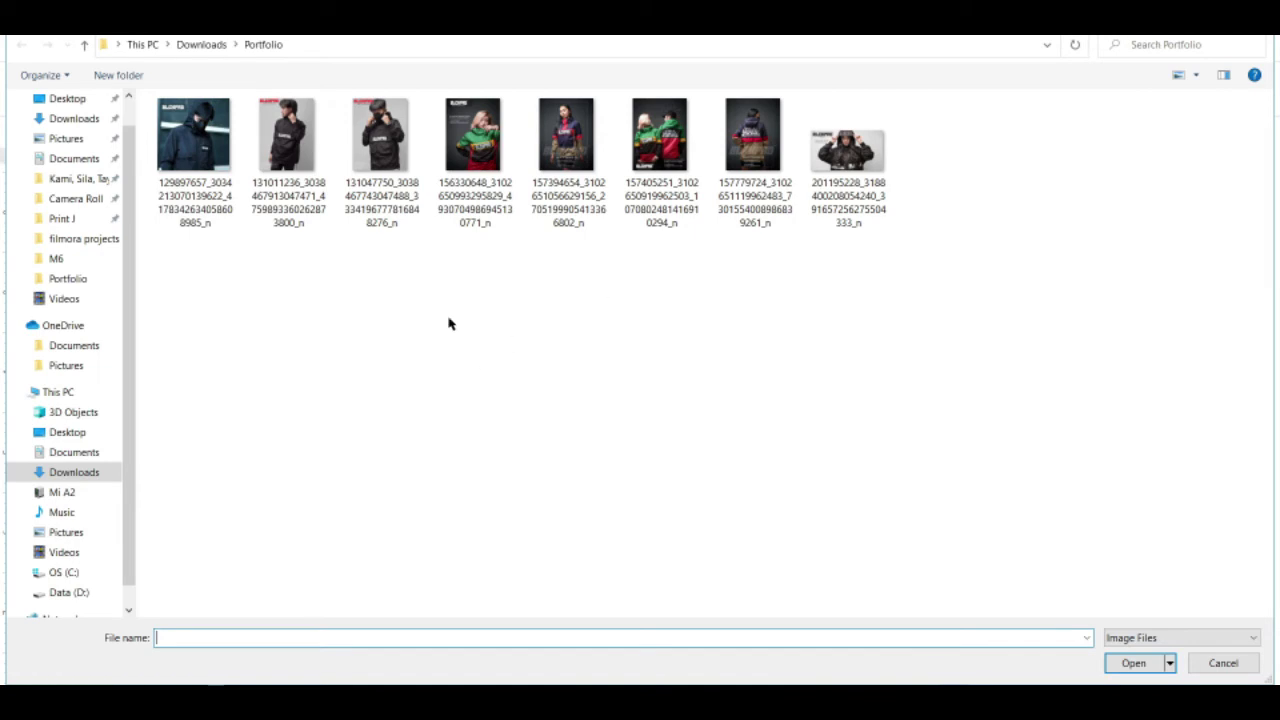
double_click(829, 194)
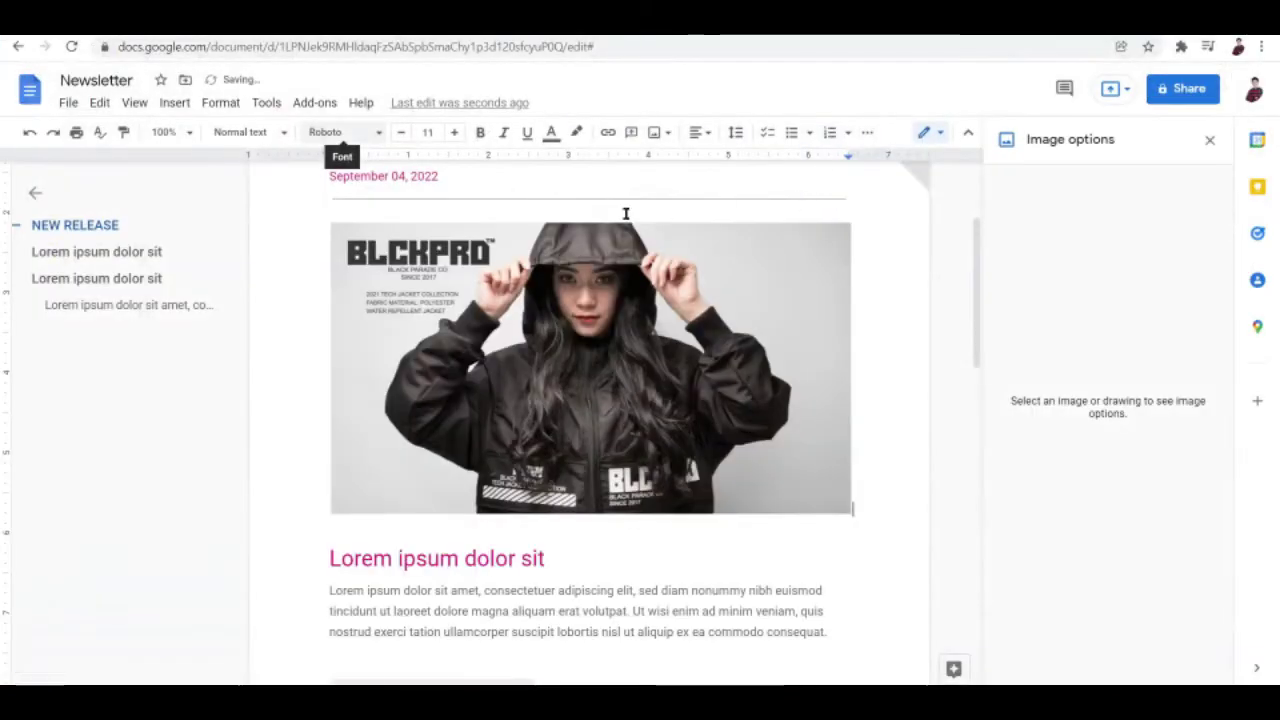
Step: Delete the 'Lorem ipsum dolor sit' heading text beneath the new photo
scroll(736, 392, "down", 1)
scroll(736, 392, "up", 3)
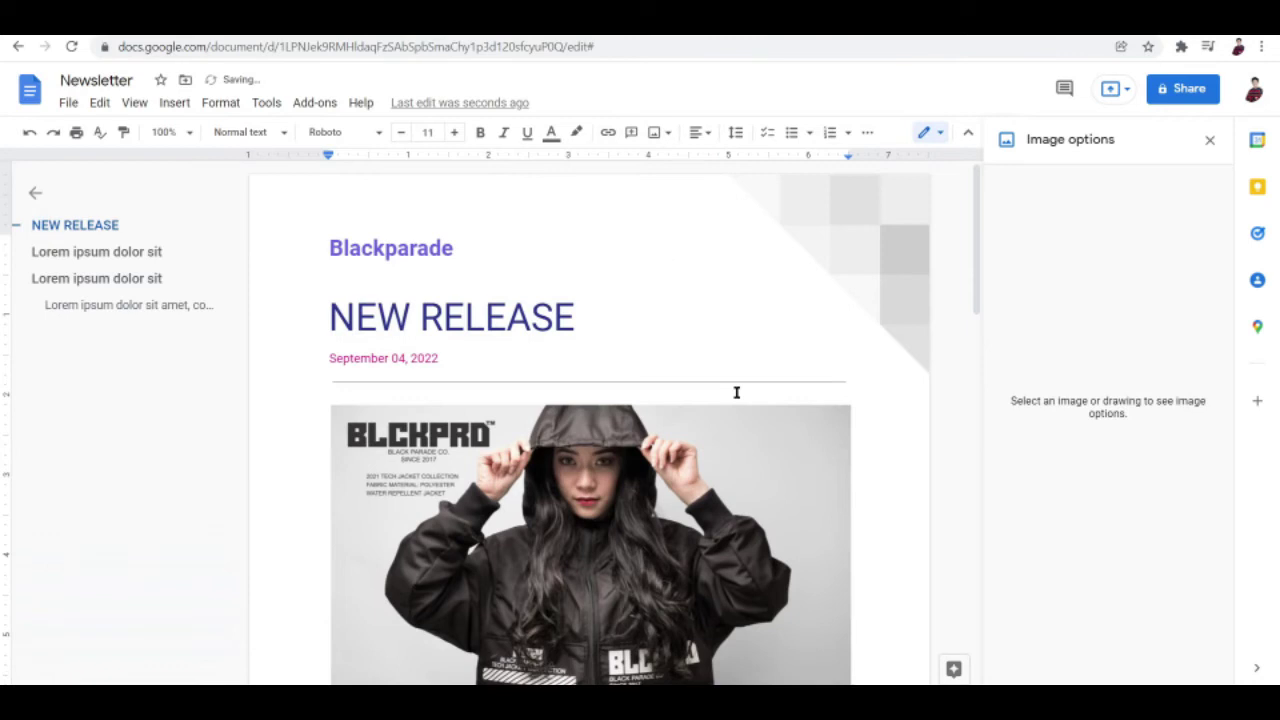
scroll(736, 392, "down", 2)
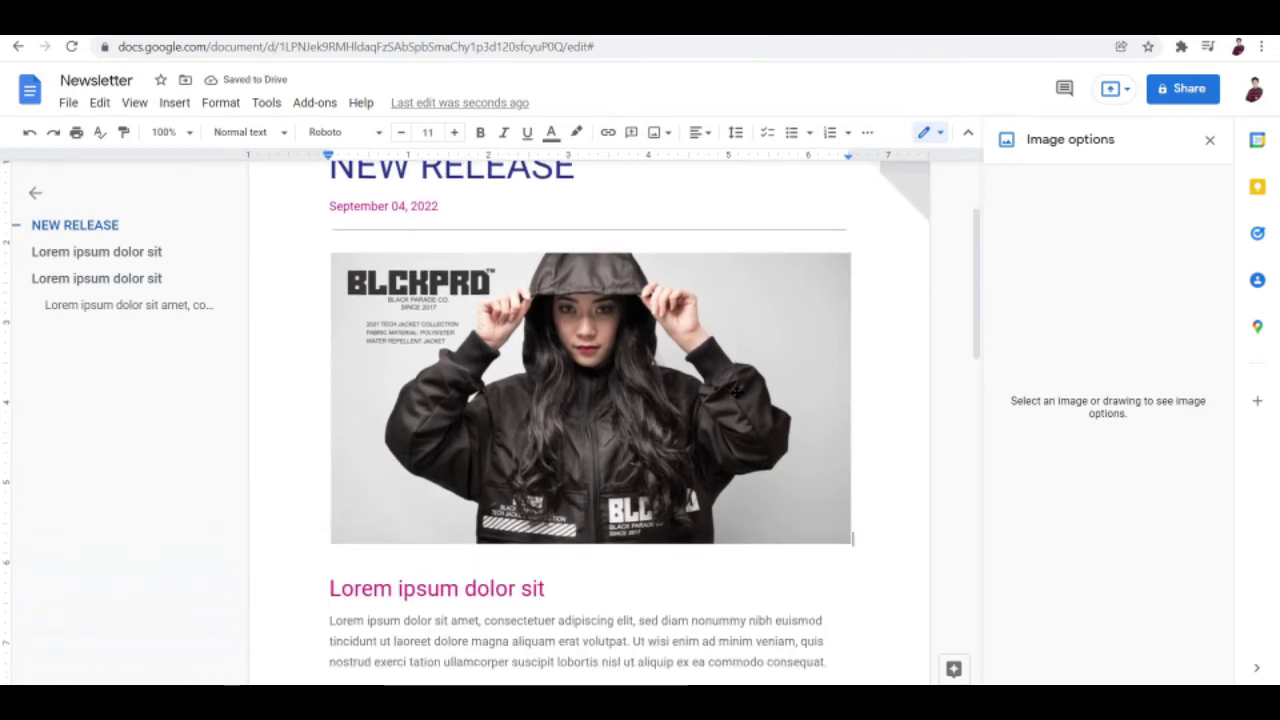
scroll(669, 366, "down", 2)
left_click(508, 405)
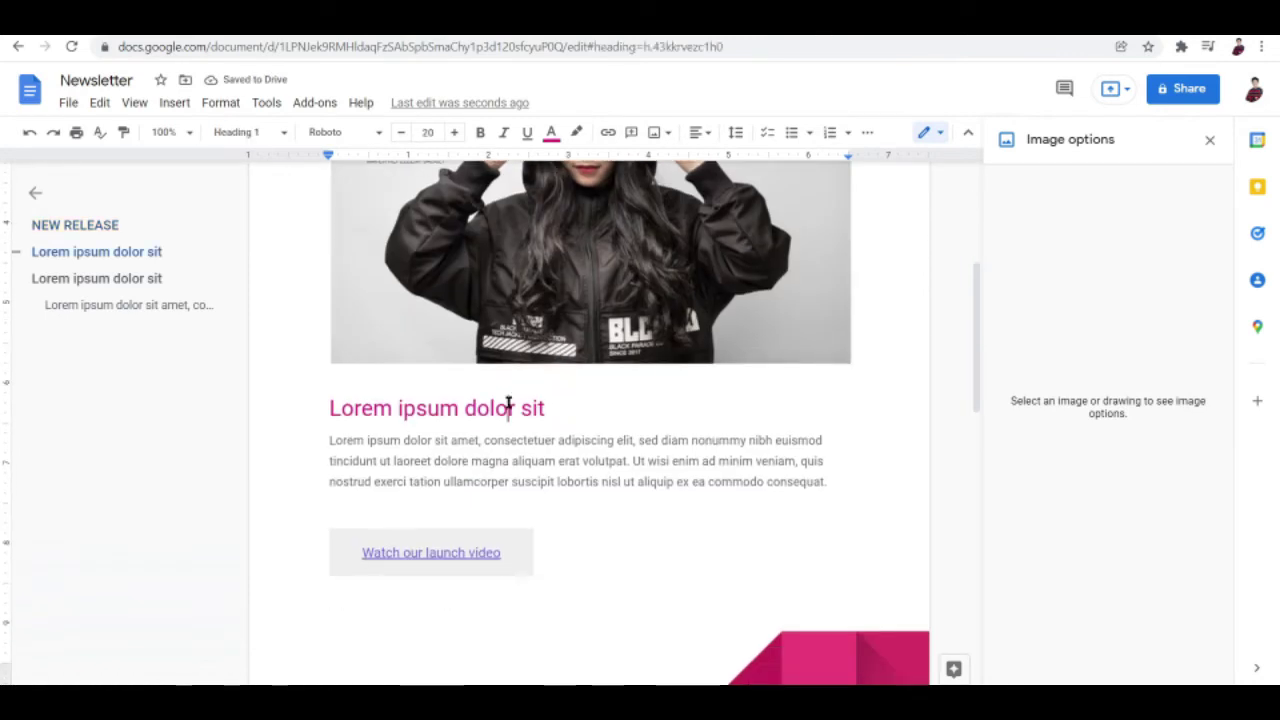
left_click_drag(546, 408, 309, 394)
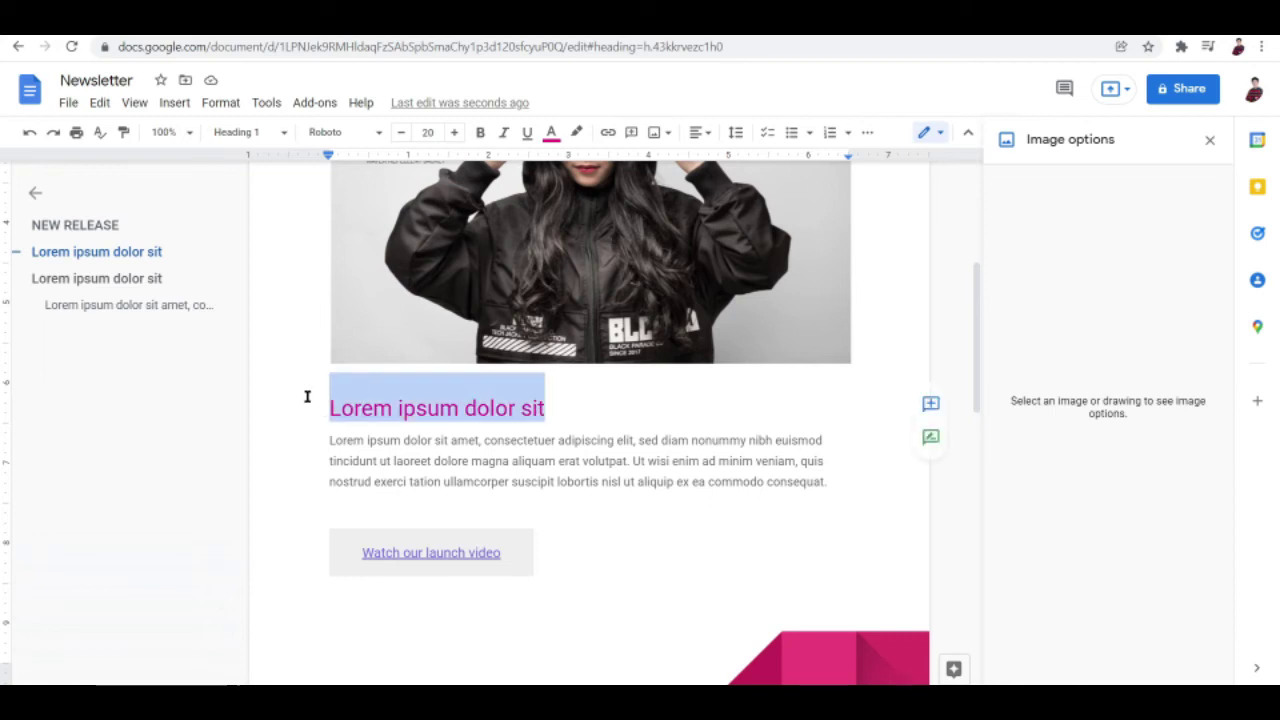
key("BackSpace")
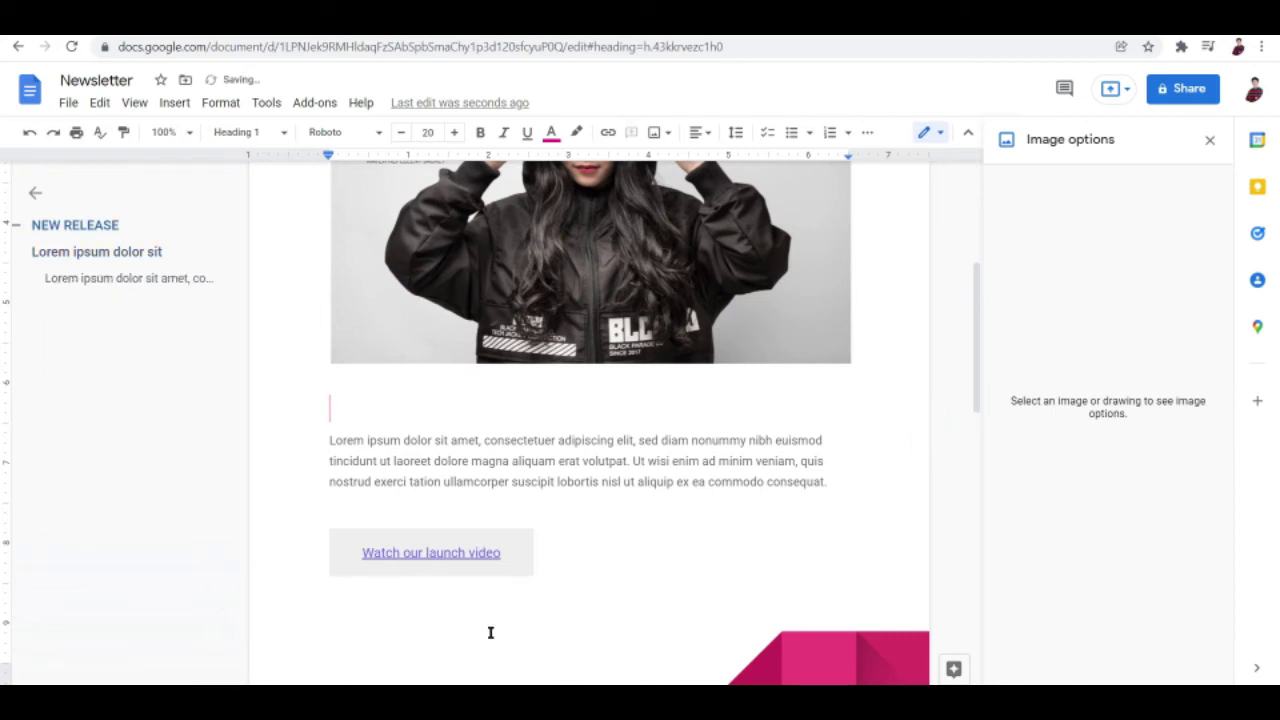
Step: Select the 'With revolutionary materials…' sentence in the portfolio texts note, then return to the empty heading line
mouse_move(347, 700)
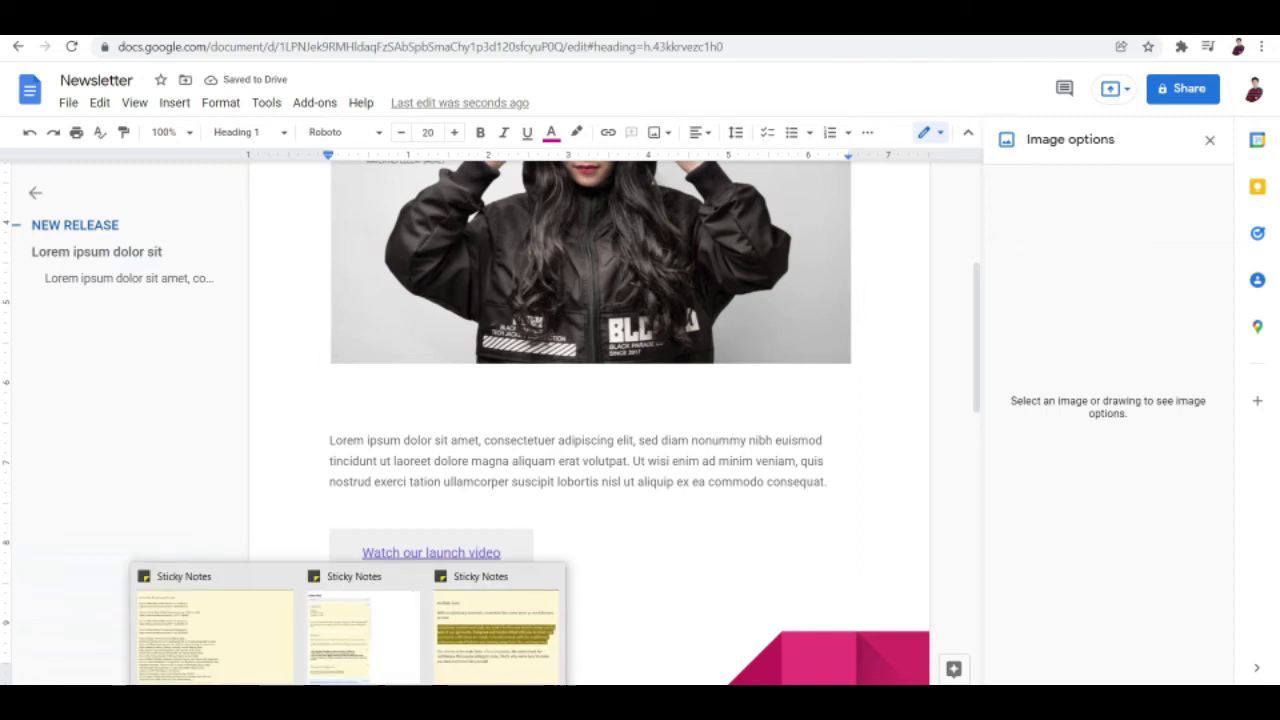
left_click(500, 612)
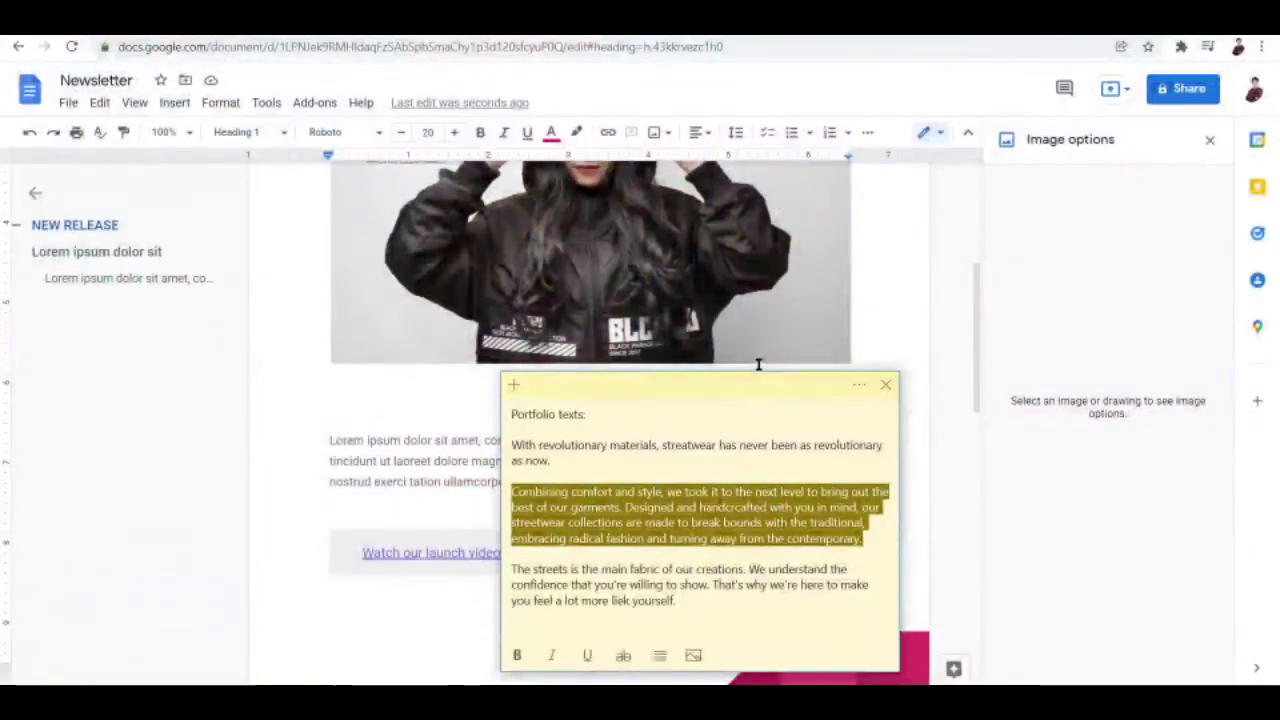
left_click_drag(750, 389, 766, 163)
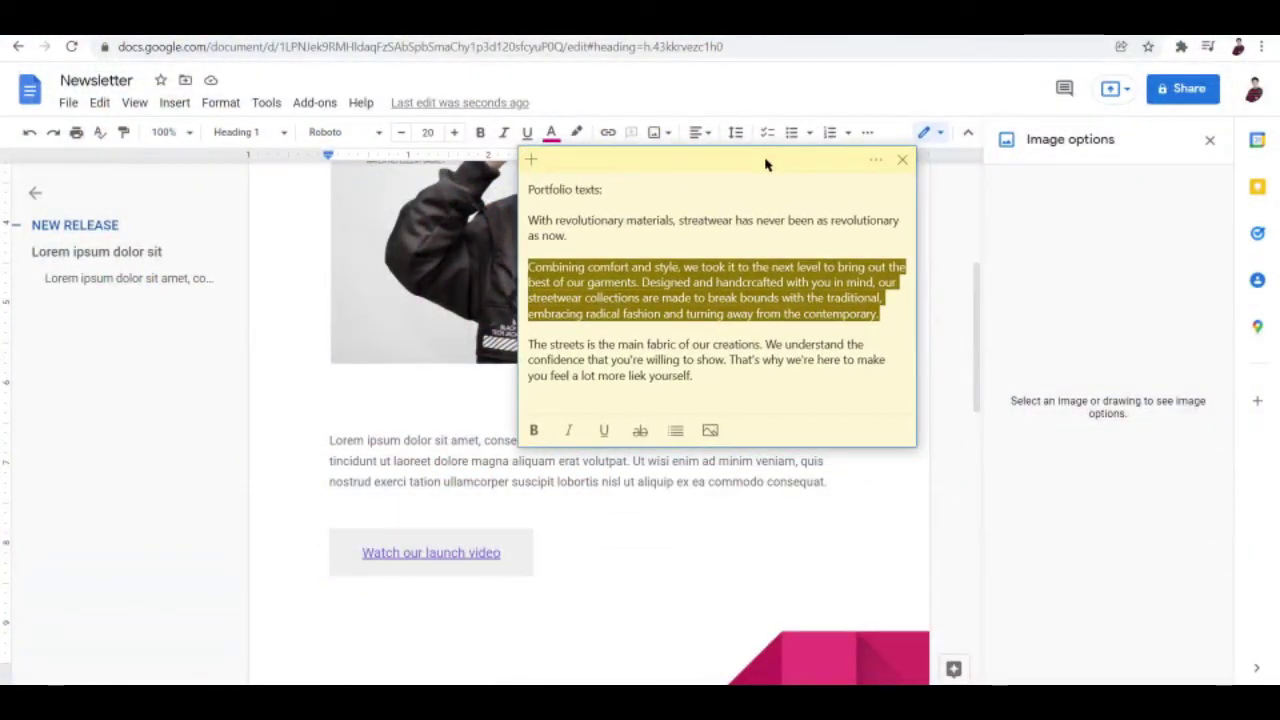
left_click(660, 297)
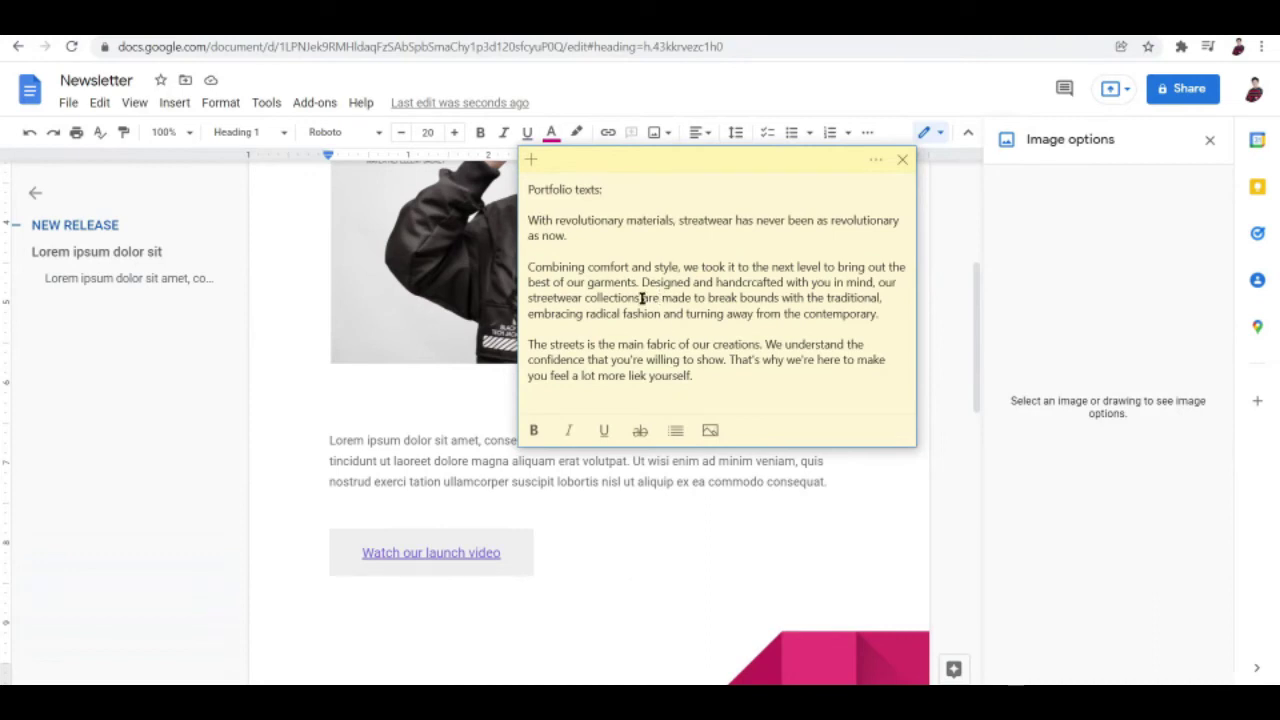
left_click(564, 251)
double_click(552, 236)
left_click(568, 236)
left_click_drag(571, 236, 526, 222)
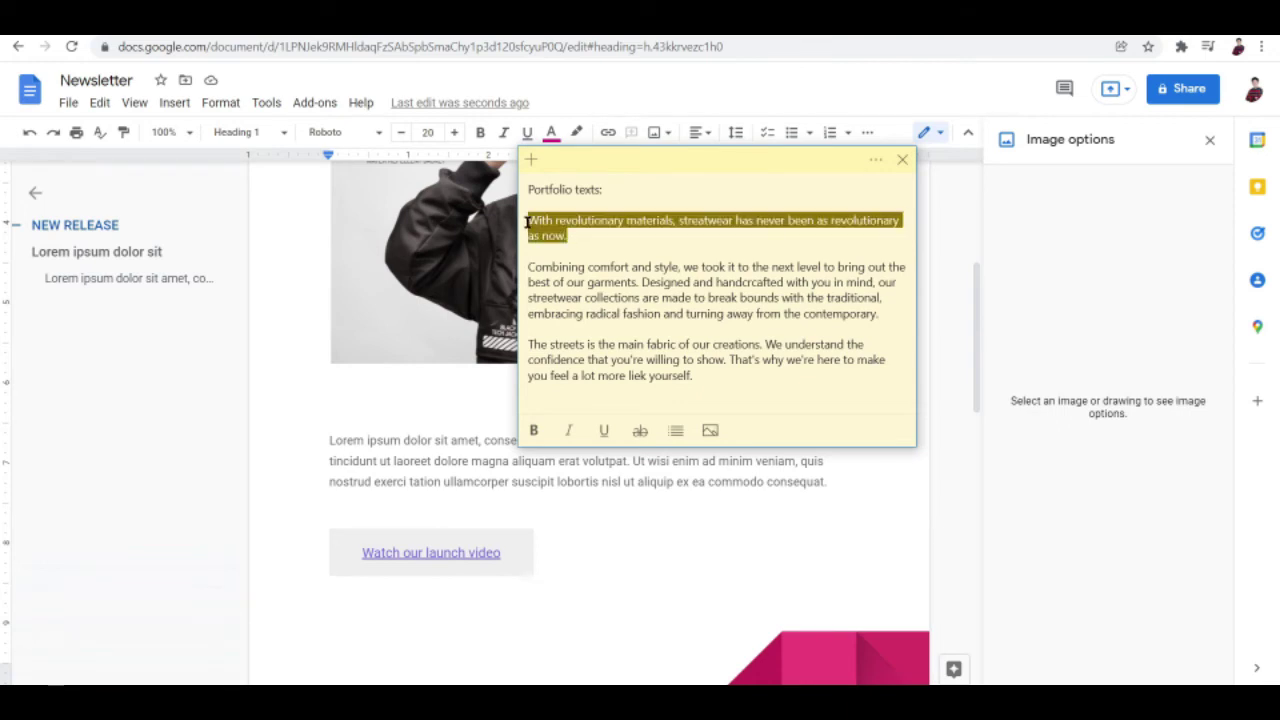
left_click(363, 389)
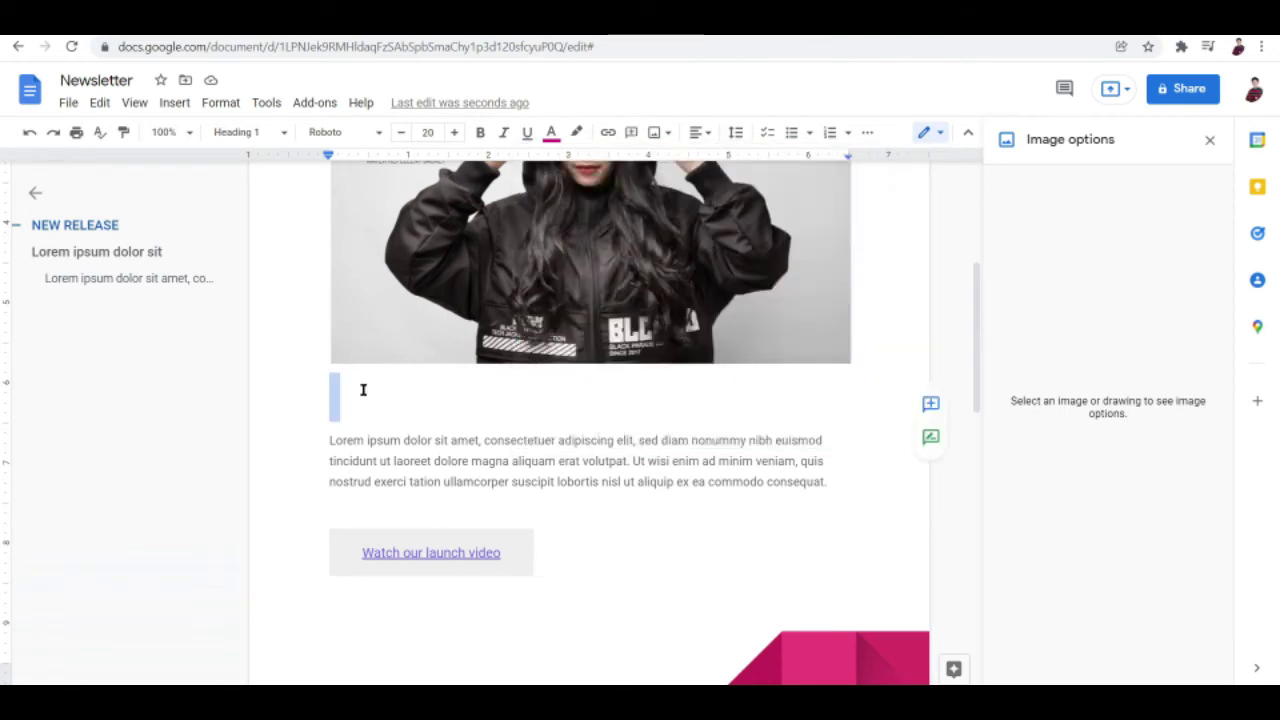
Step: Paste the revolutionary-materials sentence as the heading below the photo
type("With revolutionary materials, streatwear has never been as revolutionary as now.")
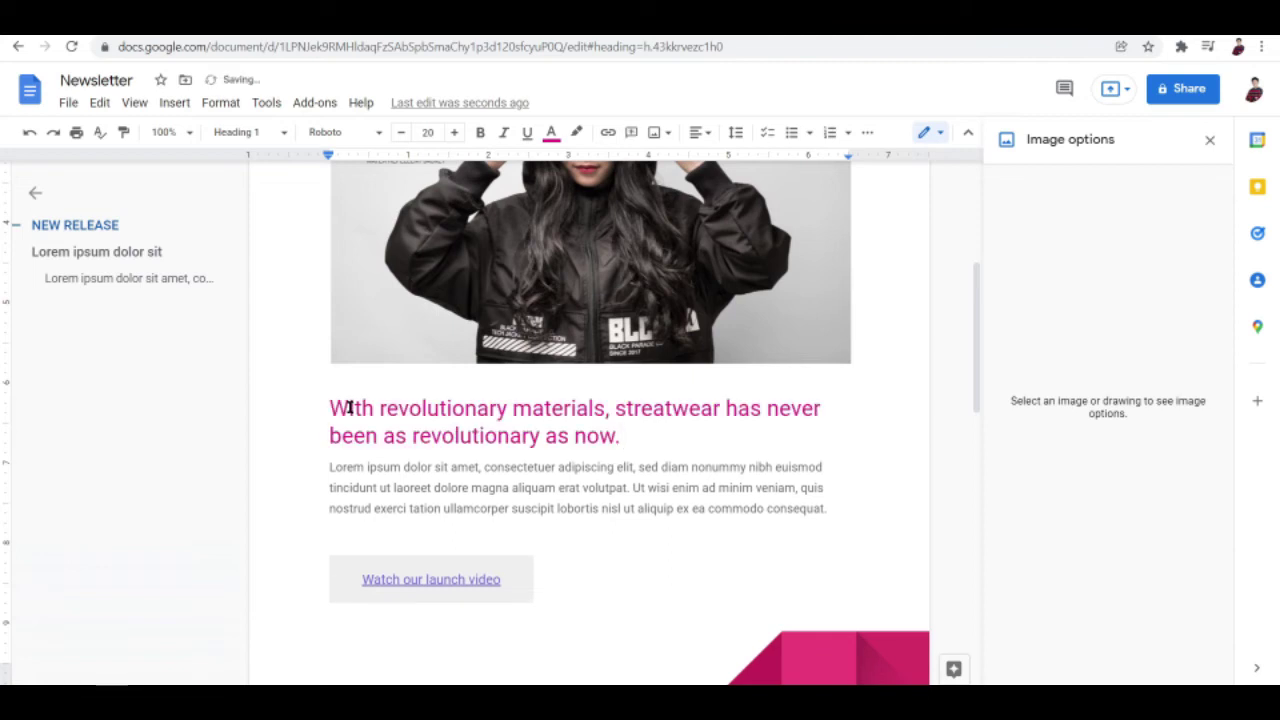
left_click(828, 508)
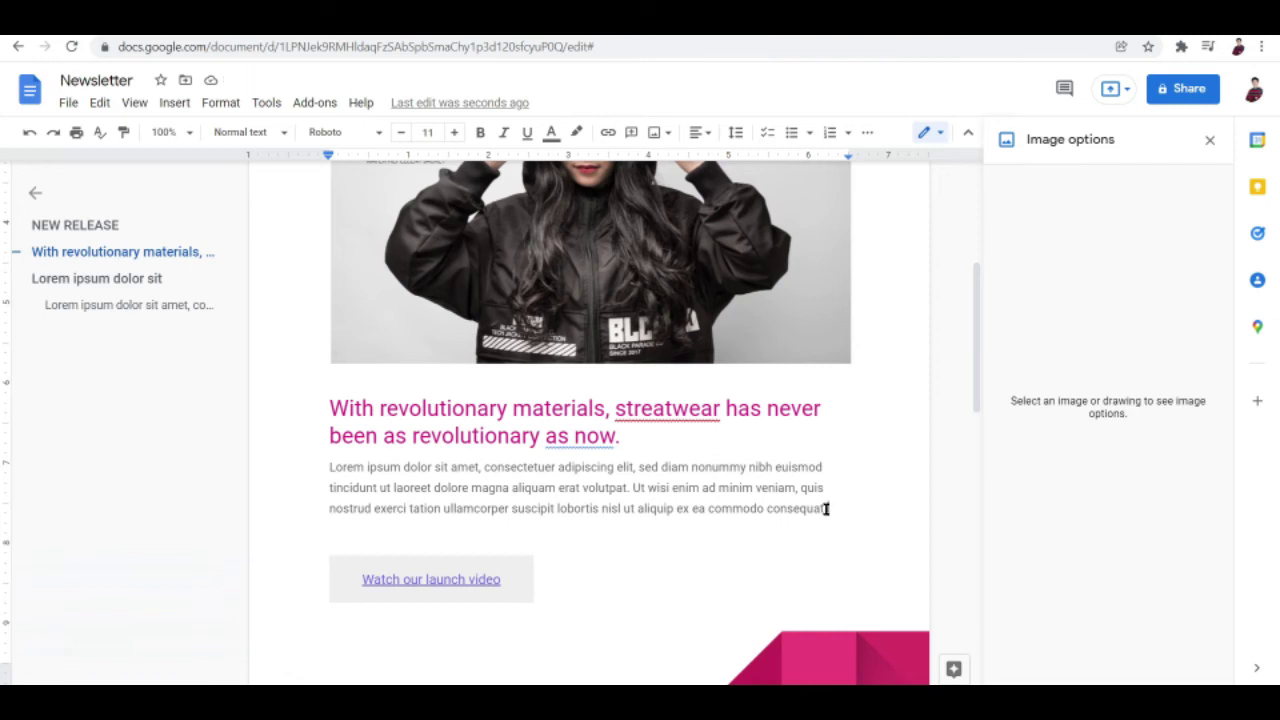
Step: Replace the Lorem ipsum body paragraph with the note's 'Combining comfort and style' paragraph
triple_click(808, 500)
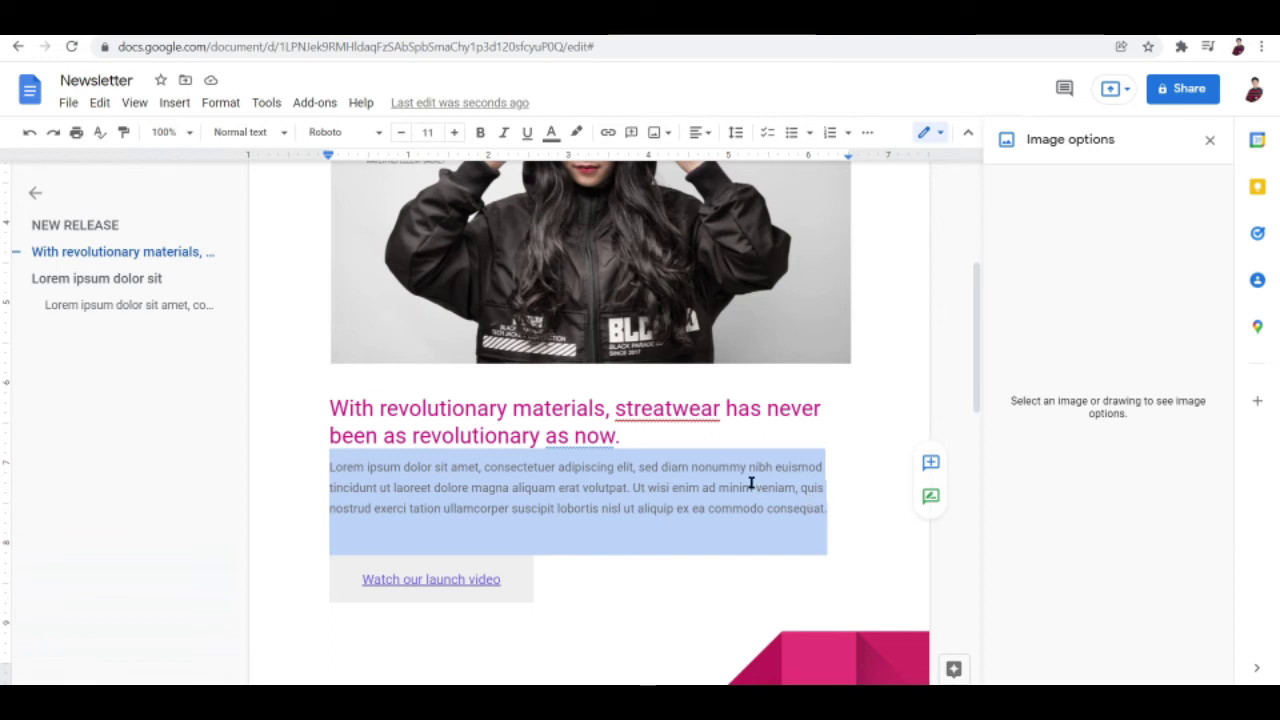
key("Delete")
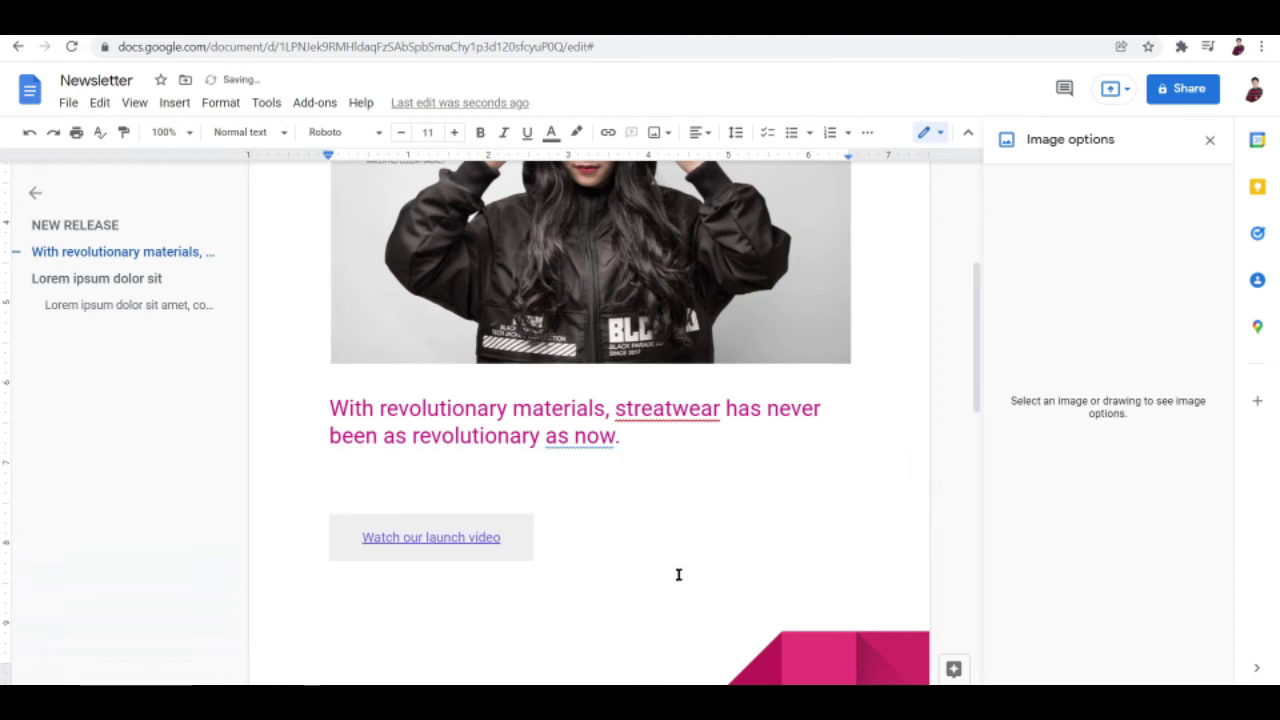
mouse_move(176, 685)
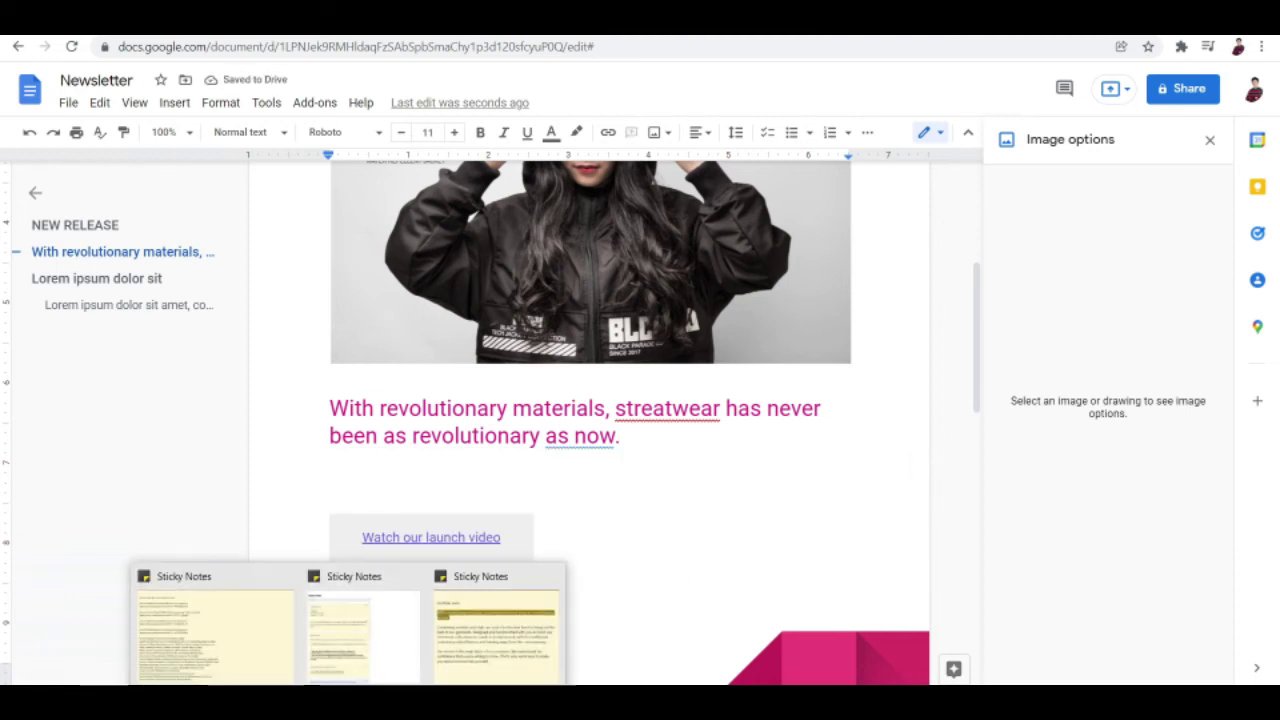
left_click(467, 620)
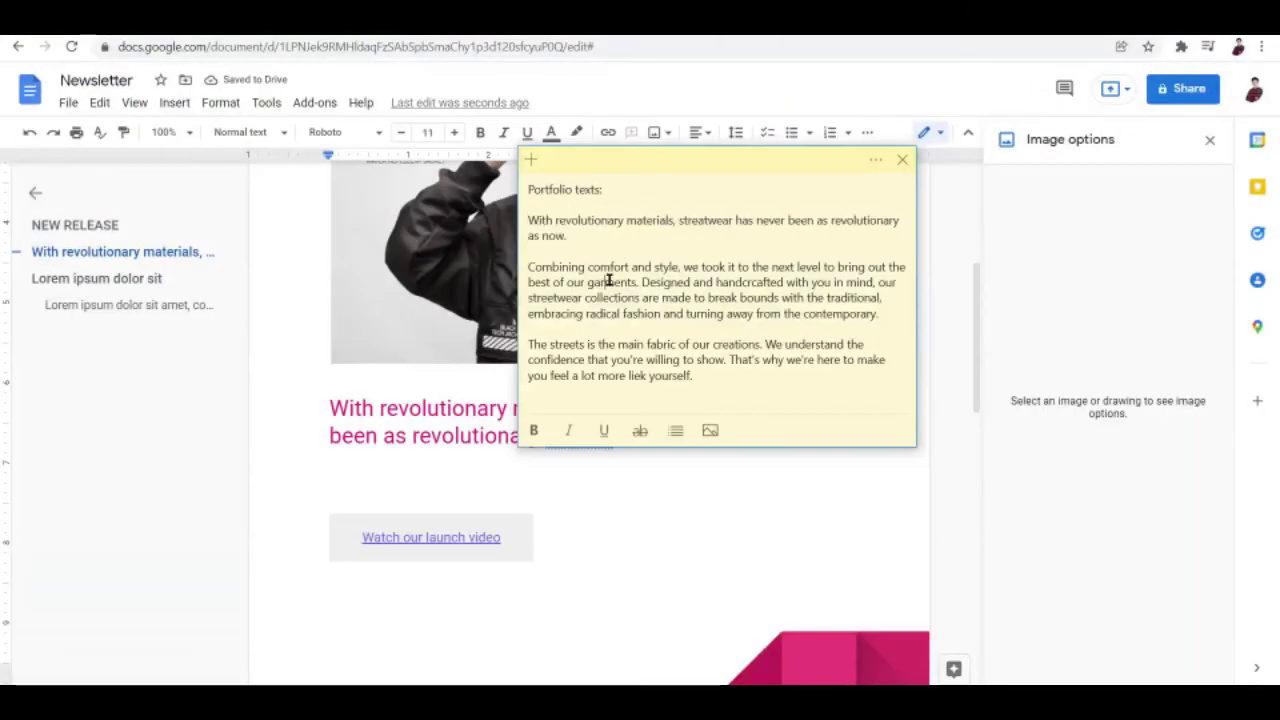
triple_click(608, 280)
key("ctrl+c")
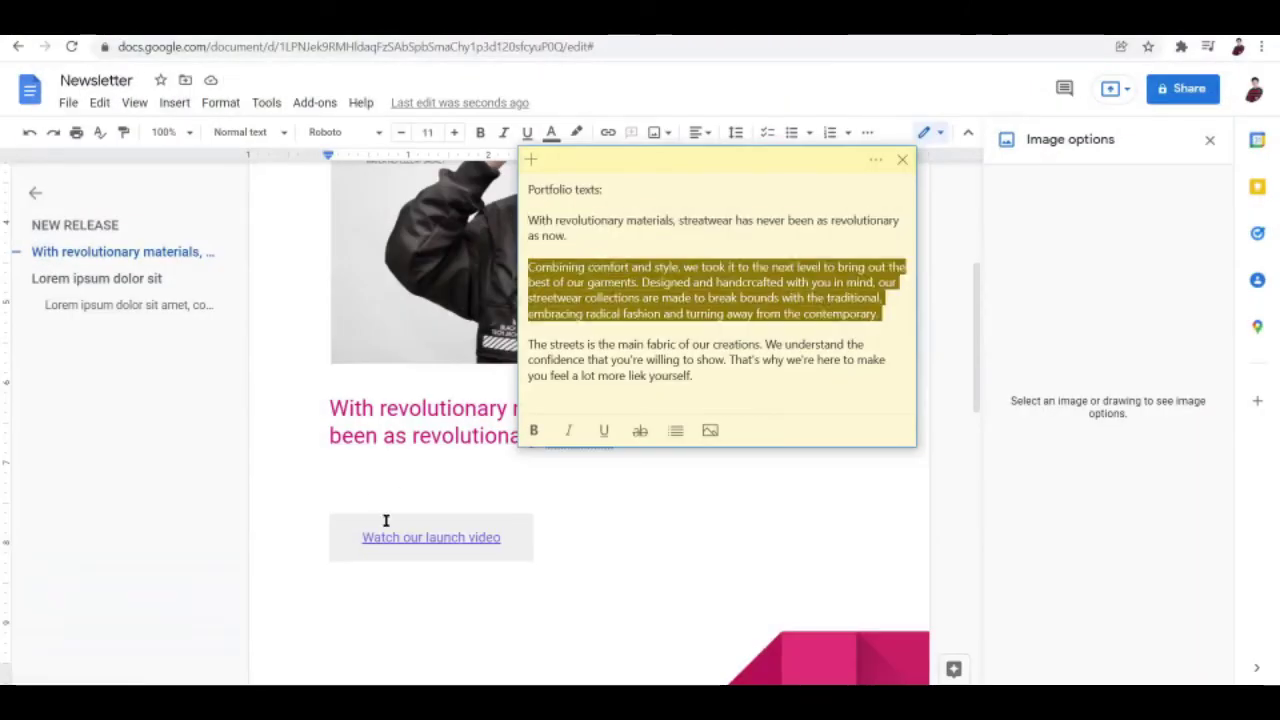
left_click(368, 480)
key("ctrl+v")
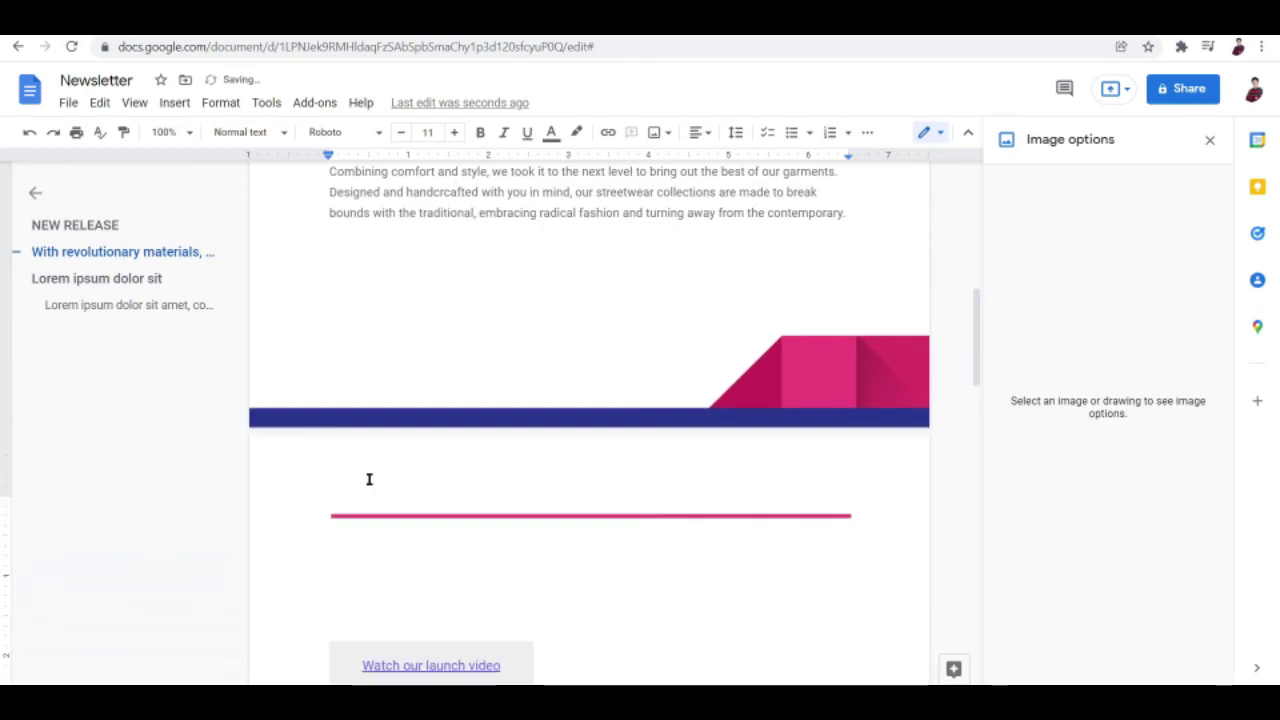
scroll(549, 326, "up", 7)
scroll(549, 326, "down", 3)
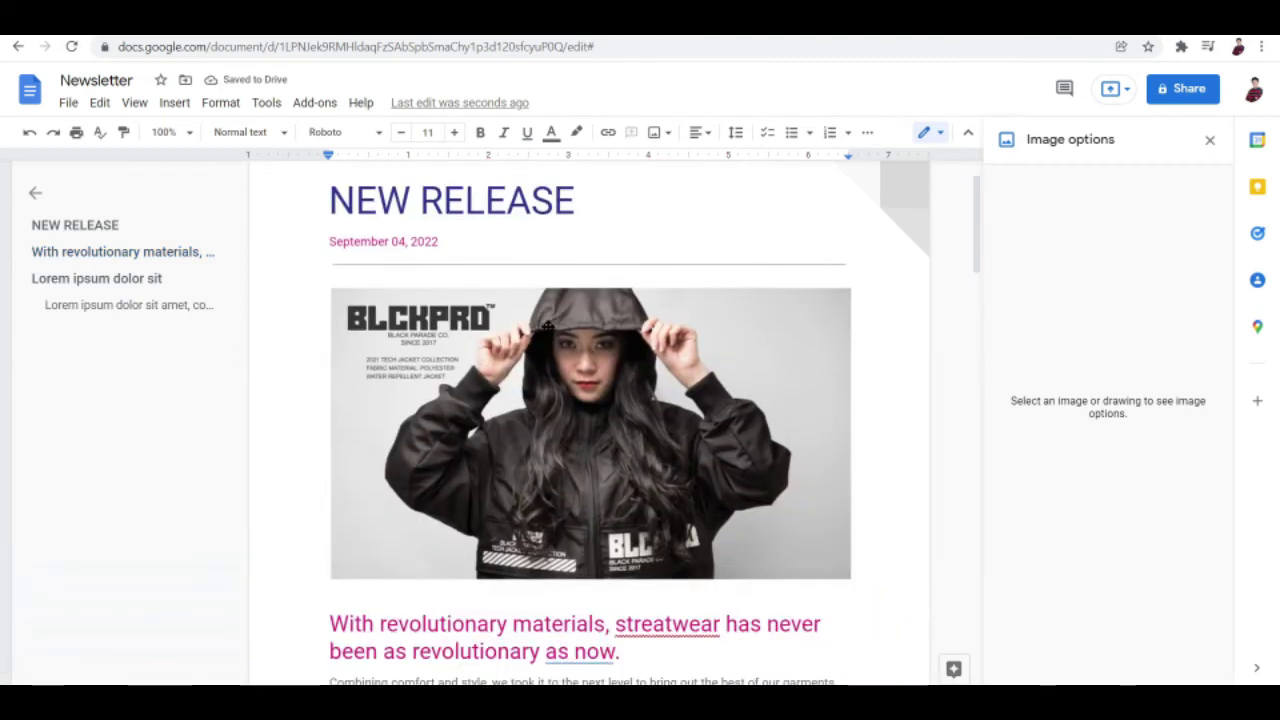
scroll(549, 326, "up", 3)
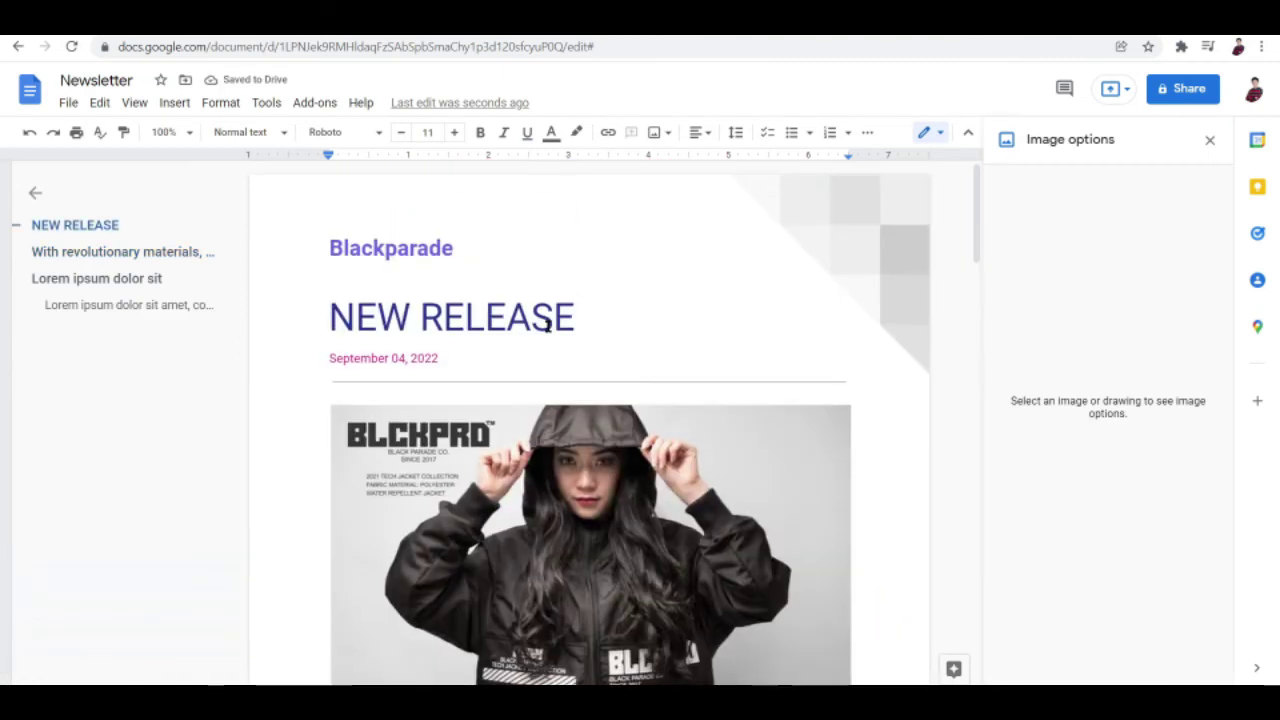
scroll(549, 326, "down", 2)
scroll(549, 326, "up", 2)
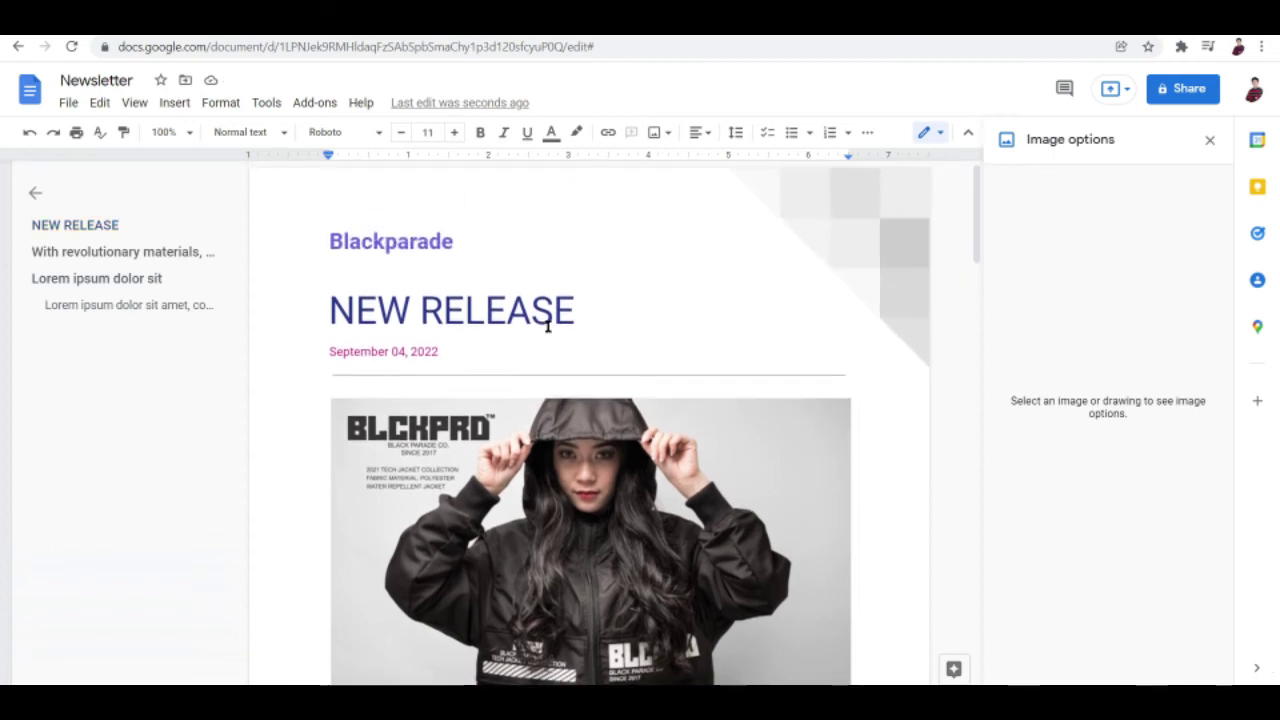
scroll(549, 326, "down", 2)
scroll(549, 326, "down", 3)
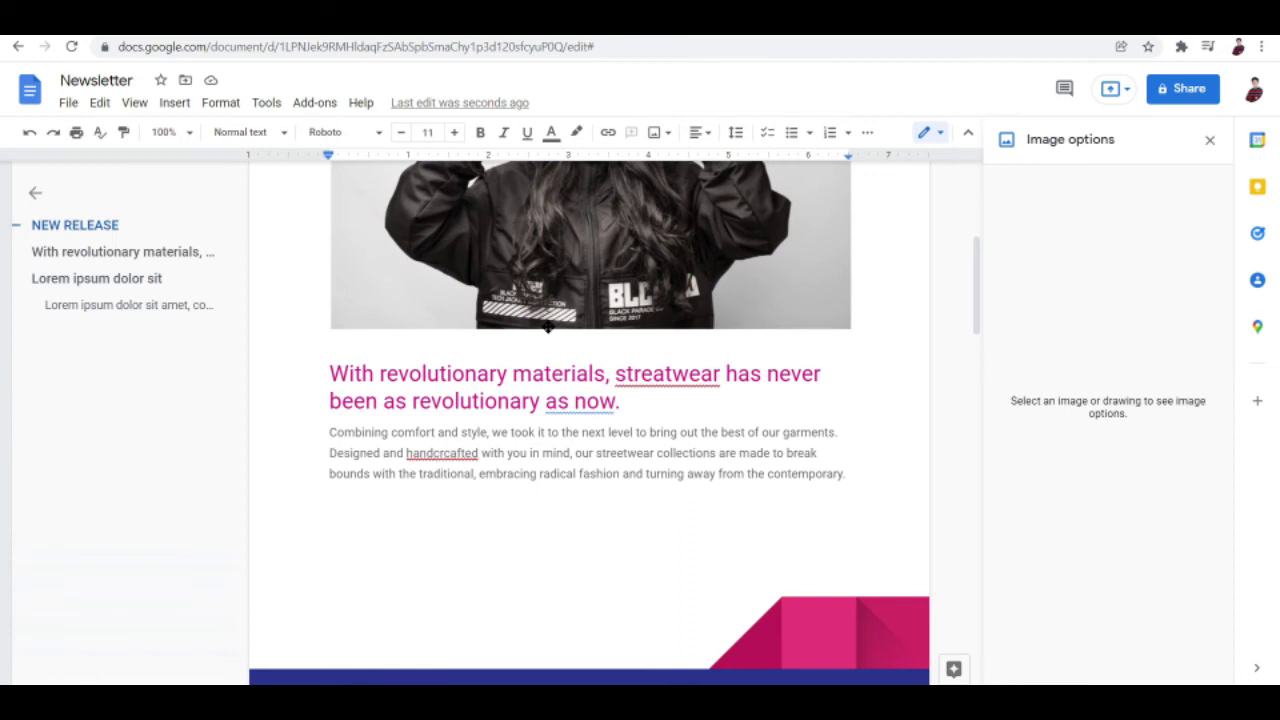
scroll(549, 326, "down", 2)
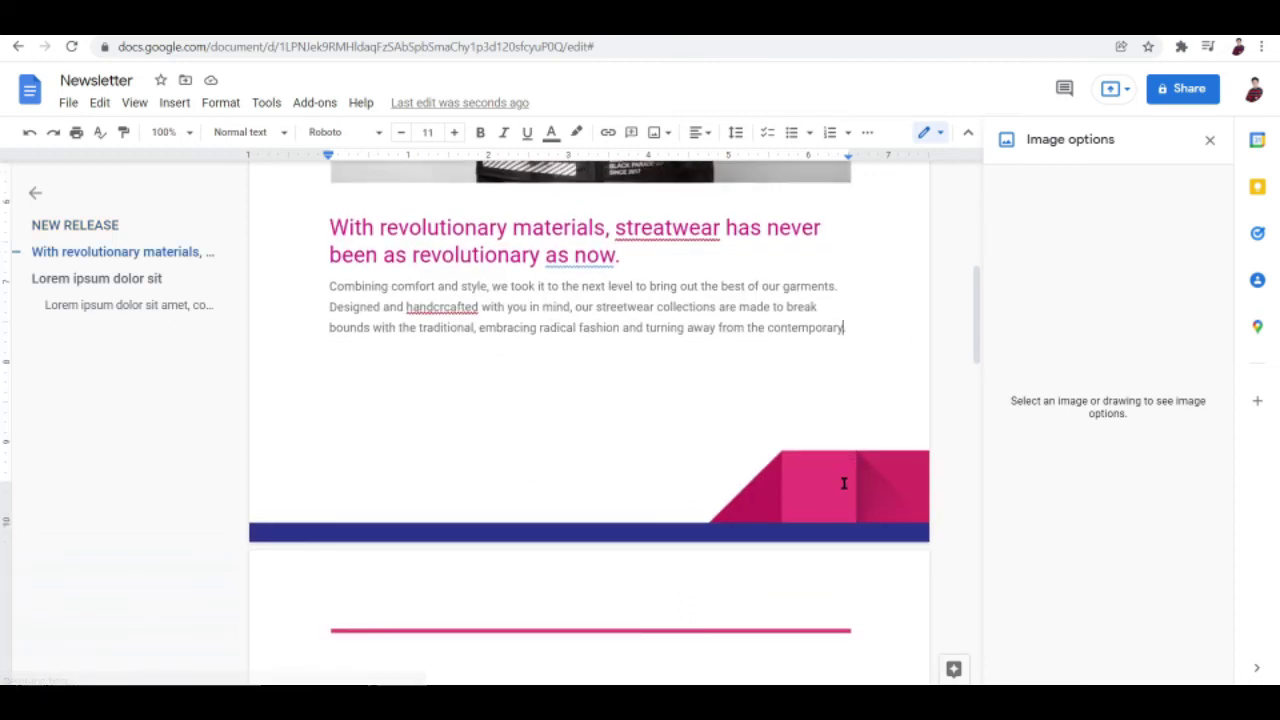
scroll(846, 303, "up", 2)
scroll(590, 420, "up", 3)
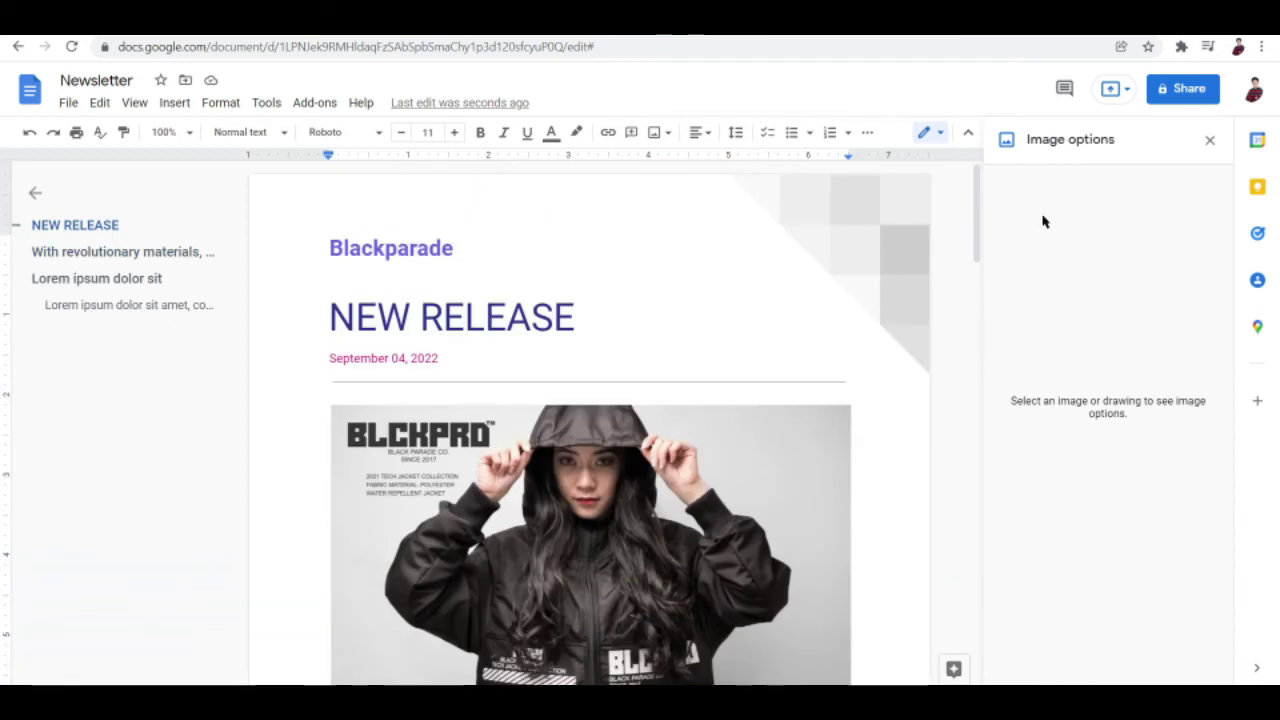
scroll(889, 406, "down", 6)
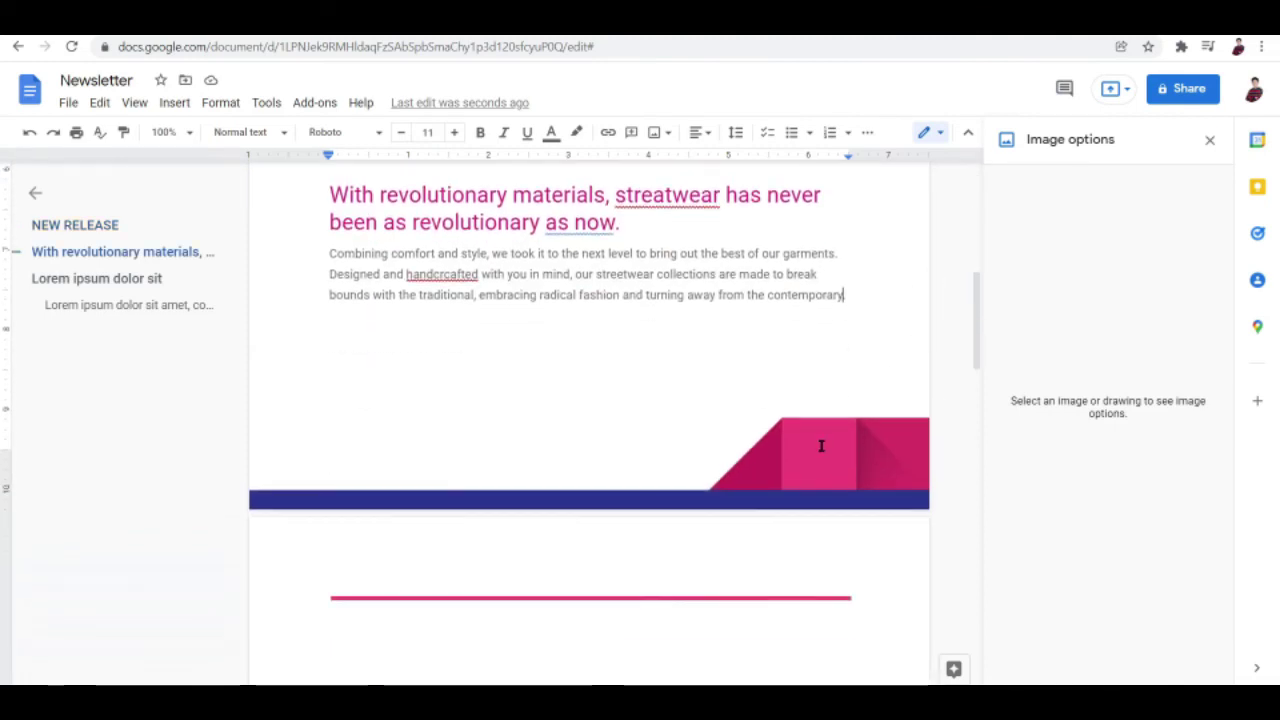
Step: Apply the Light 7 recolour preset to the footer banner image, turning its shapes blue
left_click(829, 427)
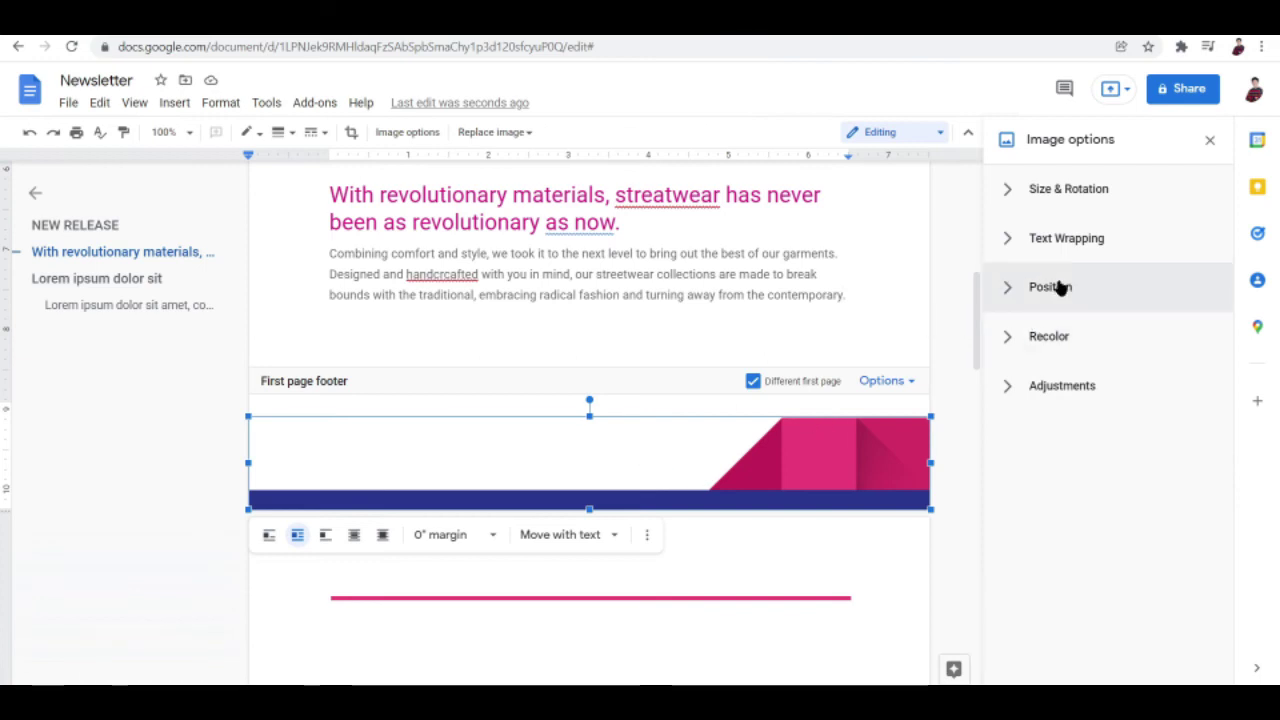
left_click(1076, 352)
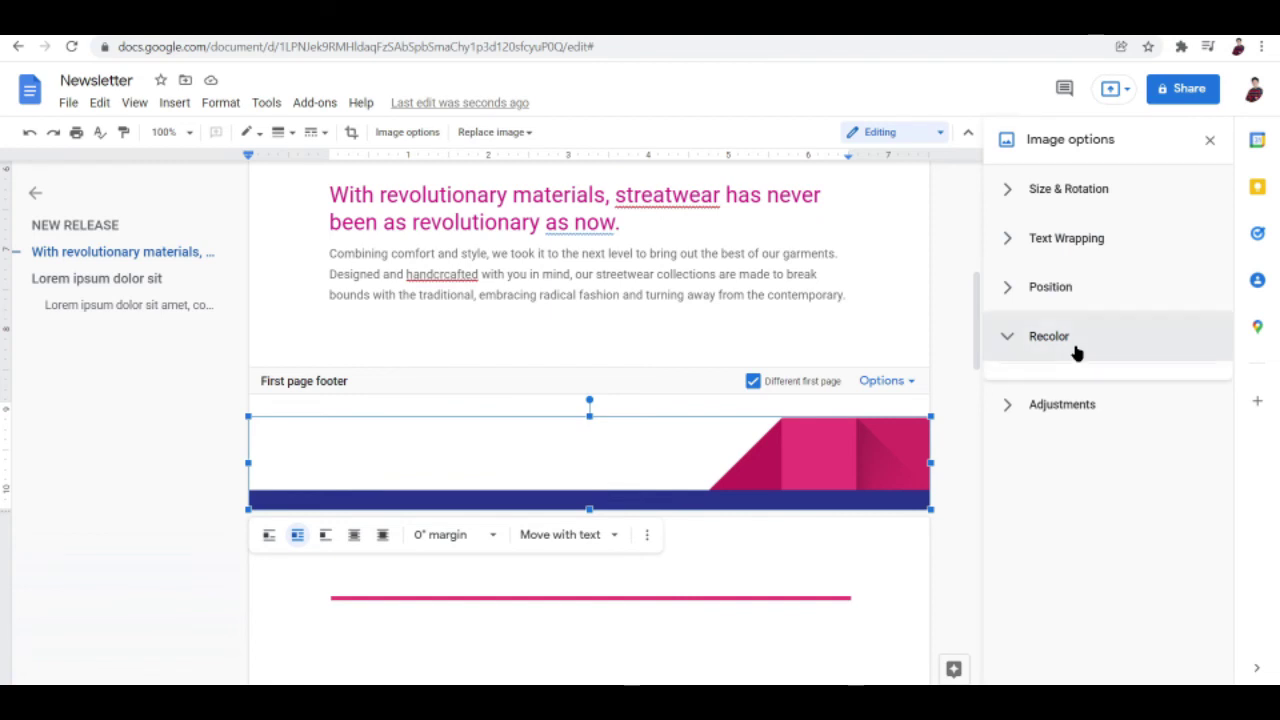
left_click(1066, 383)
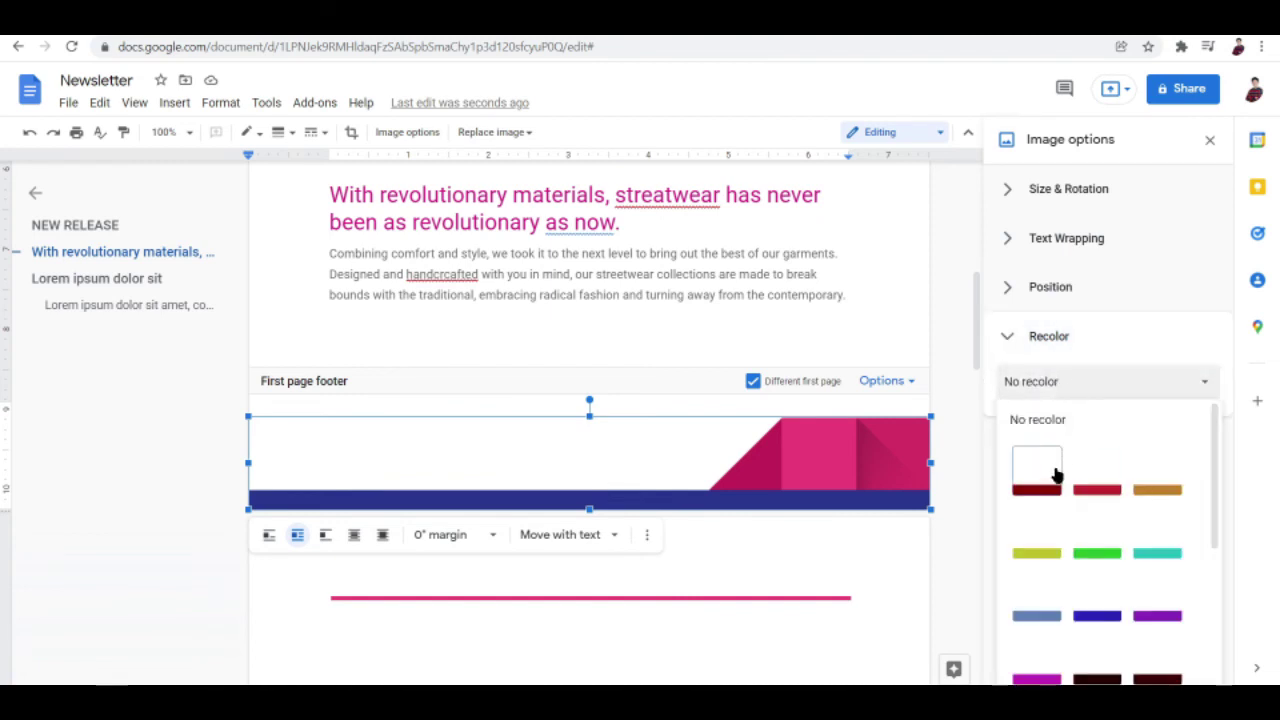
scroll(1110, 598, "down", 1)
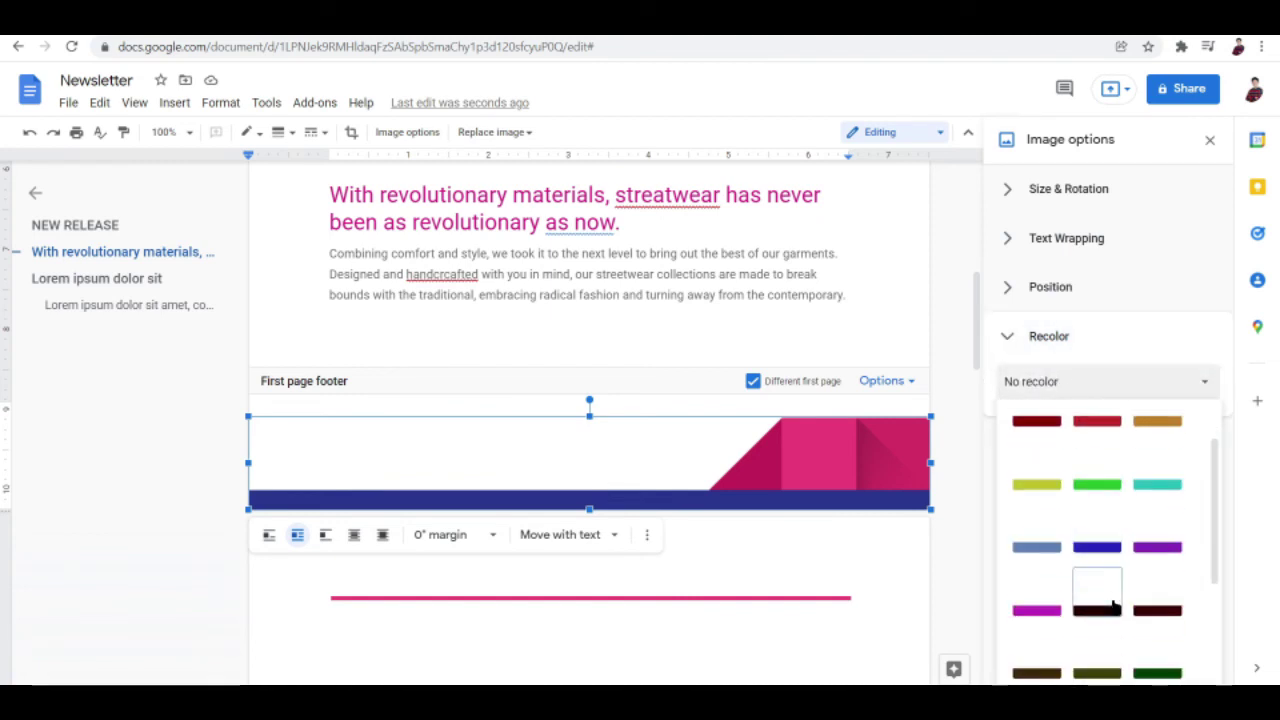
left_click(1037, 548)
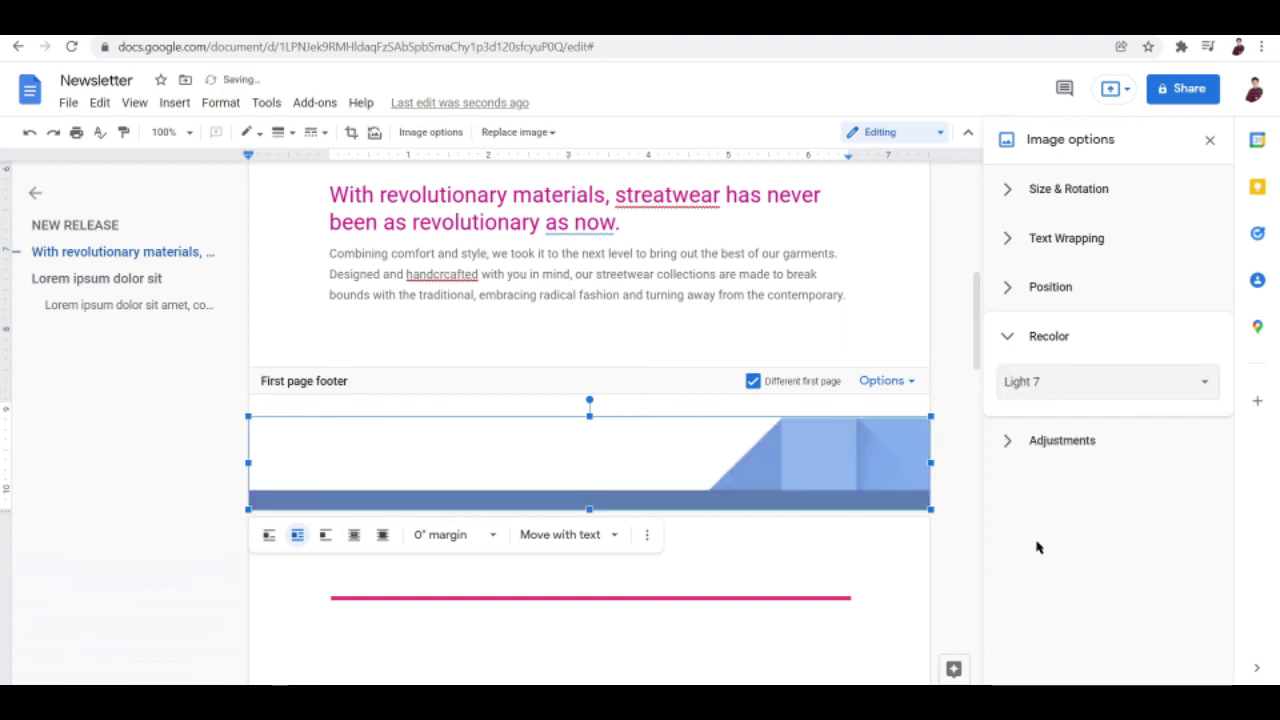
left_click(1057, 337)
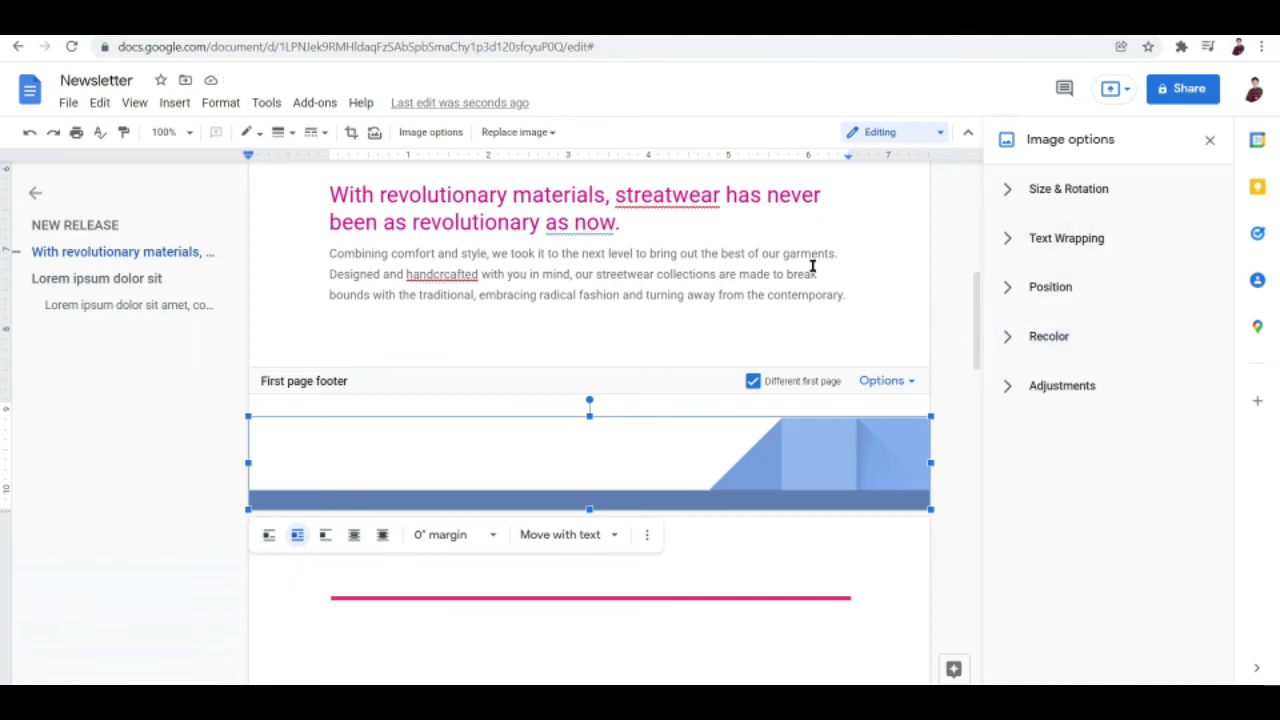
scroll(812, 266, "up", 6)
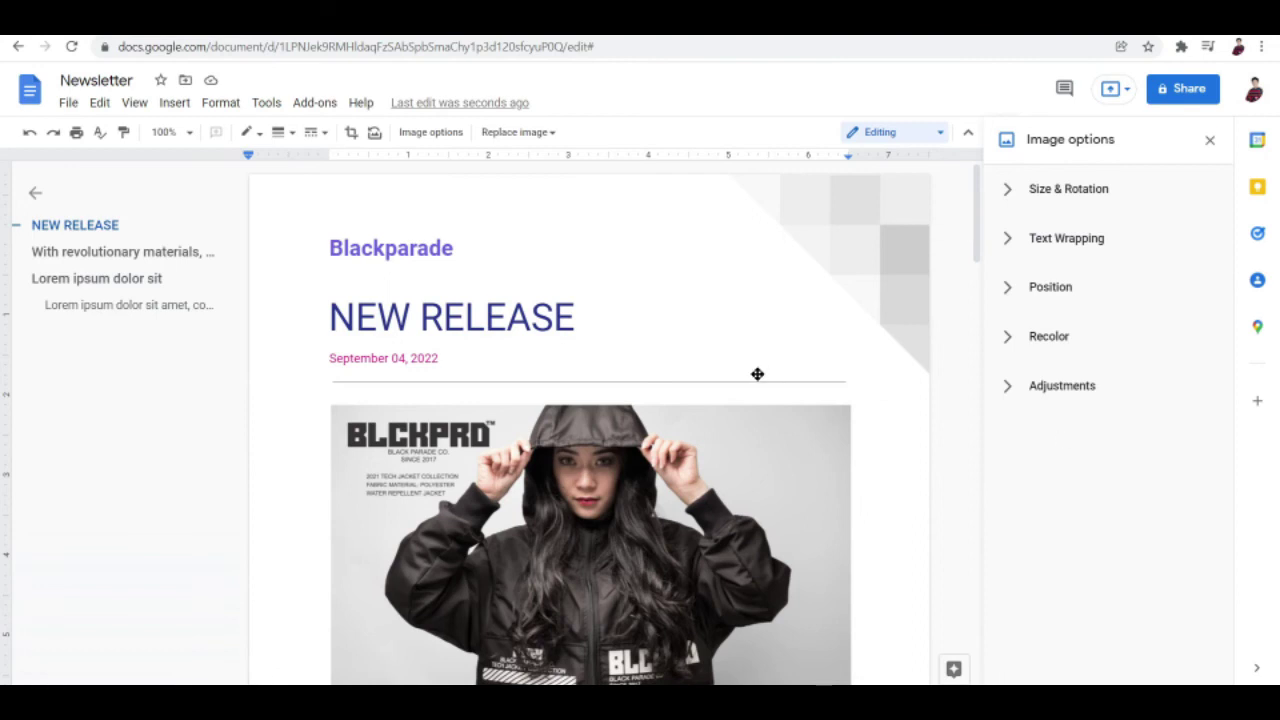
Step: Apply the Negative recolour preset to the header's grey corner graphic, then return to the body
scroll(757, 374, "down", 2)
scroll(757, 374, "up", 2)
left_click(877, 232)
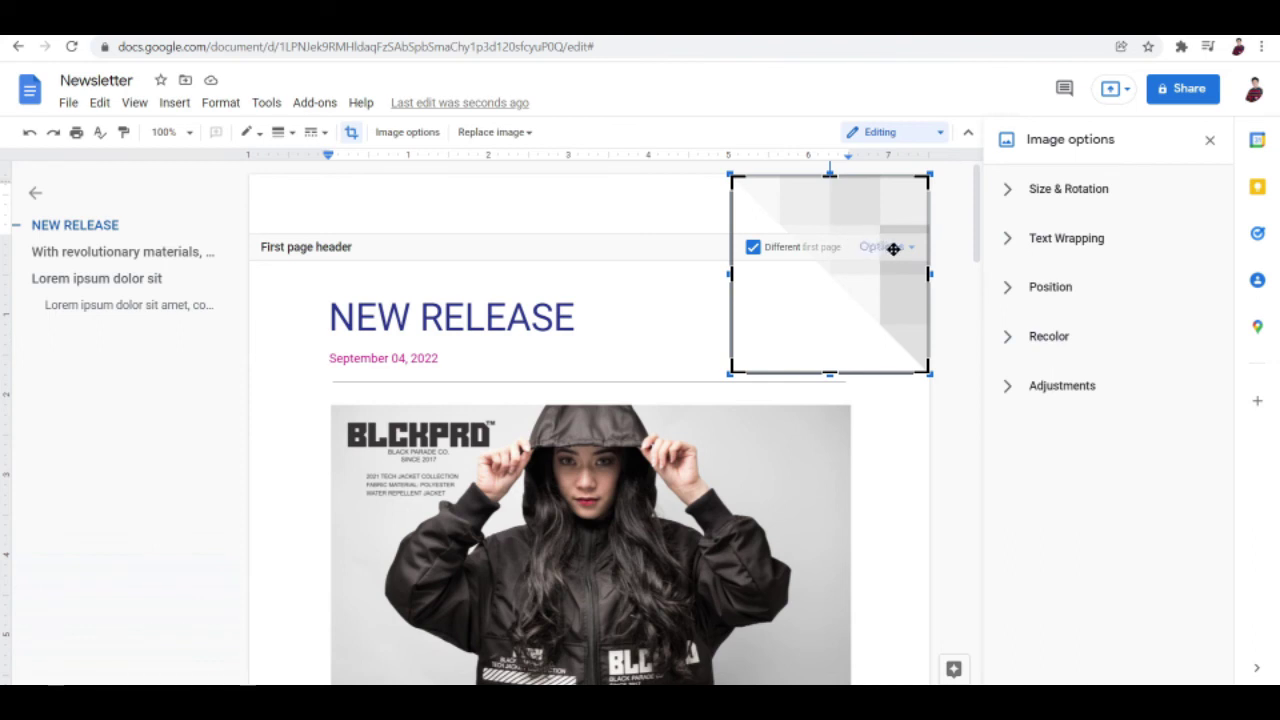
left_click(1072, 340)
left_click(1087, 391)
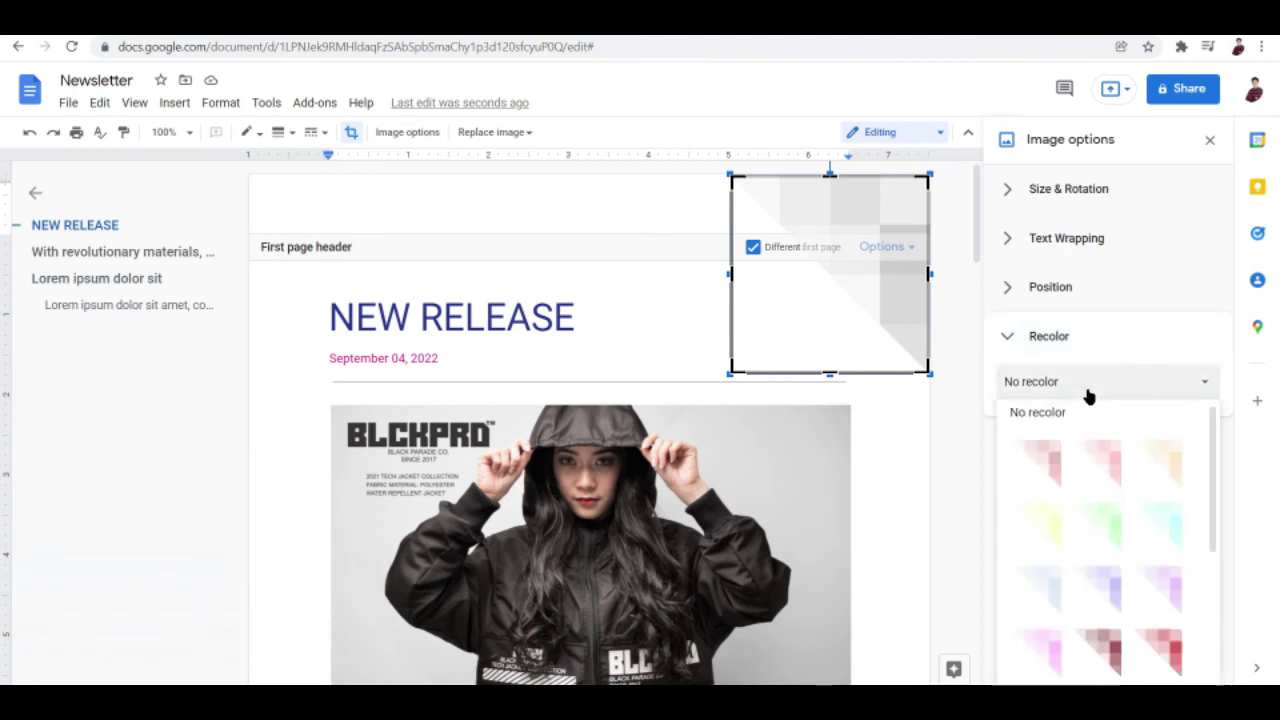
scroll(1166, 606, "down", 3)
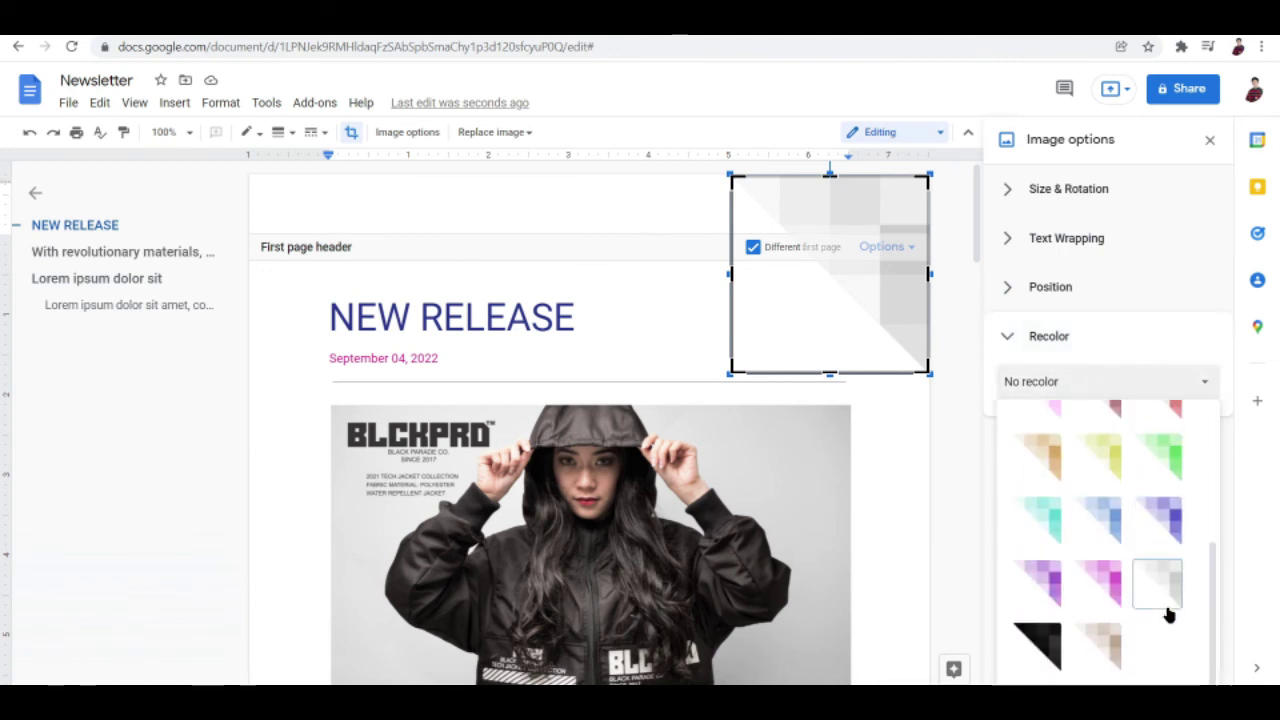
left_click(1037, 645)
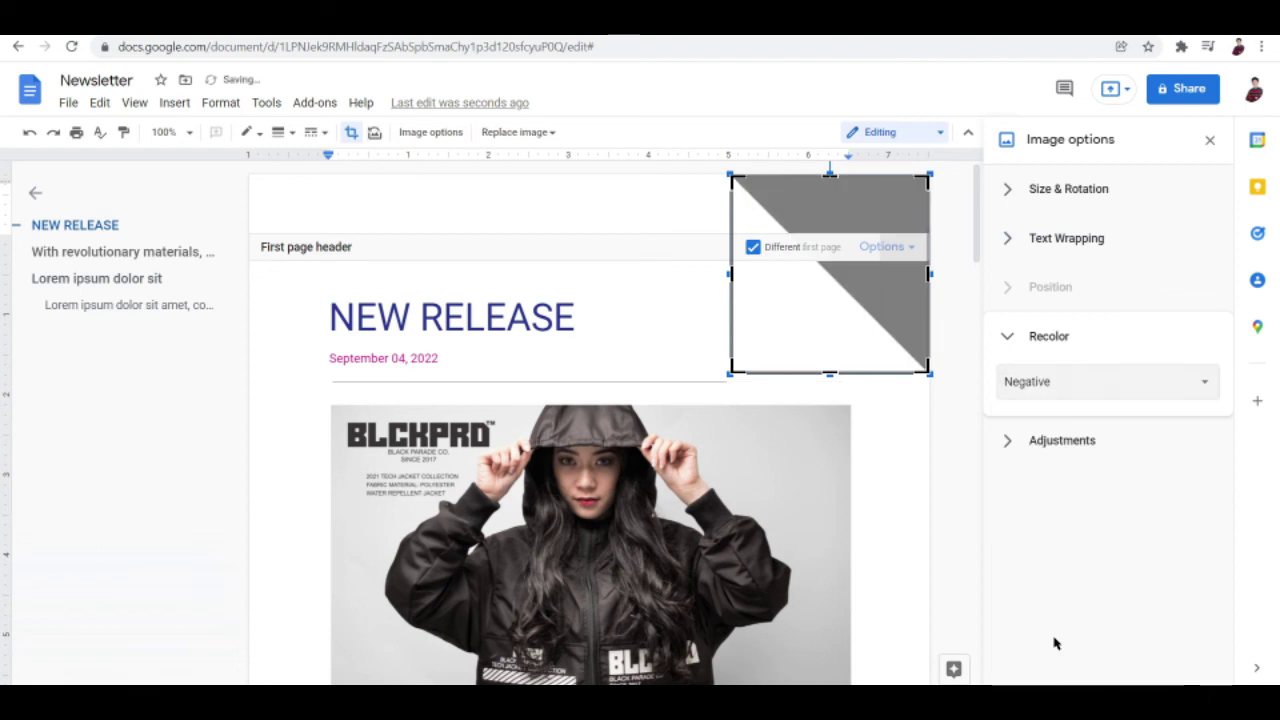
left_click(904, 497)
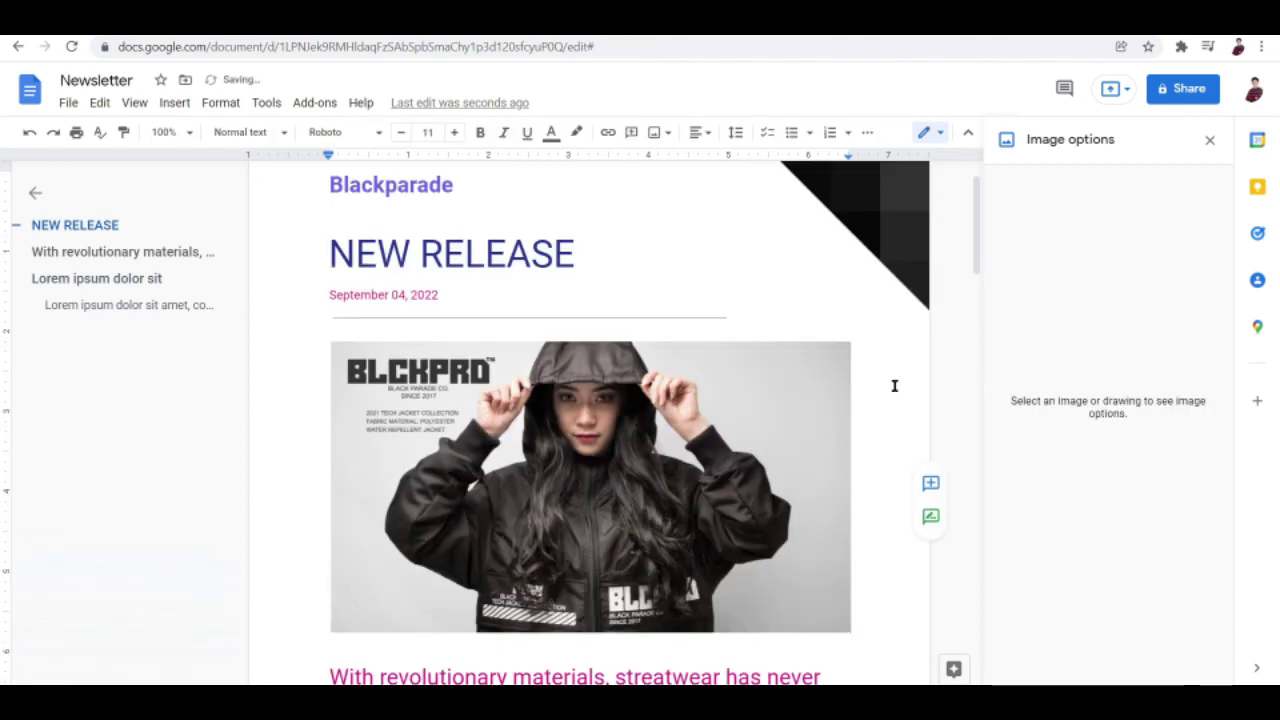
Step: Set the Blackparade title's text colour to dark magenta 3
scroll(629, 592, "down", 2)
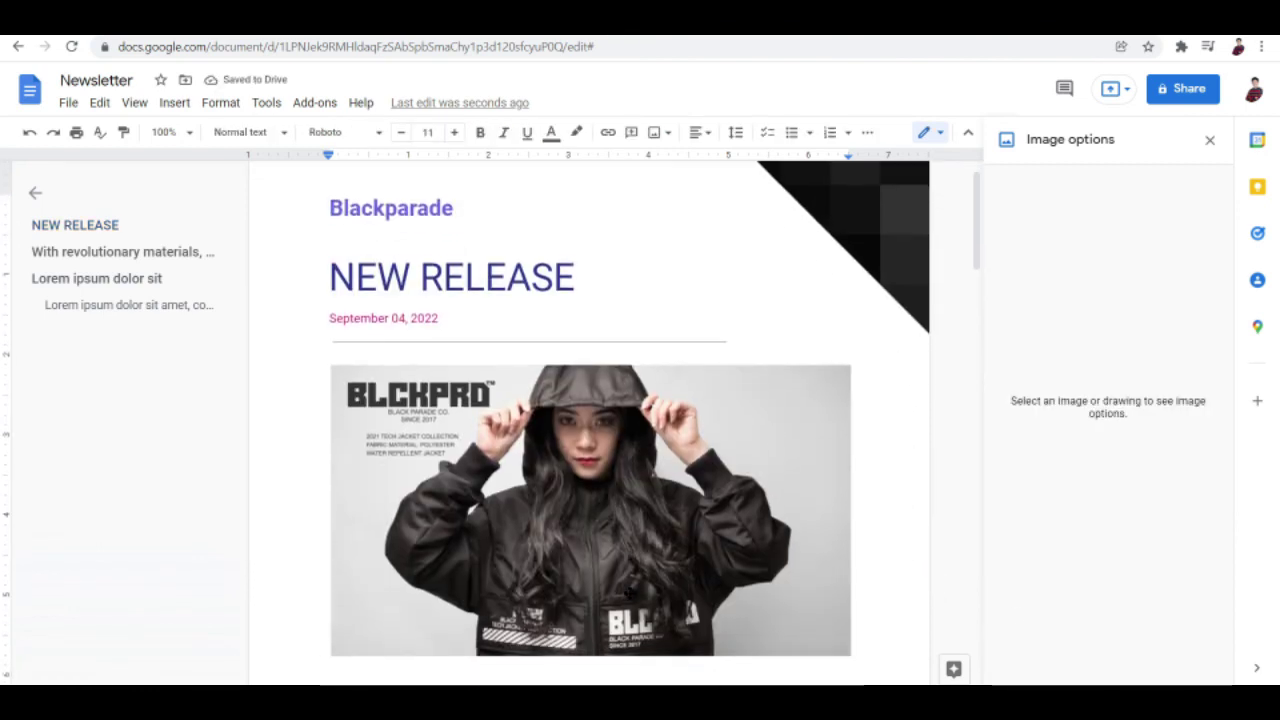
scroll(531, 545, "up", 2)
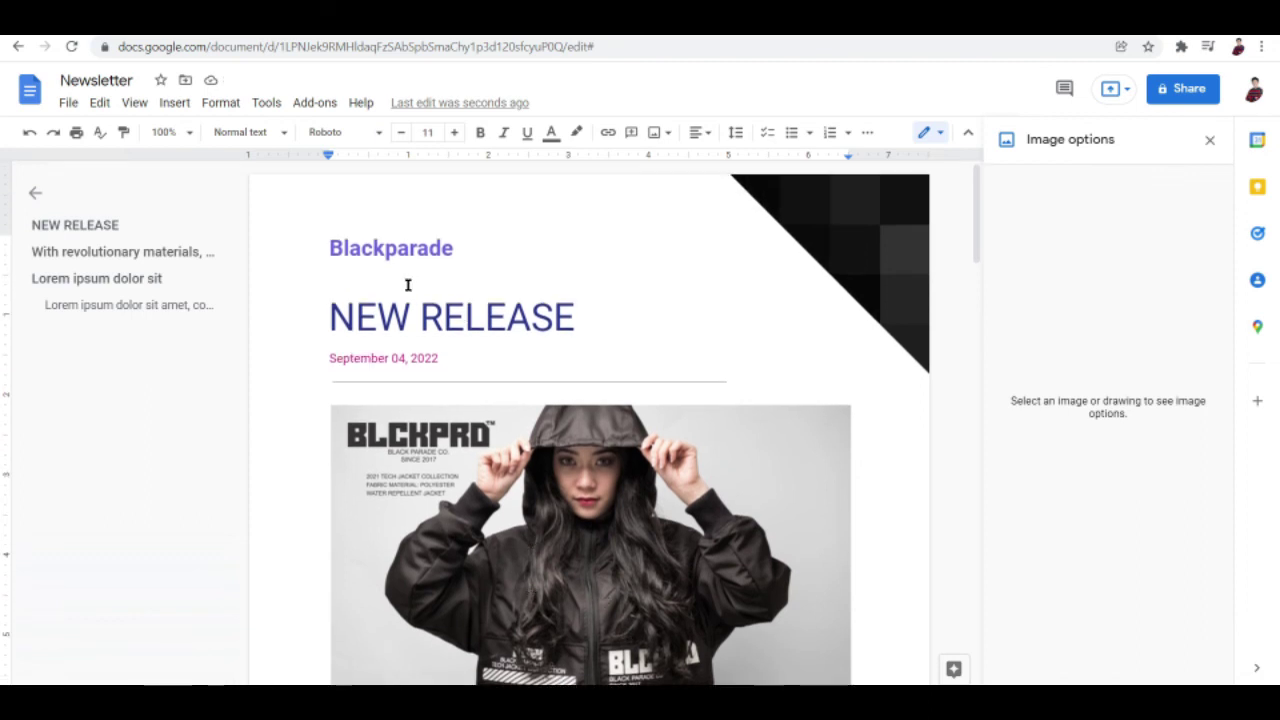
double_click(391, 248)
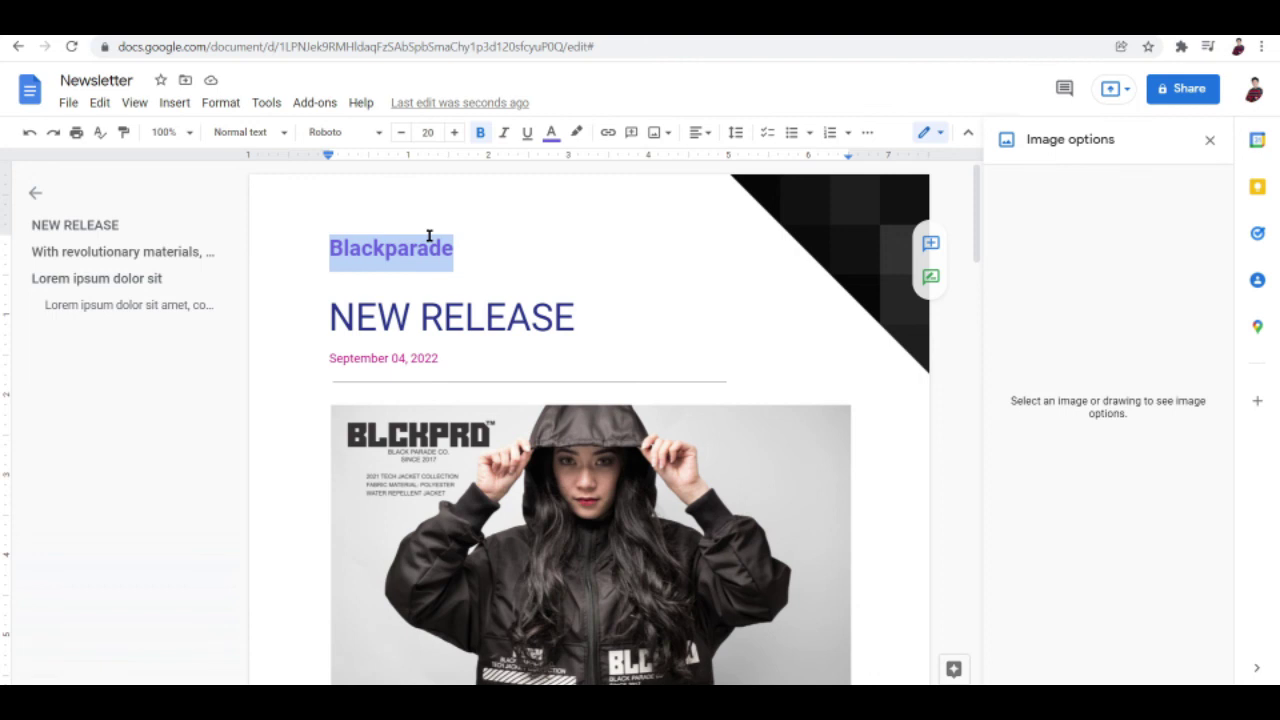
left_click(555, 134)
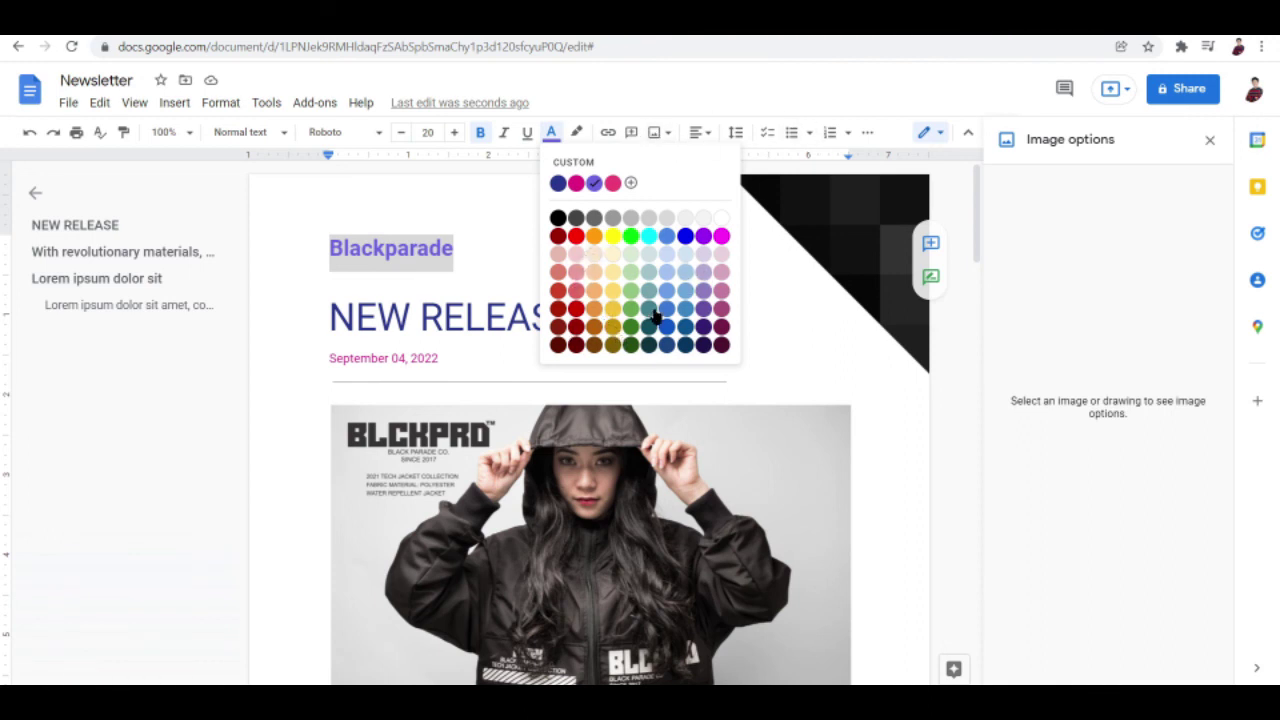
left_click(718, 342)
left_click(557, 240)
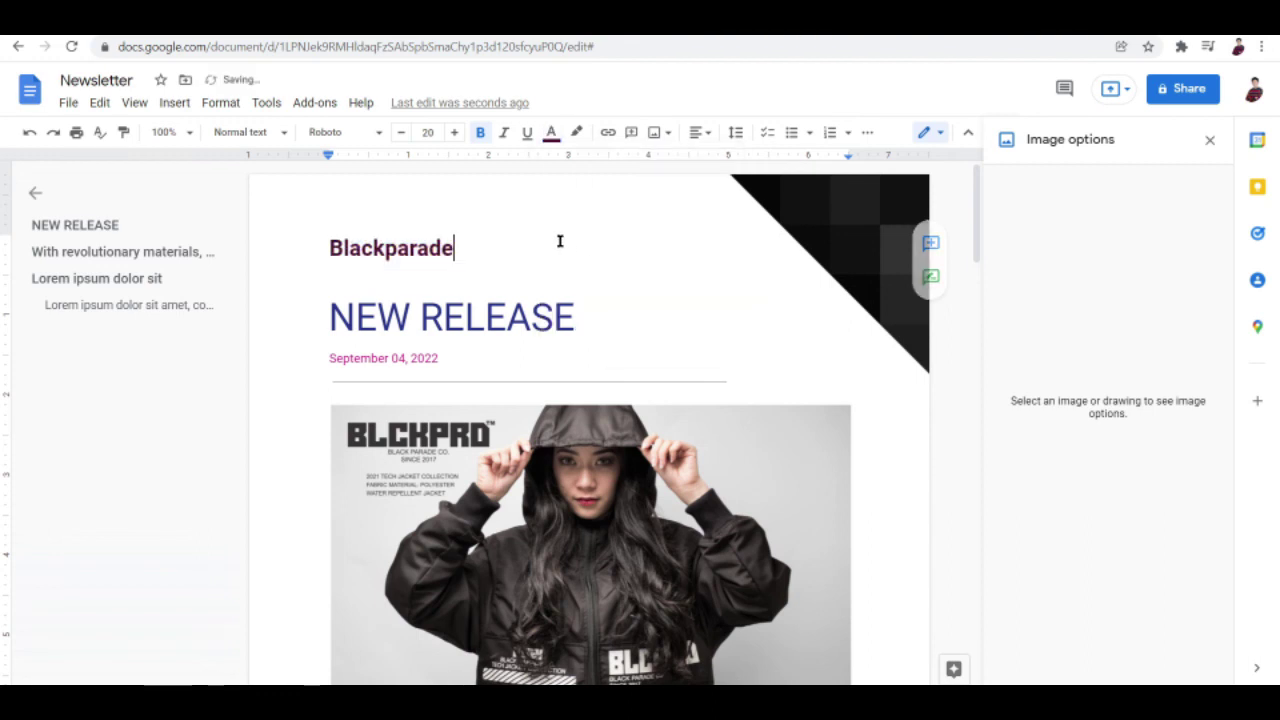
Step: Make the NEW RELEASE heading bold
scroll(540, 232, "down", 1)
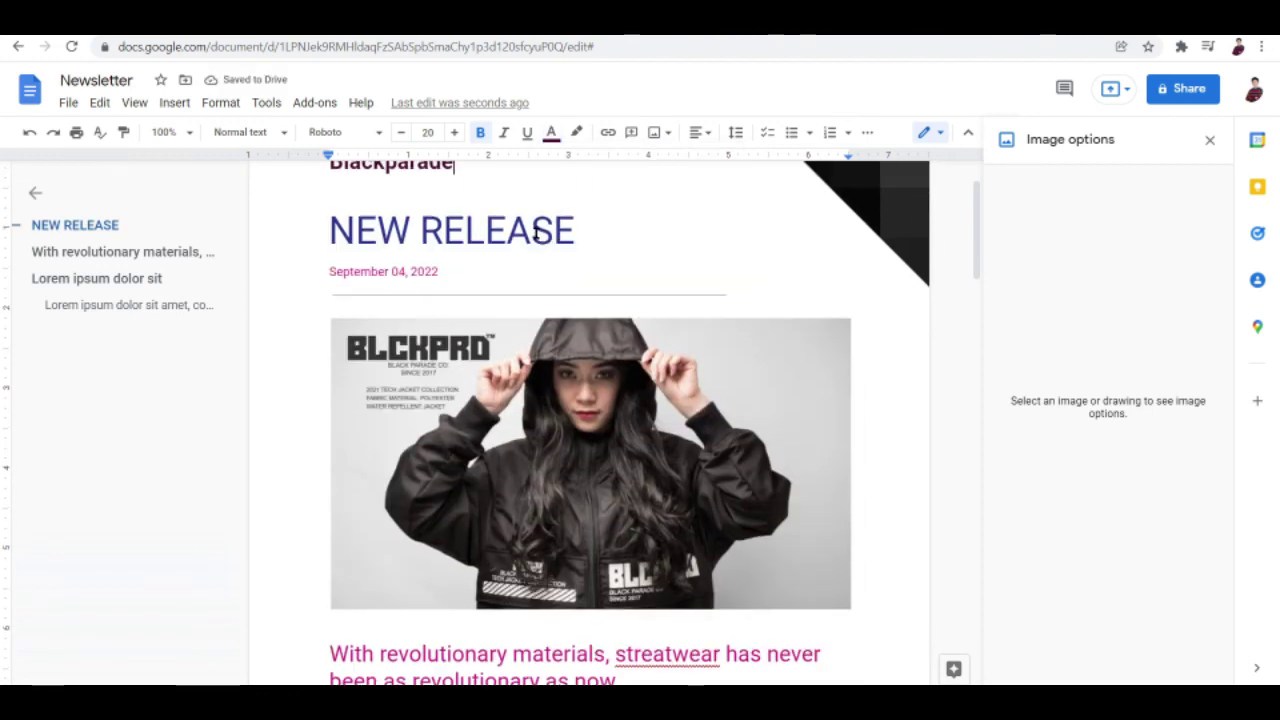
triple_click(540, 232)
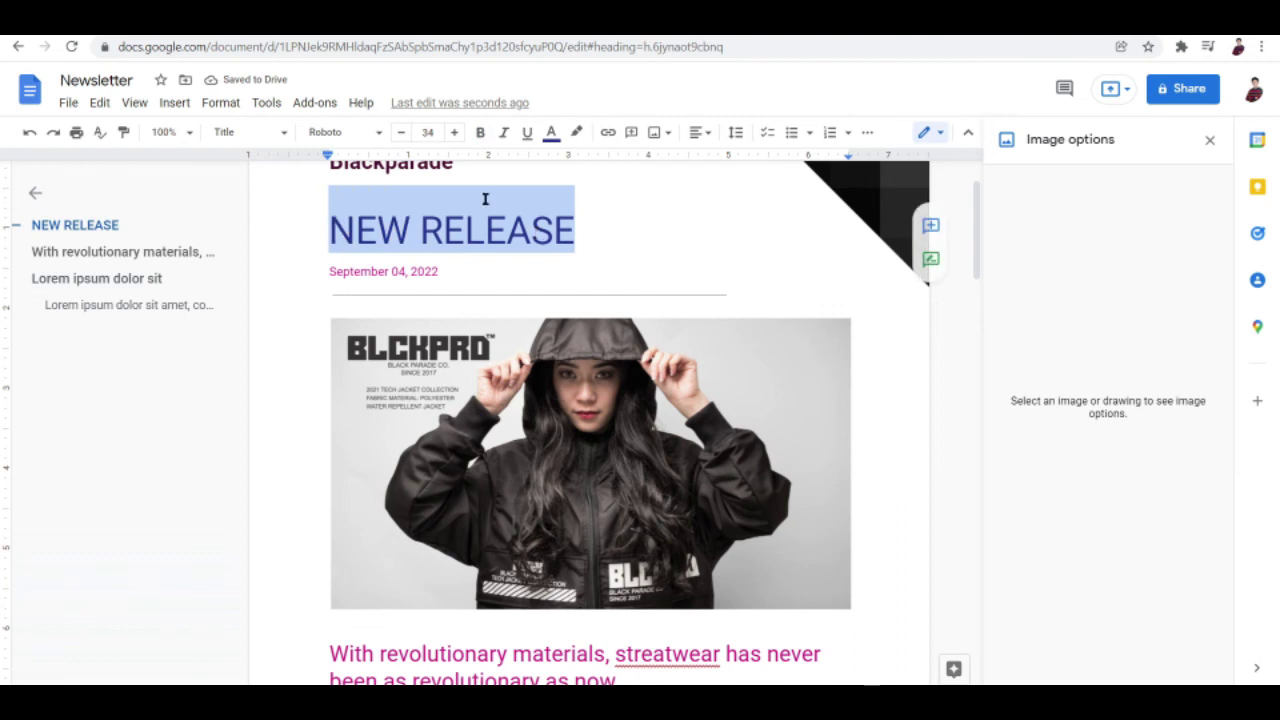
left_click(480, 132)
left_click(651, 230)
scroll(651, 230, "up", 1)
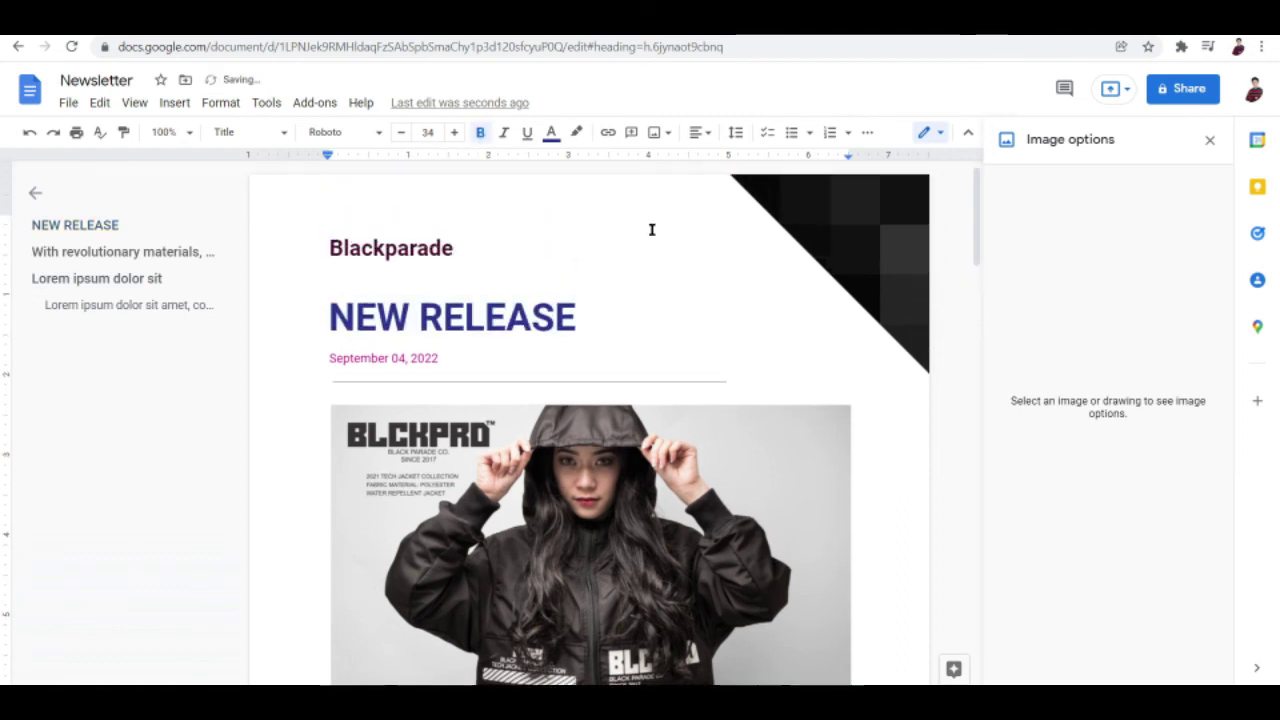
scroll(651, 230, "down", 5)
scroll(651, 230, "up", 3)
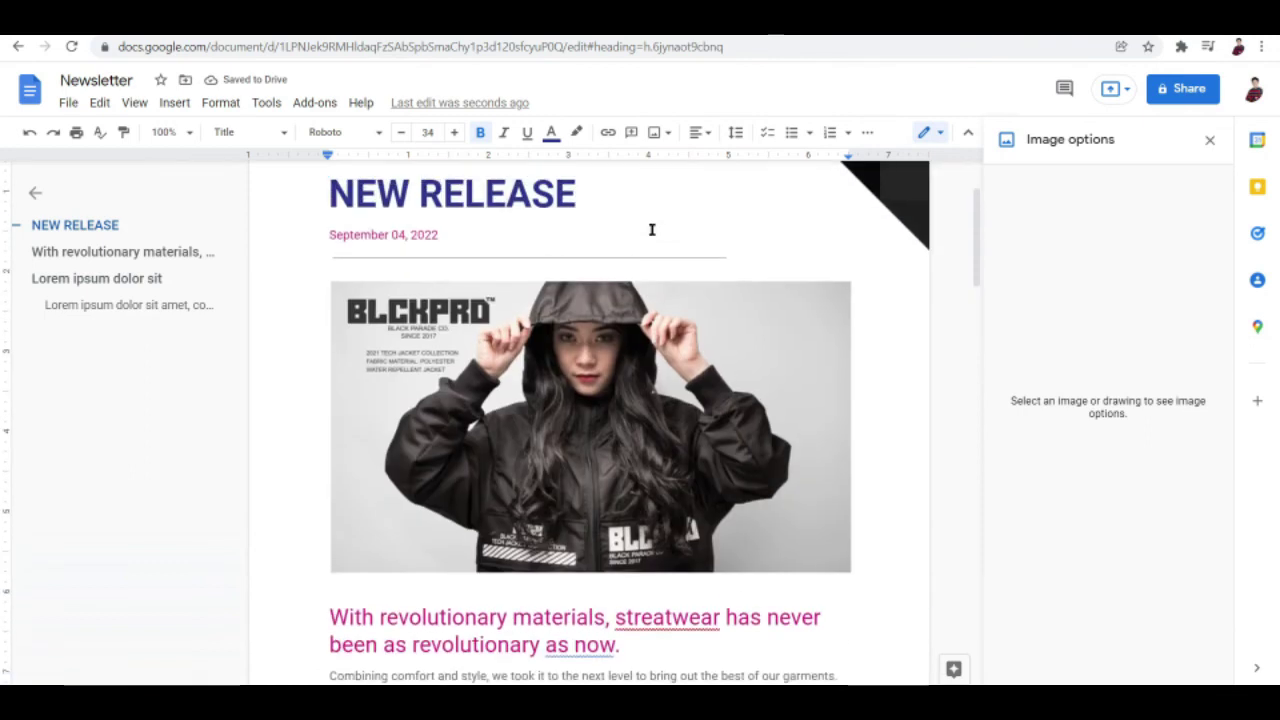
scroll(651, 230, "down", 12)
scroll(651, 230, "up", 3)
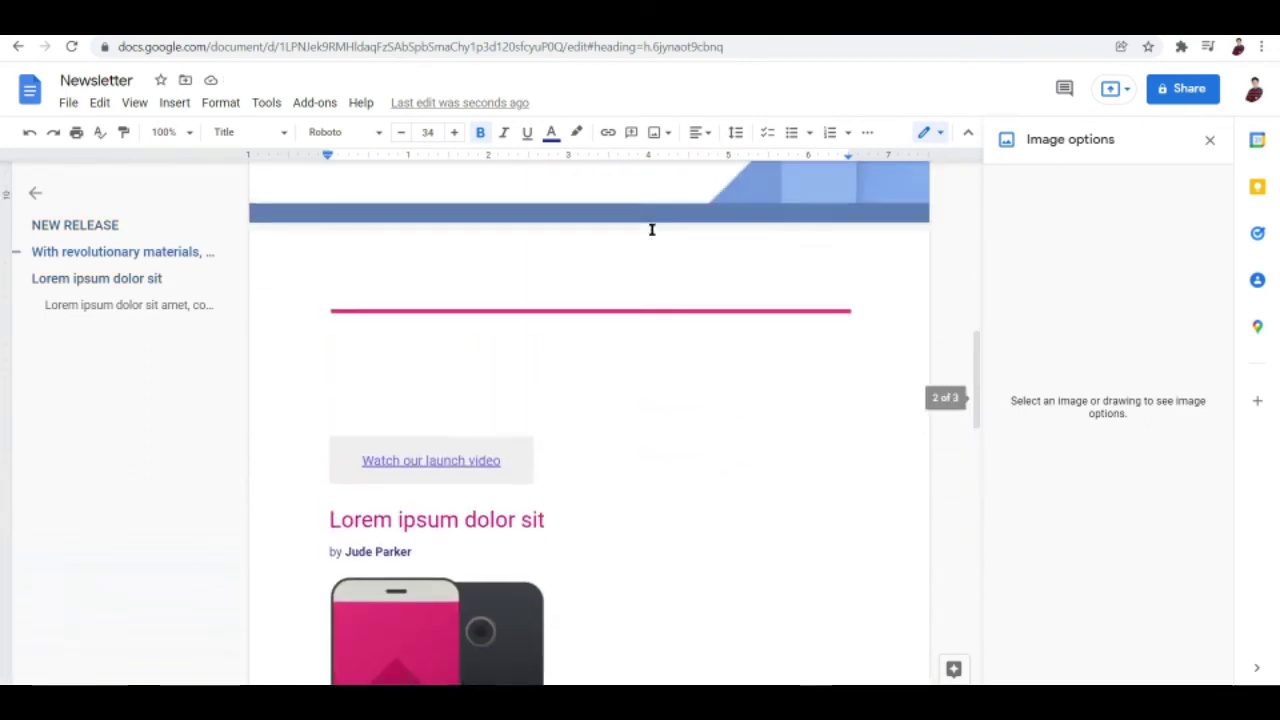
scroll(651, 230, "down", 6)
scroll(651, 230, "up", 4)
scroll(651, 230, "up", 10)
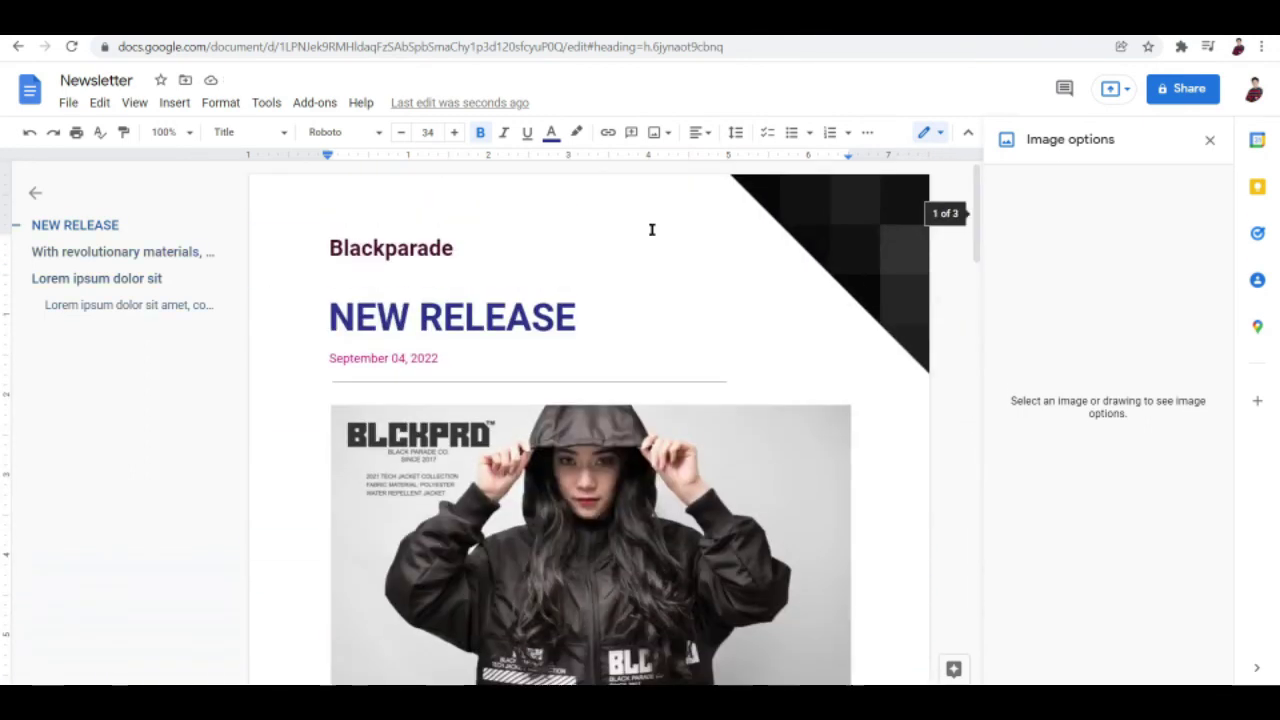